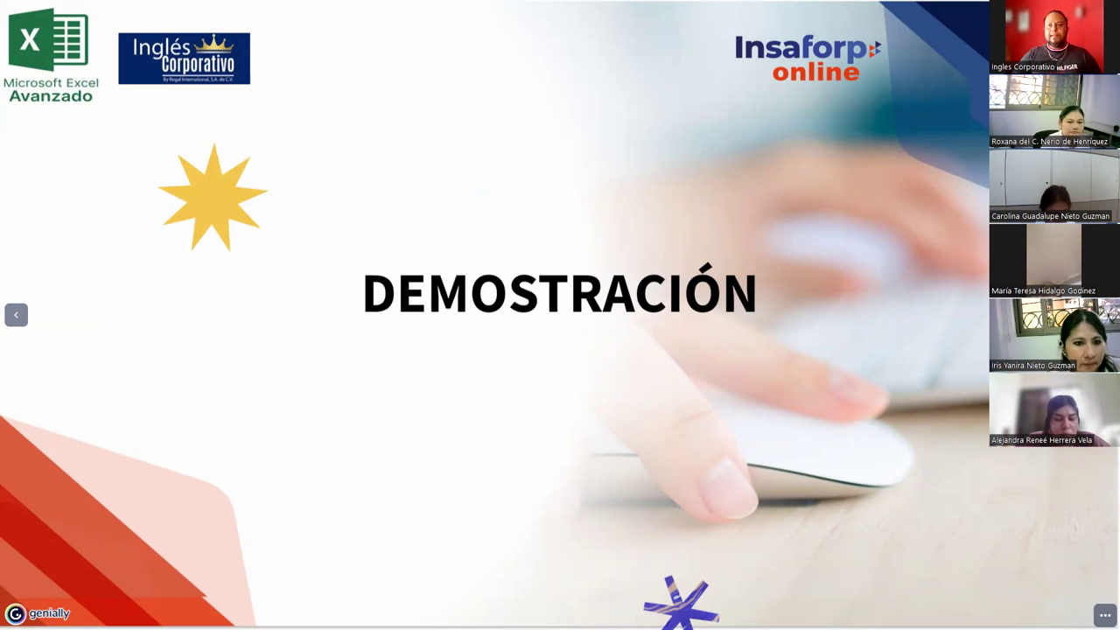
# - Switch to the Función Indirecto 1 workbook in Excel and review the number table and the helper lists in G2:H6
pyautogui.hotkey('alt', 'Tab')
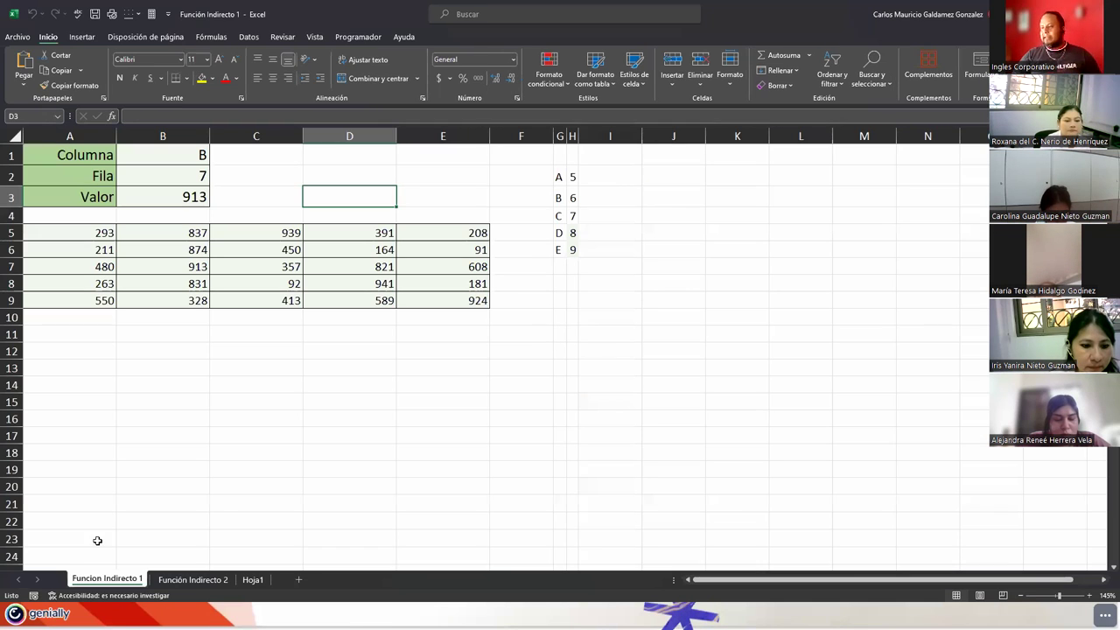
pyautogui.moveTo(54, 153); pyautogui.dragTo(452, 298)
pyautogui.moveTo(557, 174); pyautogui.dragTo(572, 247)
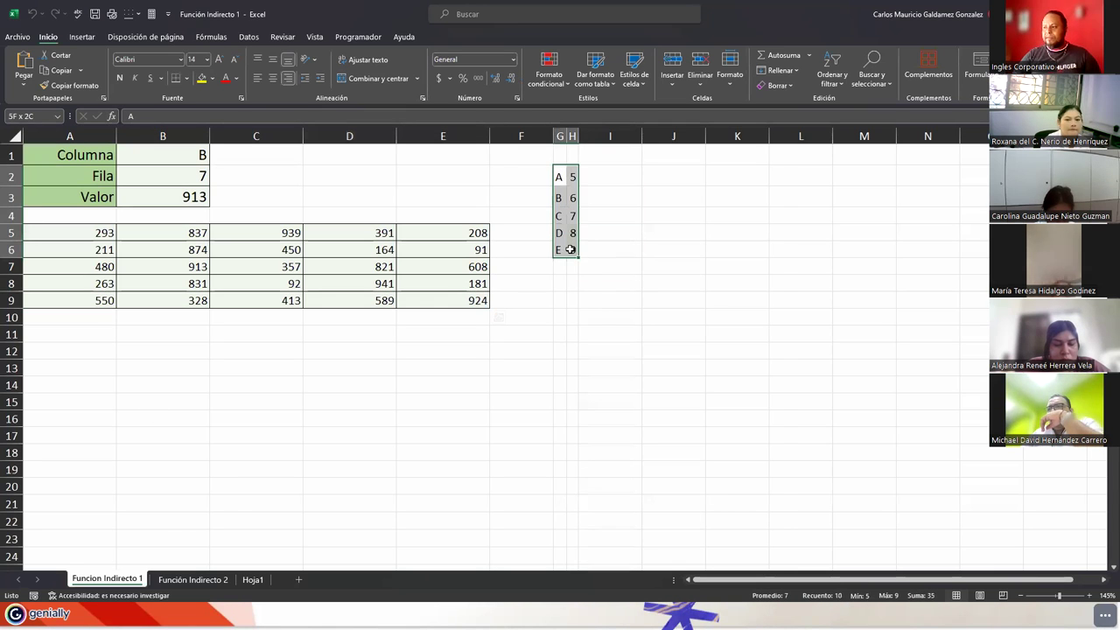
pyautogui.click(188, 378)
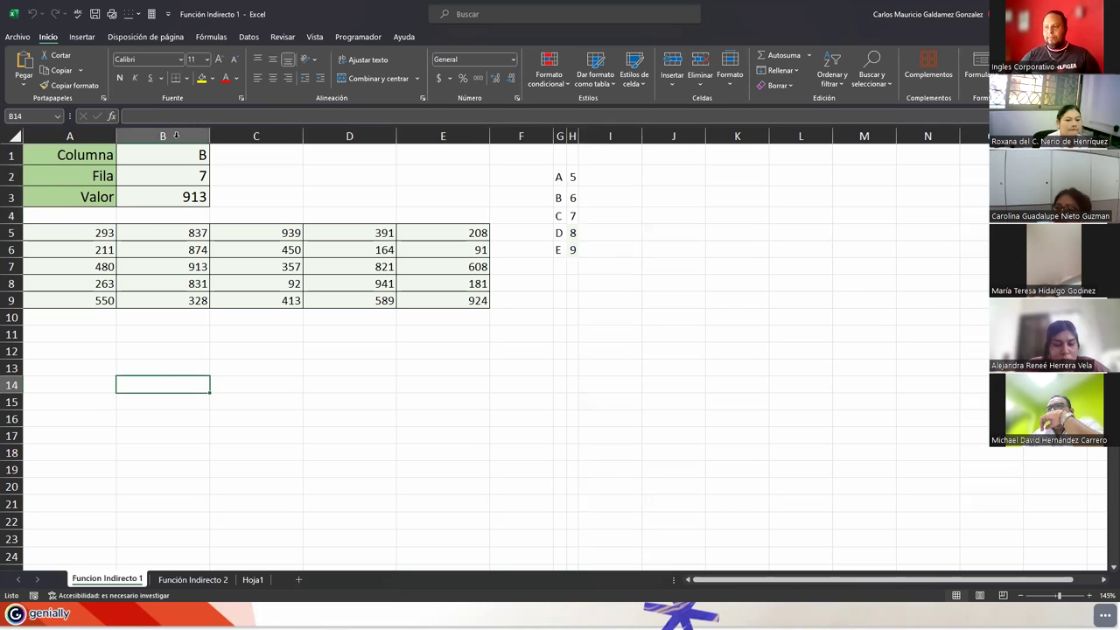
# - Remove the data validation from the Columna and Fila input cells B1:B2, allowing any value
pyautogui.moveTo(171, 157); pyautogui.dragTo(175, 173)
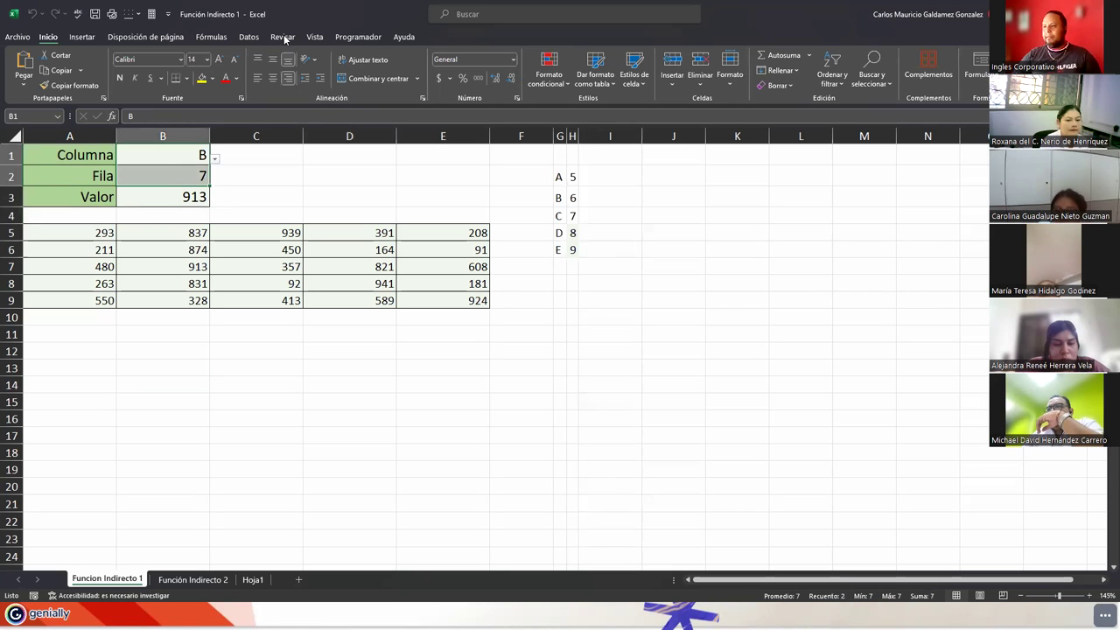
pyautogui.click(239, 40)
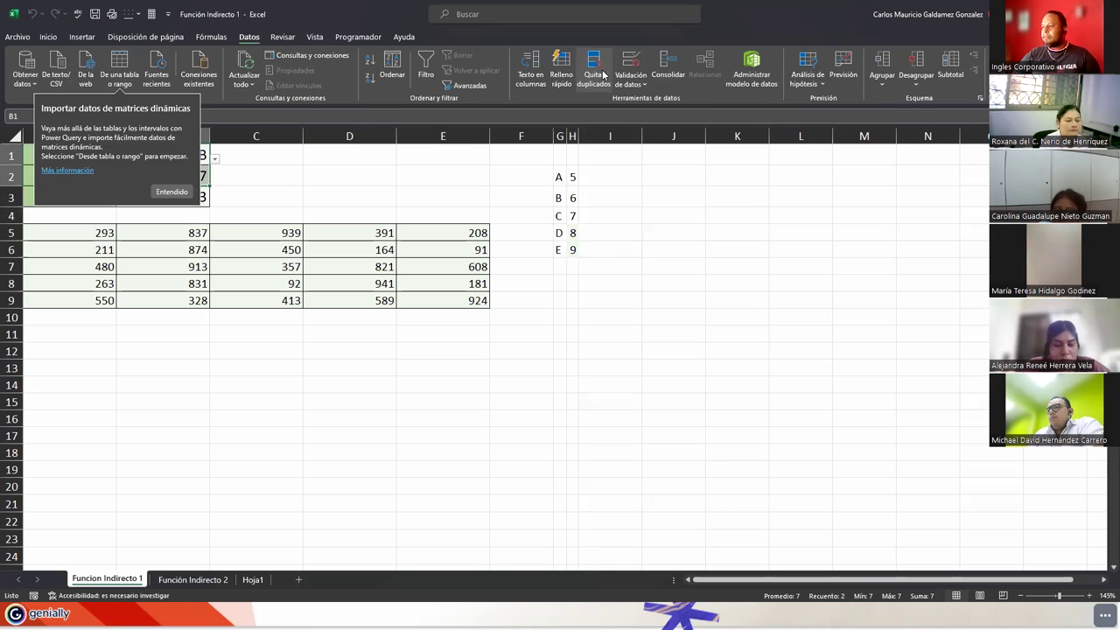
pyautogui.click(630, 66)
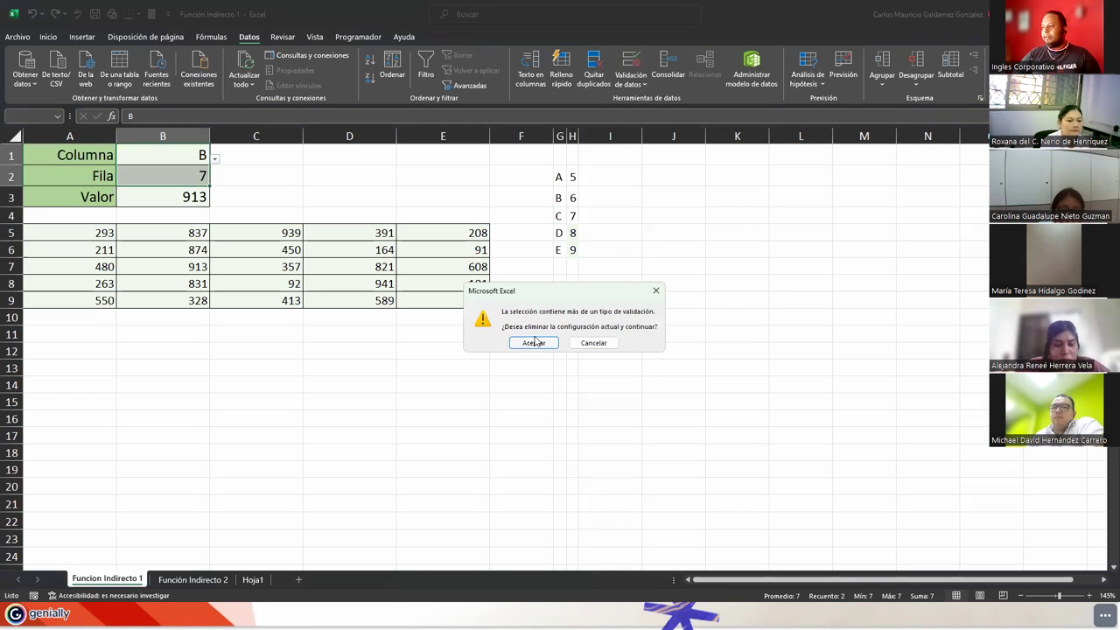
pyautogui.click(536, 344)
pyautogui.click(507, 375)
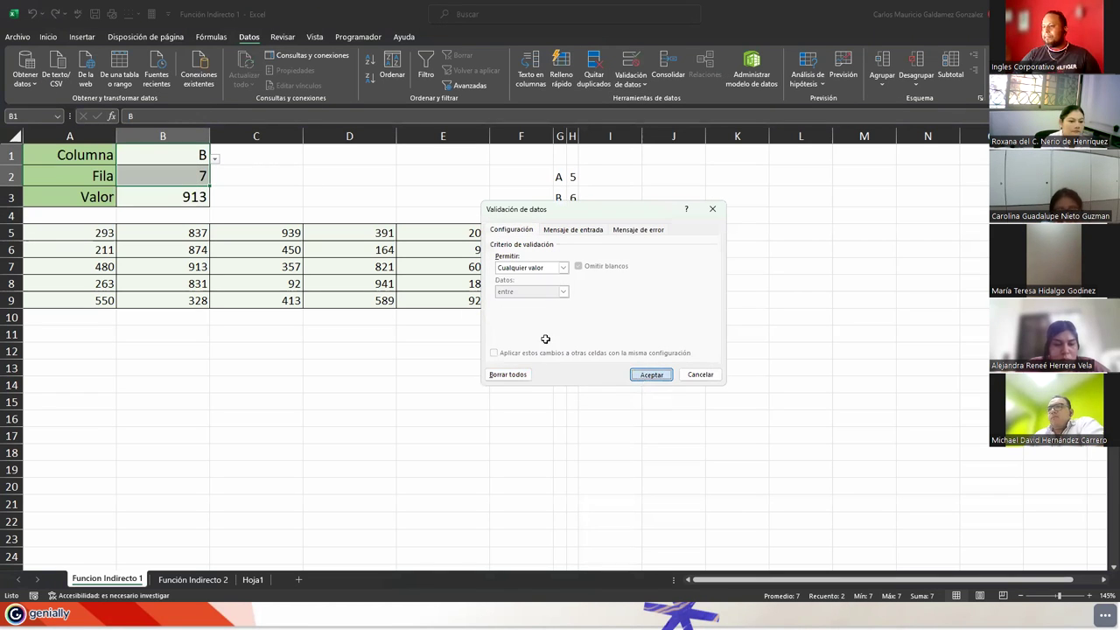
pyautogui.click(646, 374)
# - Clear the contents of the Columna and Fila cells B1:B2 and the formula in the Valor cell B3
pyautogui.press('Delete')
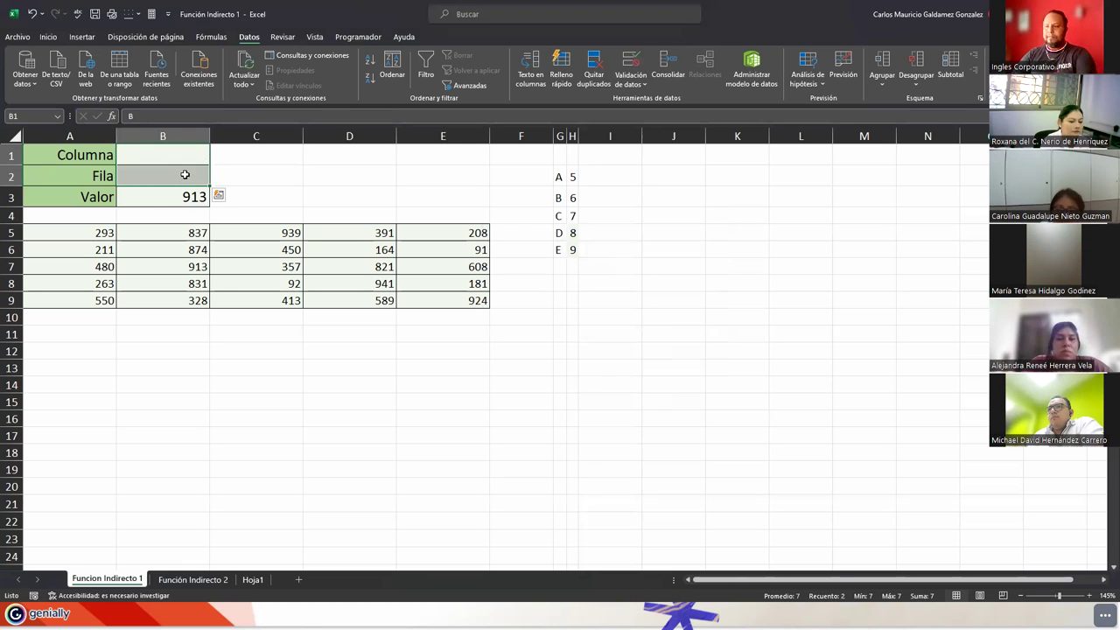
pyautogui.click(214, 283)
pyautogui.click(163, 194)
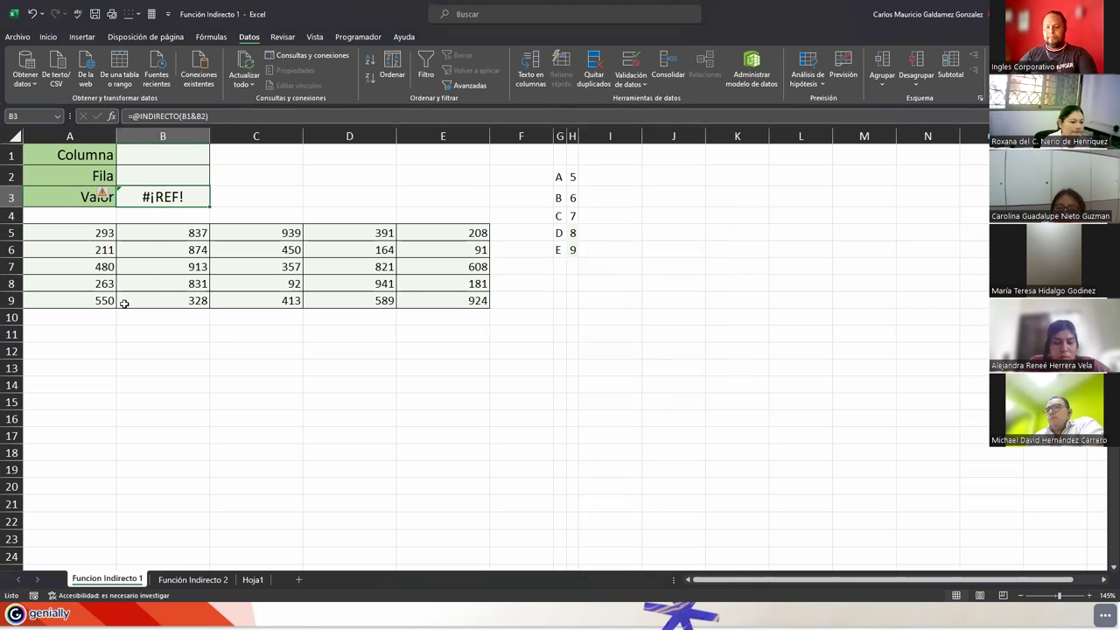
pyautogui.press('Delete')
pyautogui.click(196, 396)
# - Examine the Columna, Fila and Valor cells together with the number table in rows 5 to 9
pyautogui.moveTo(60, 155); pyautogui.dragTo(441, 304)
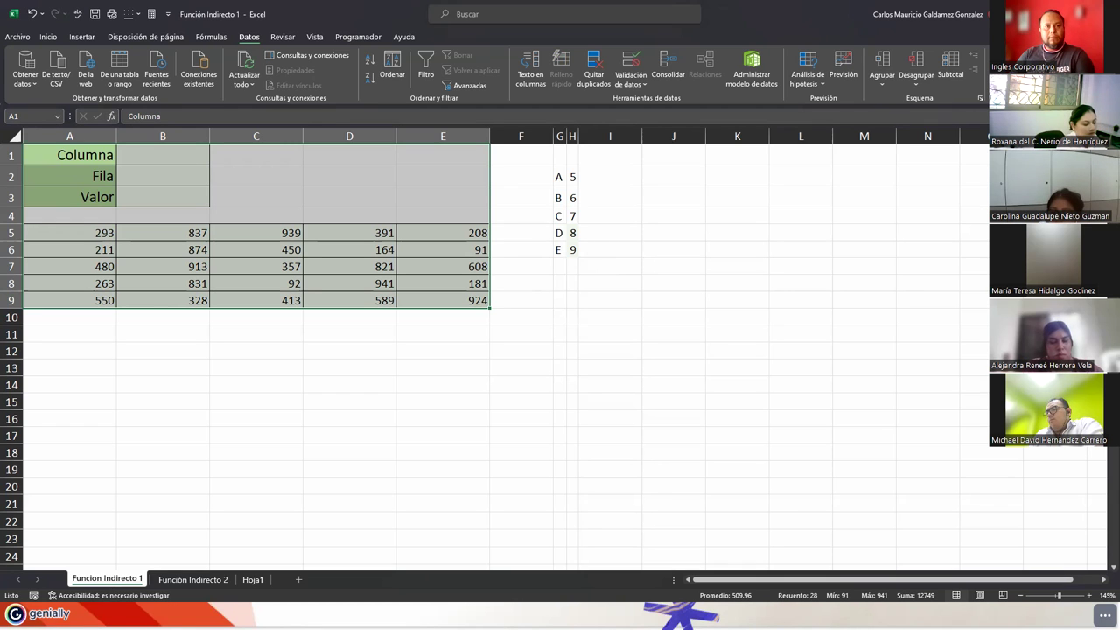
pyautogui.hotkey('alt', 'Tab')
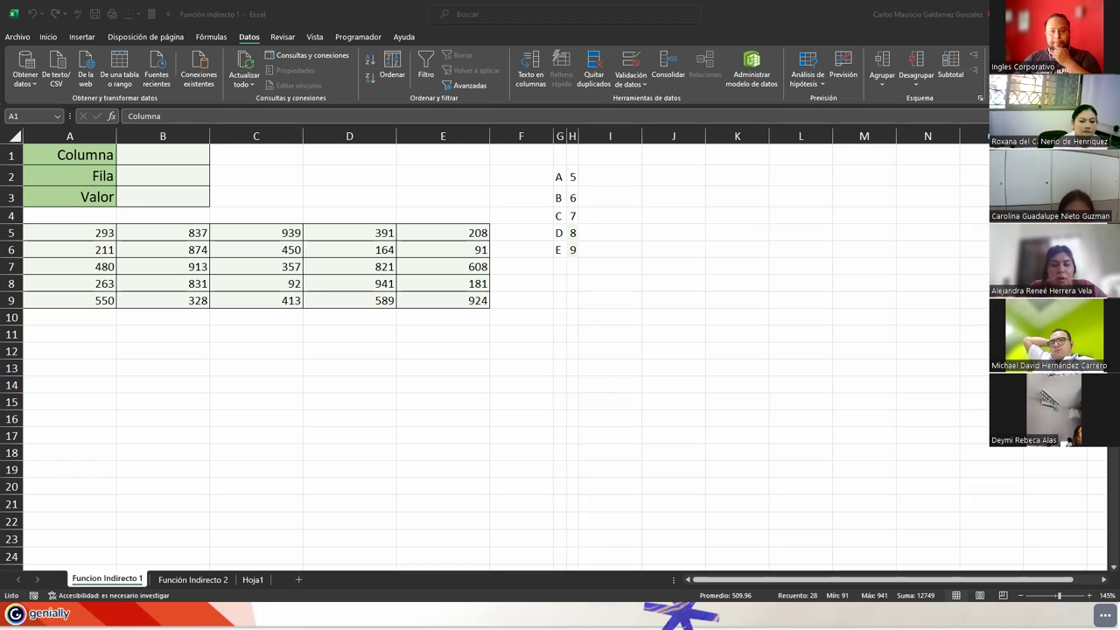
pyautogui.hotkey('alt', 'Tab')
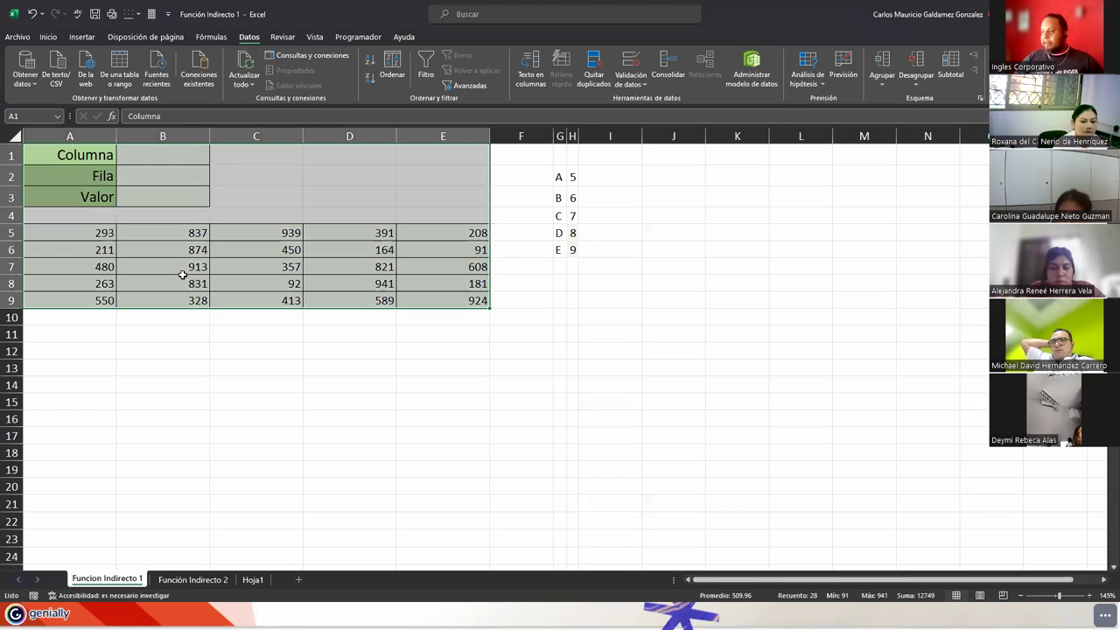
pyautogui.click(162, 228)
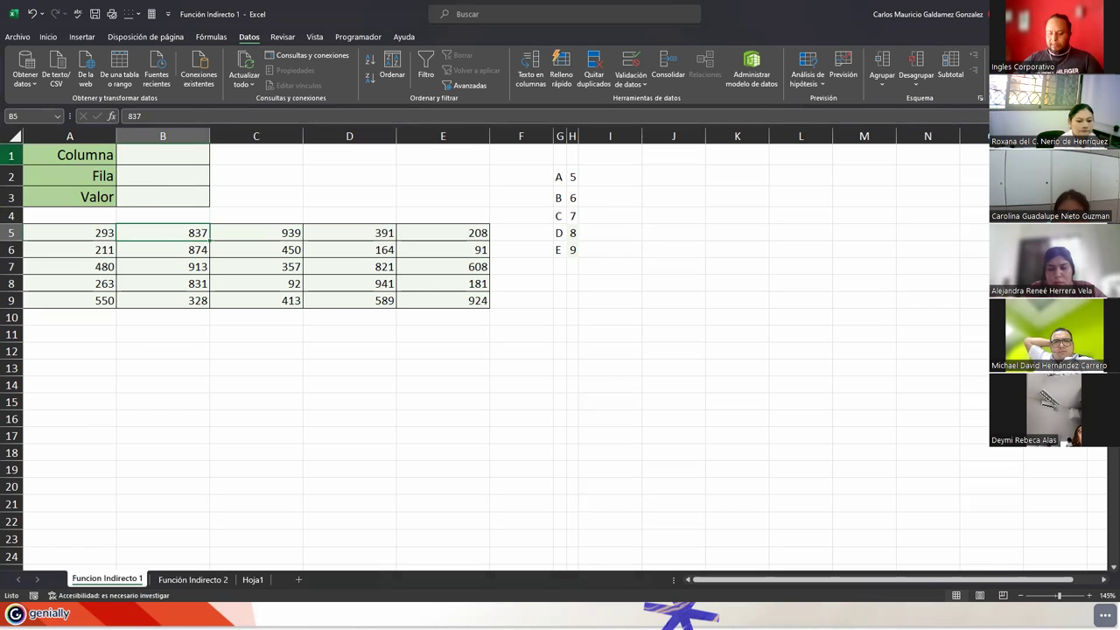
pyautogui.click(165, 154)
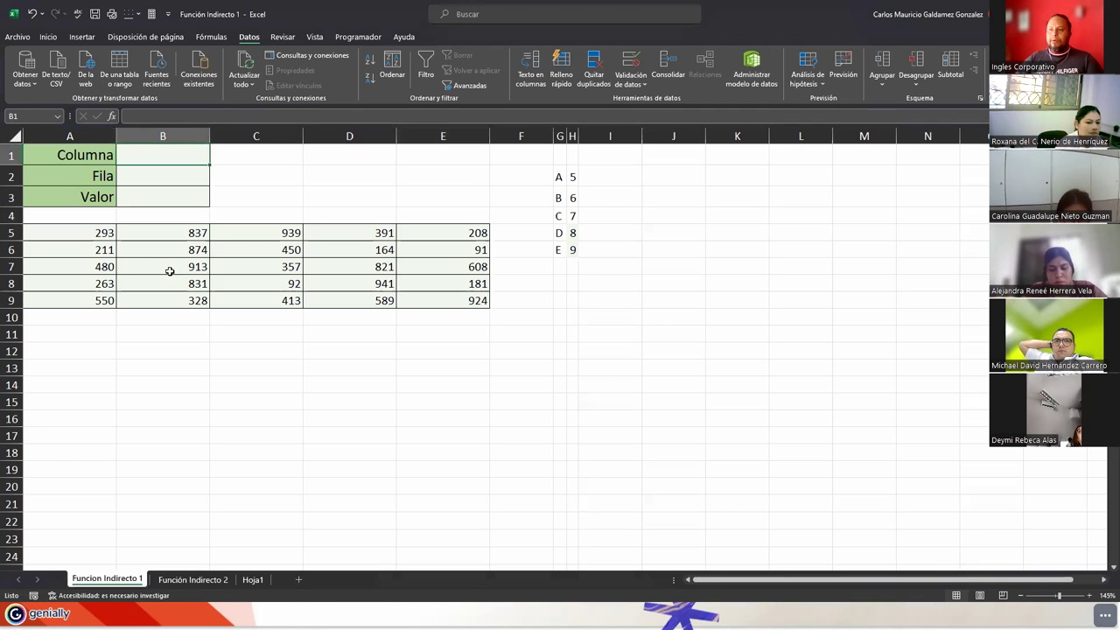
pyautogui.click(138, 175)
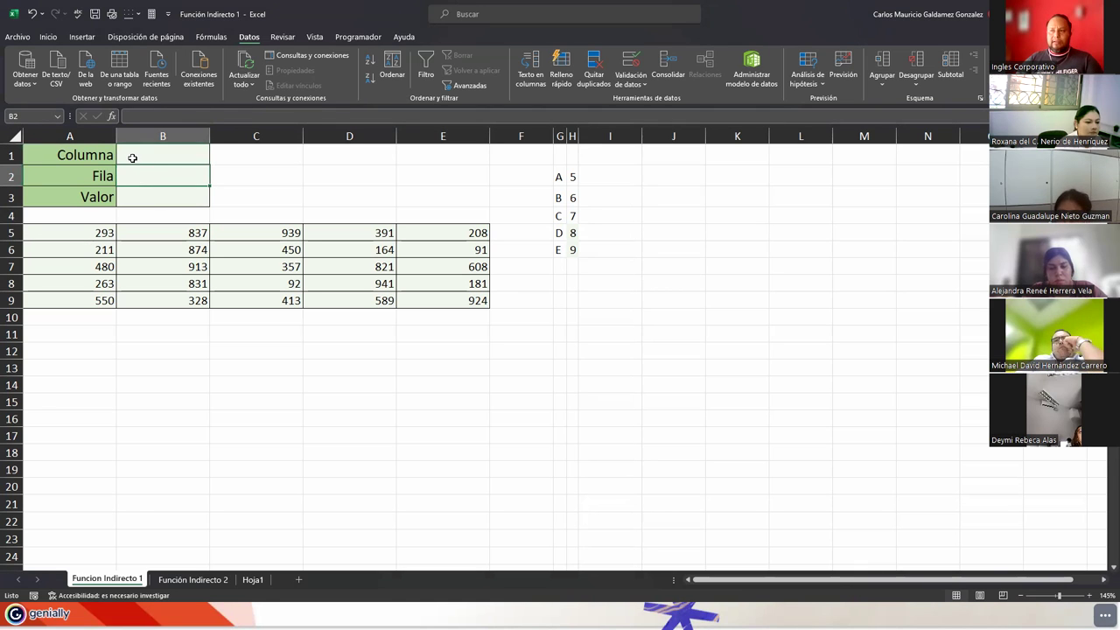
pyautogui.click(131, 157)
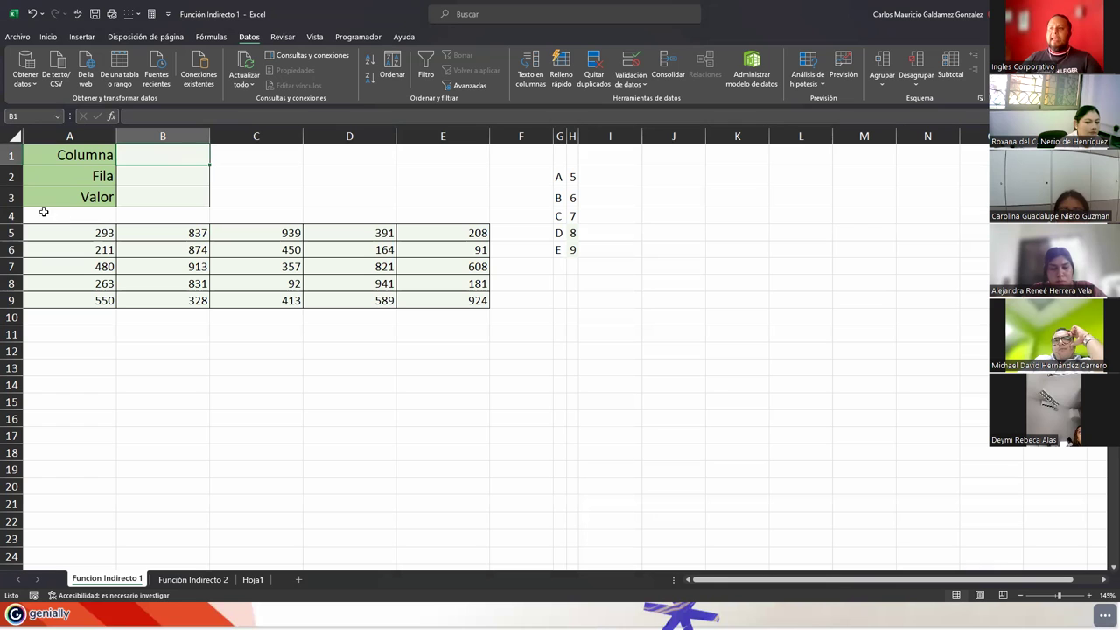
pyautogui.click(182, 176)
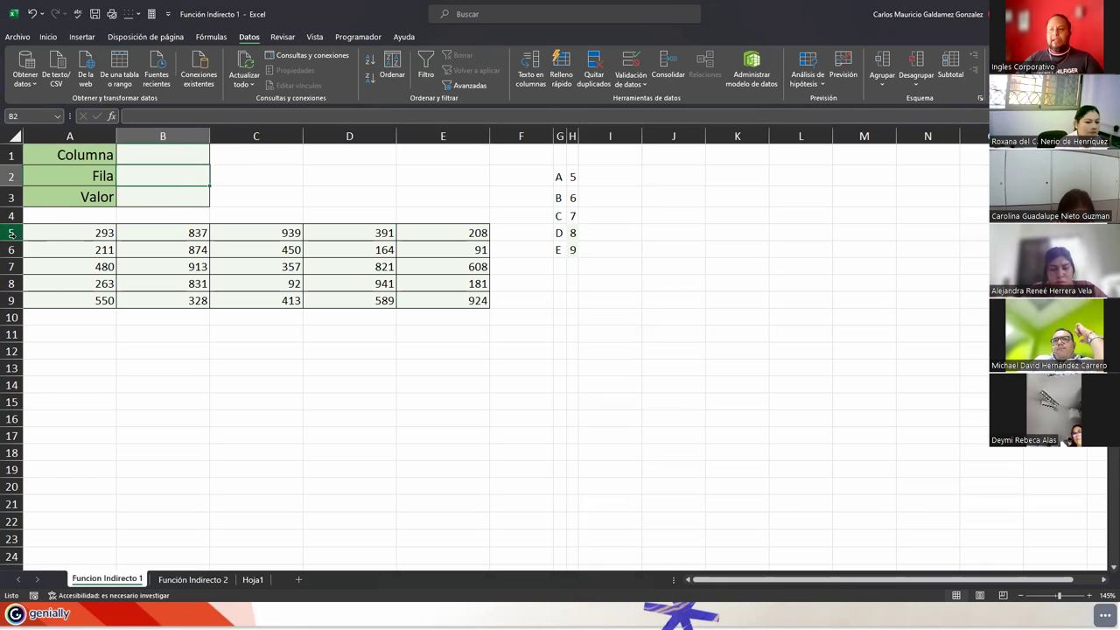
pyautogui.moveTo(11, 232); pyautogui.dragTo(16, 302)
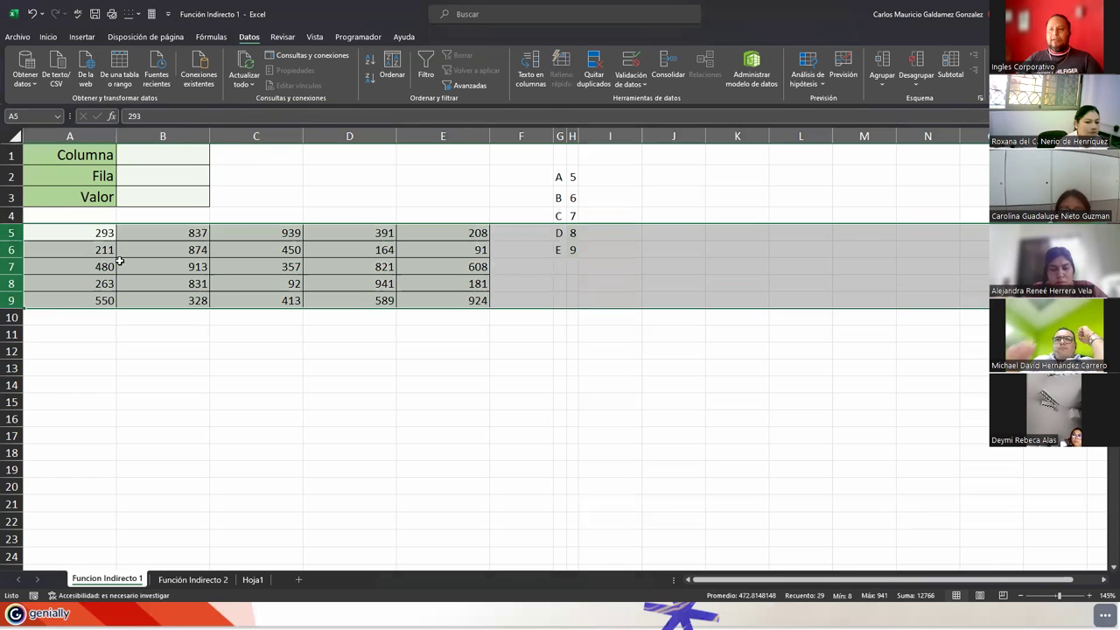
pyautogui.click(140, 197)
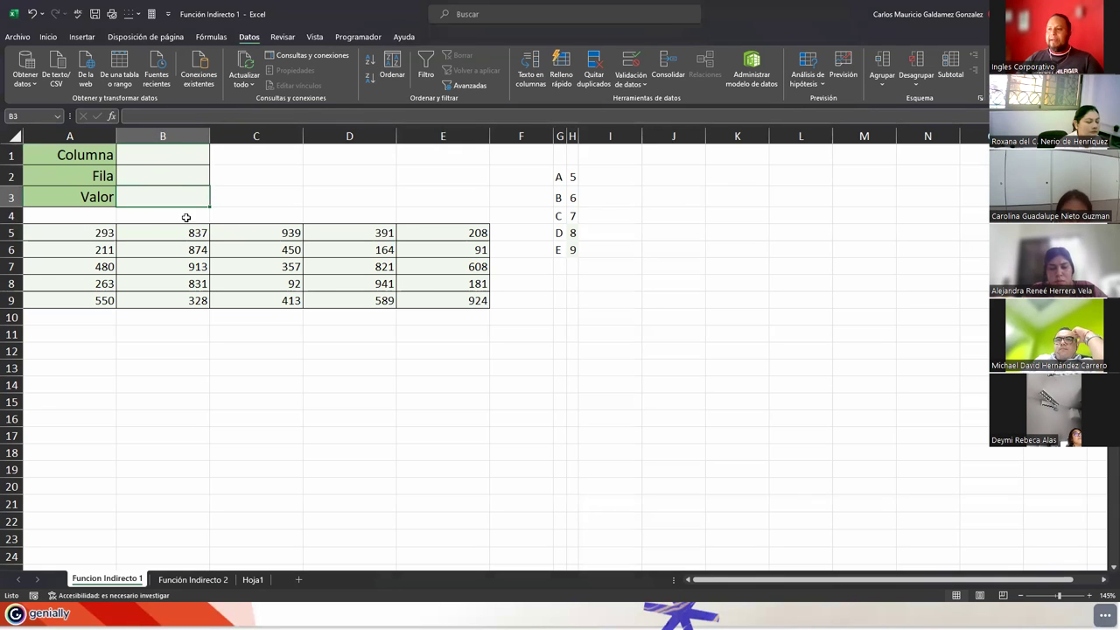
# - Enter B as the Columna value in B1 and 8 as the Fila value in B2
pyautogui.click(177, 154)
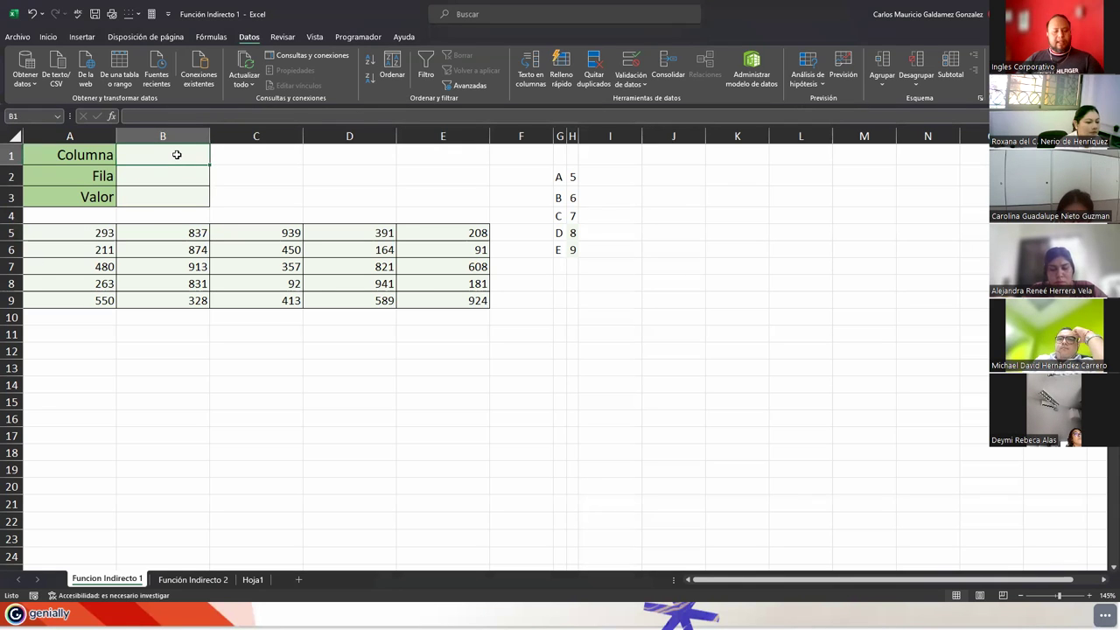
pyautogui.write('B')
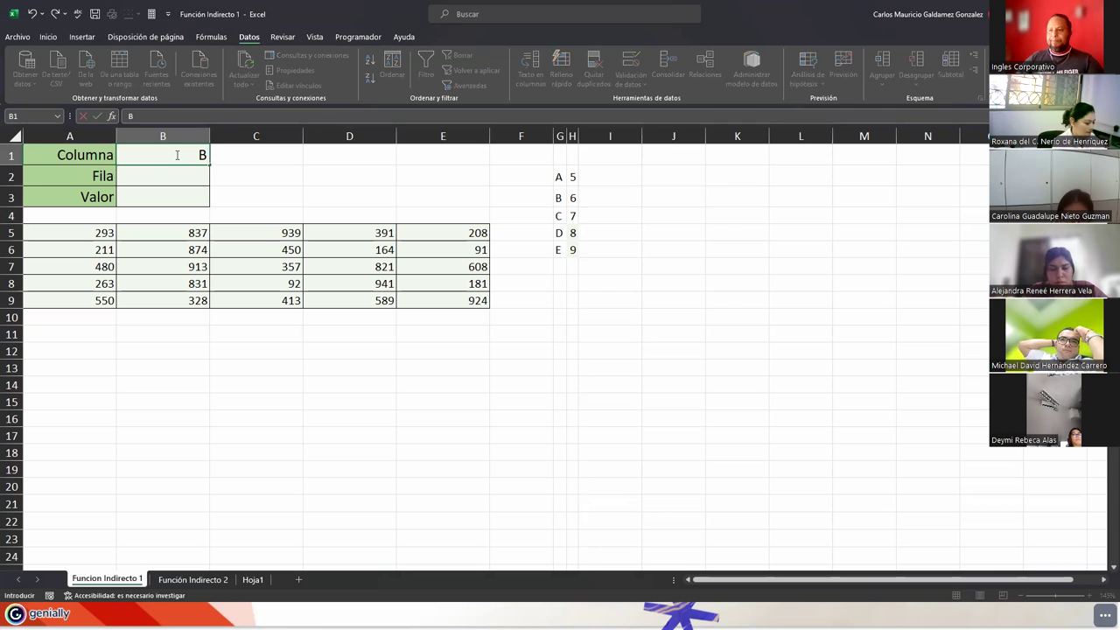
pyautogui.press('Return')
pyautogui.write('8')
pyautogui.press('Return')
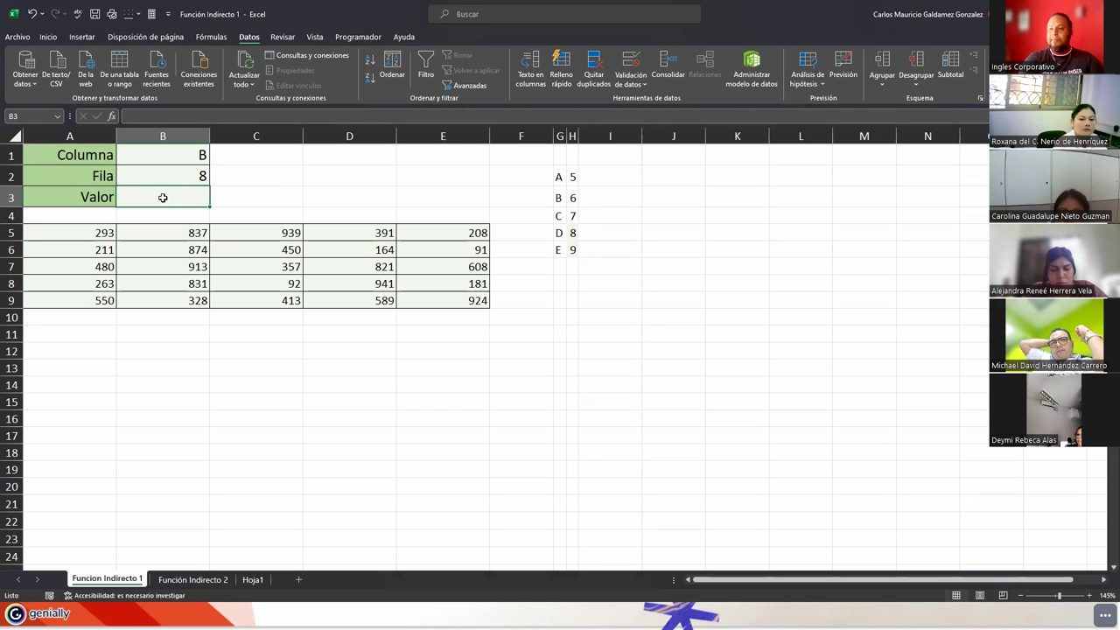
# - Begin a formula with the INDIRECTO function in the Valor cell B3
pyautogui.write('=')
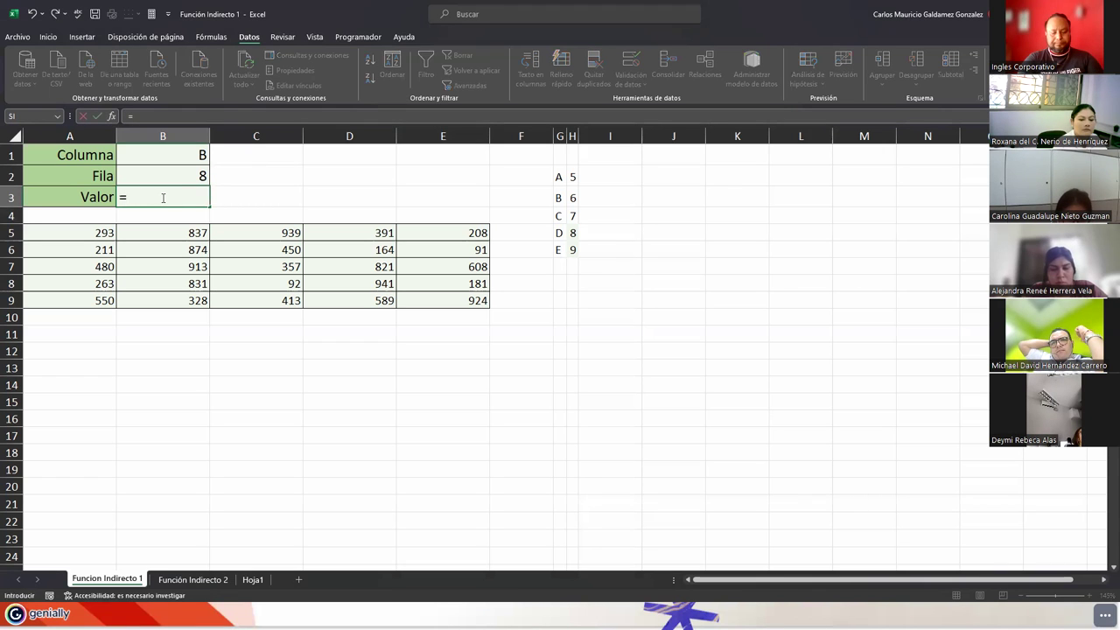
pyautogui.write('indi')
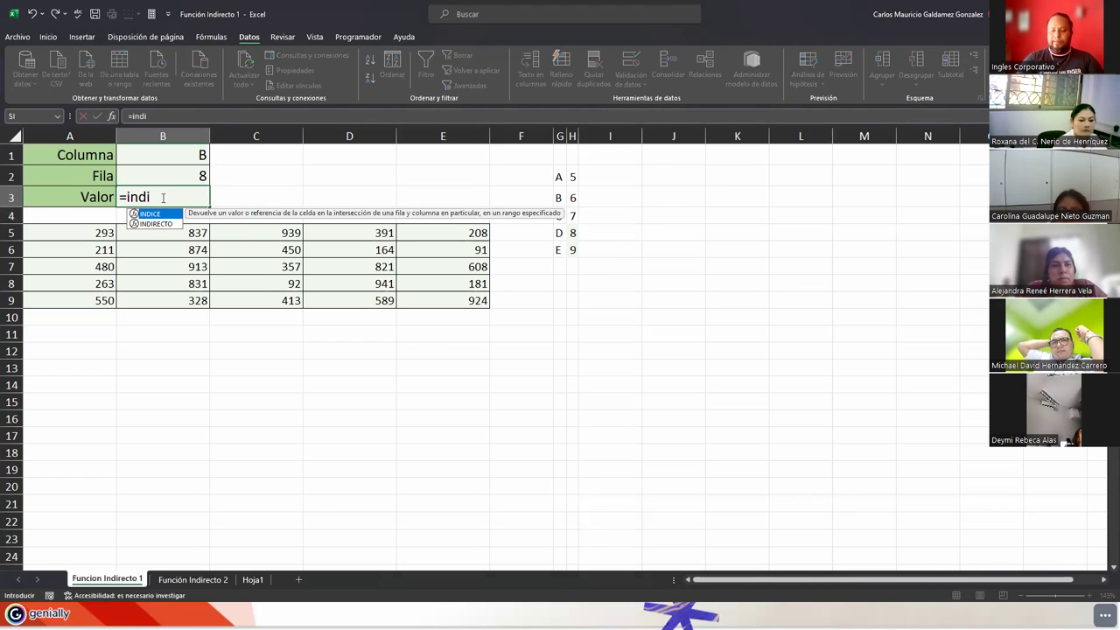
pyautogui.press('Down')
pyautogui.press('Tab')
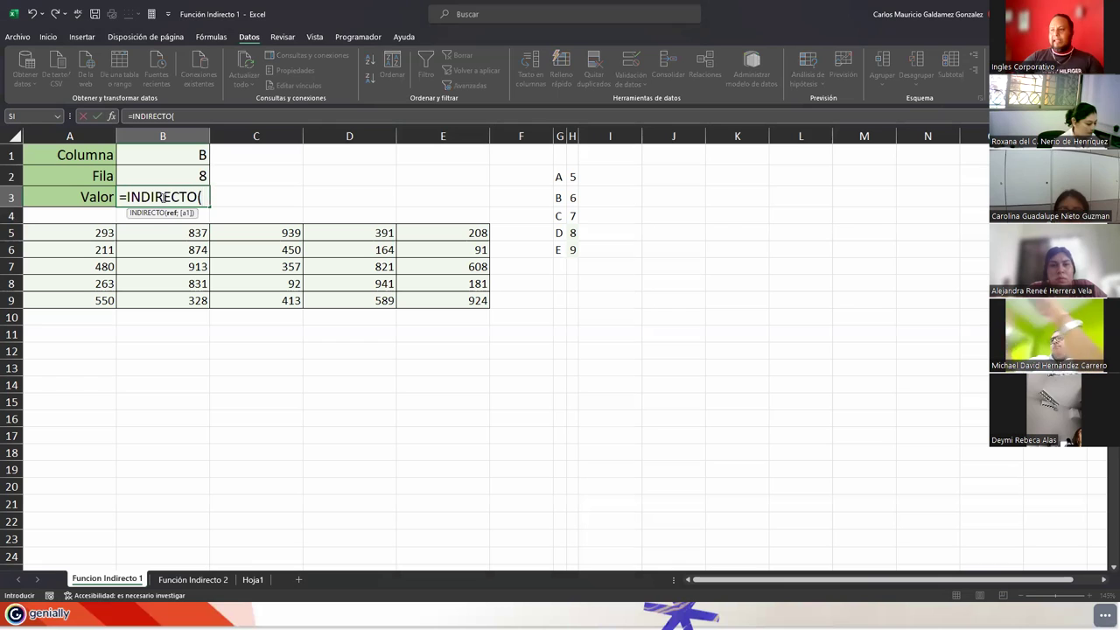
# - Open the help article for INDIRECTO and read its description, syntax and the VERDADERO option of the A1 argument
pyautogui.click(147, 214)
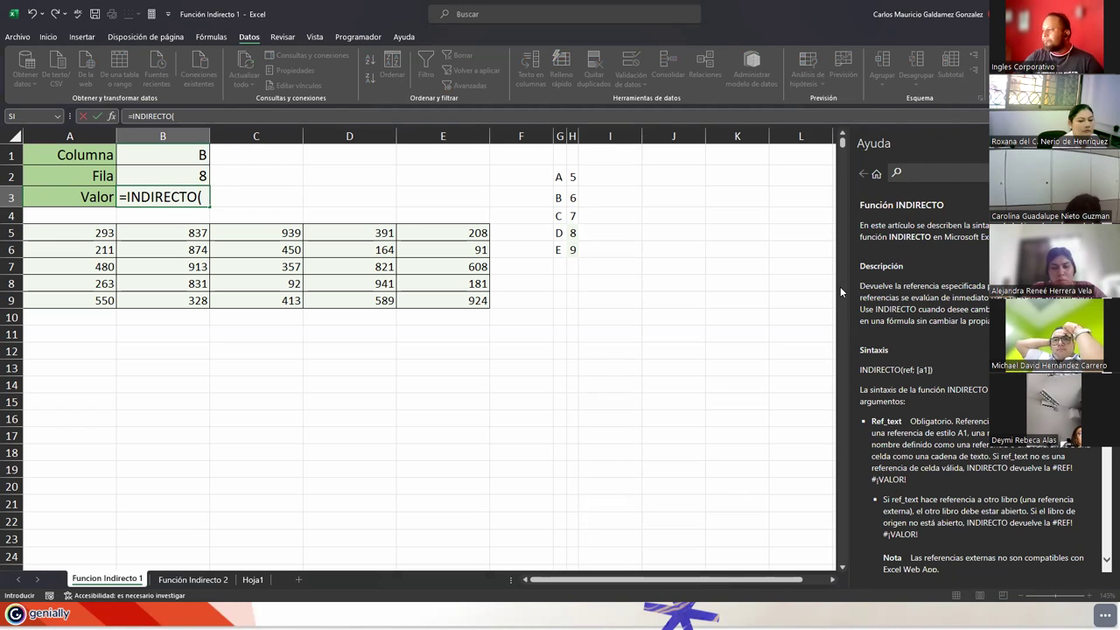
pyautogui.moveTo(860, 286); pyautogui.dragTo(899, 296)
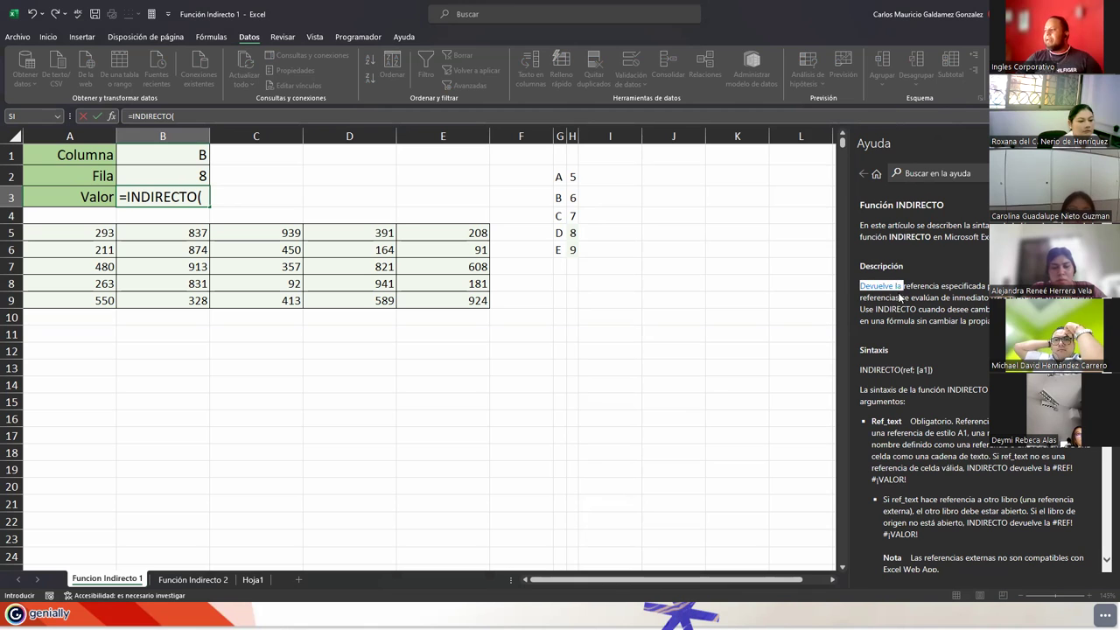
pyautogui.click(919, 308)
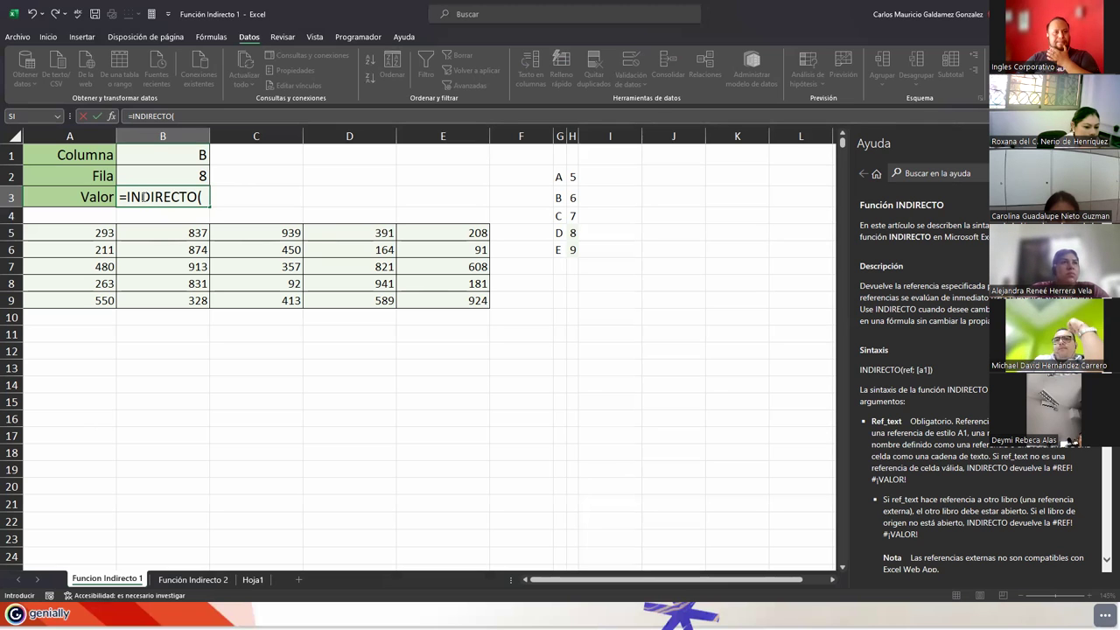
pyautogui.click(204, 200)
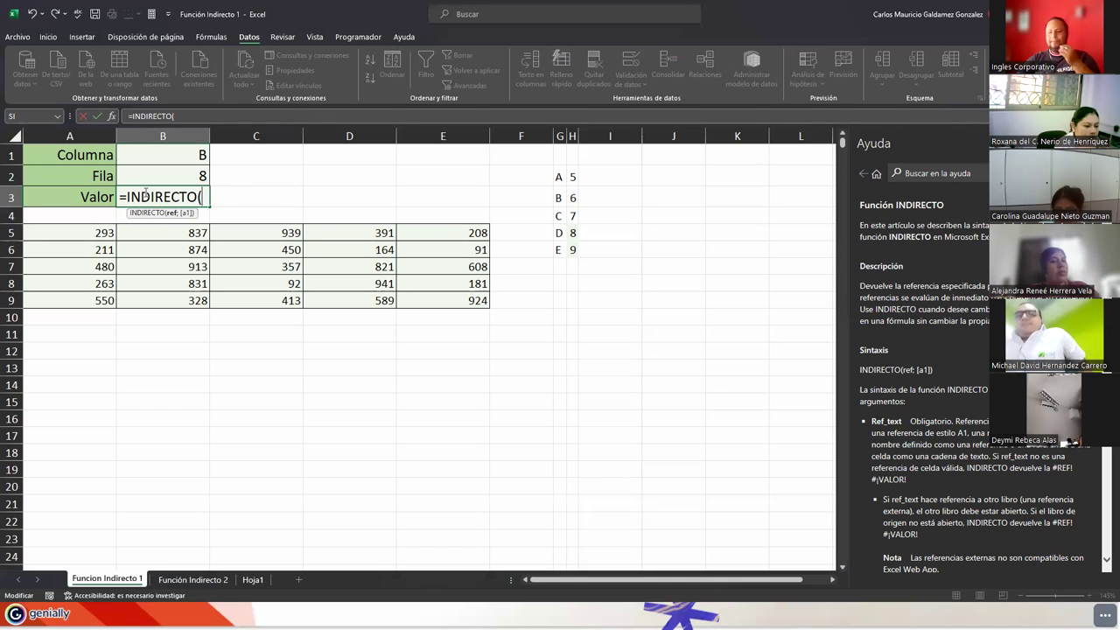
pyautogui.moveTo(861, 371); pyautogui.dragTo(924, 377)
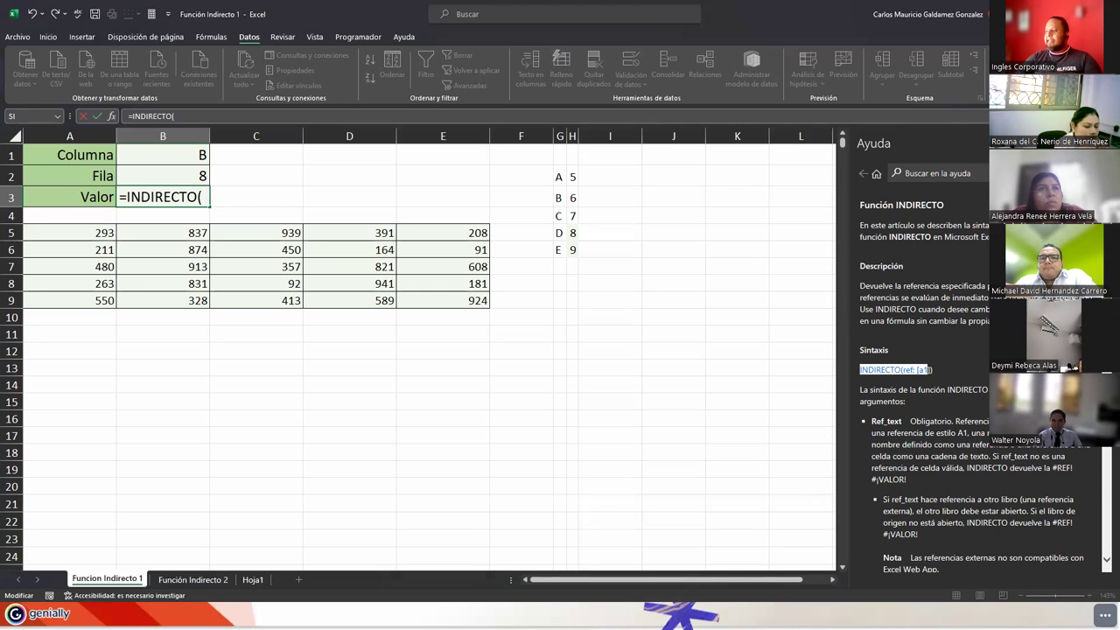
pyautogui.scroll(-3, 919, 376)
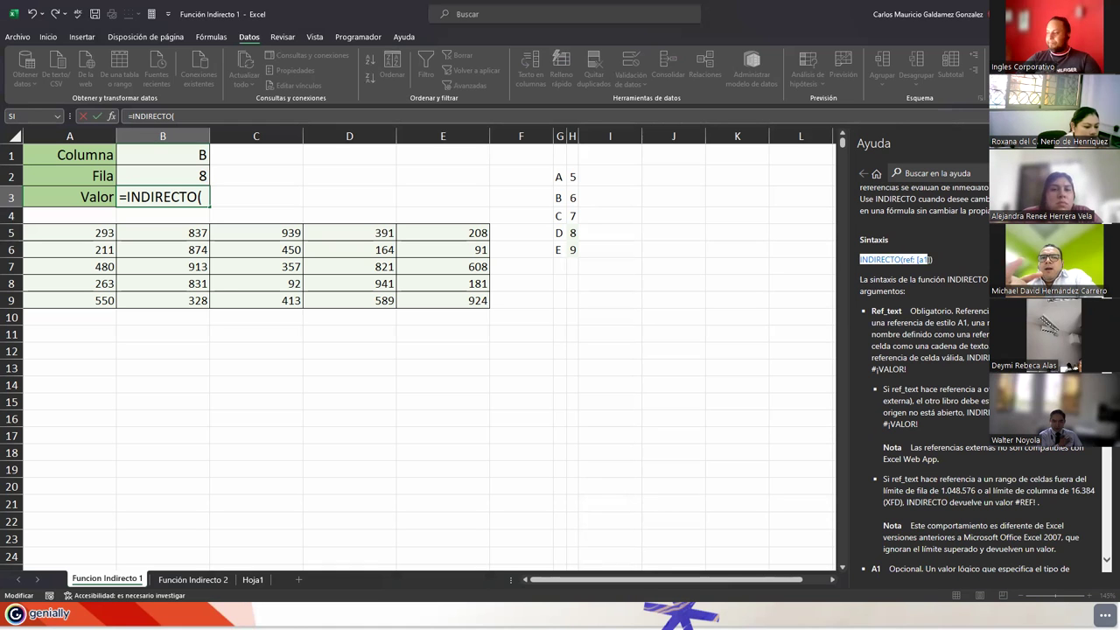
pyautogui.scroll(-5, 963, 367)
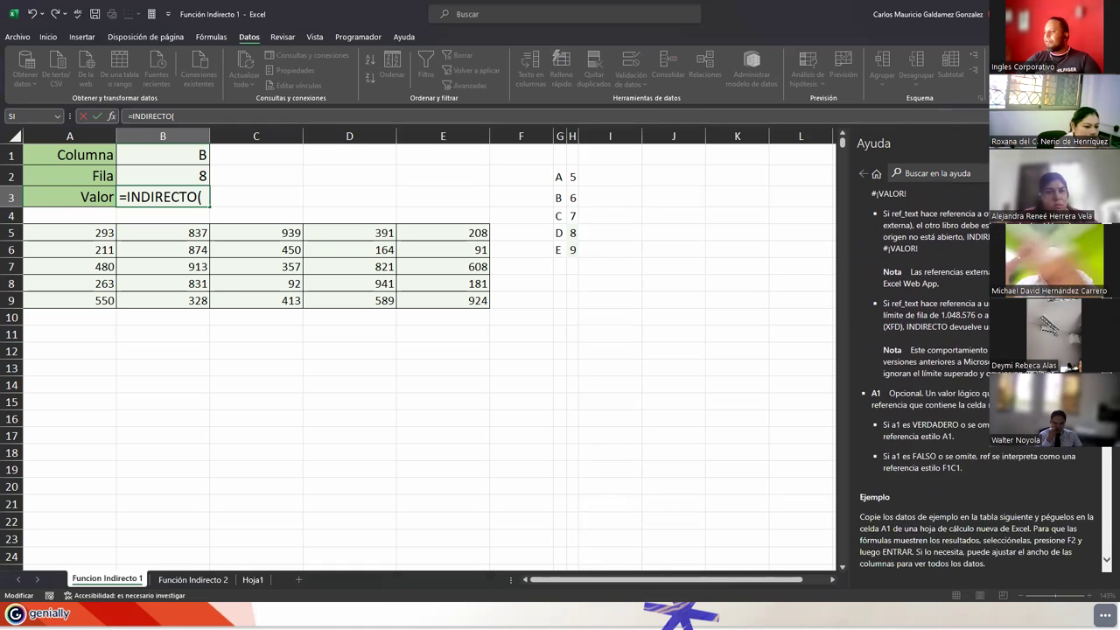
pyautogui.scroll(-1, 944, 441)
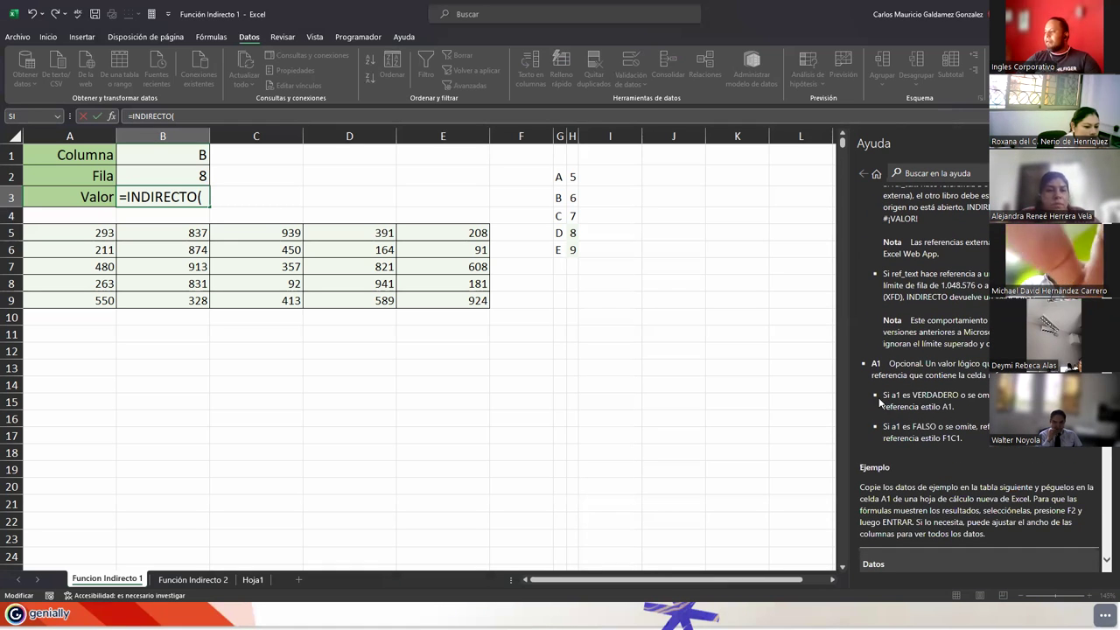
pyautogui.moveTo(883, 394); pyautogui.dragTo(902, 396)
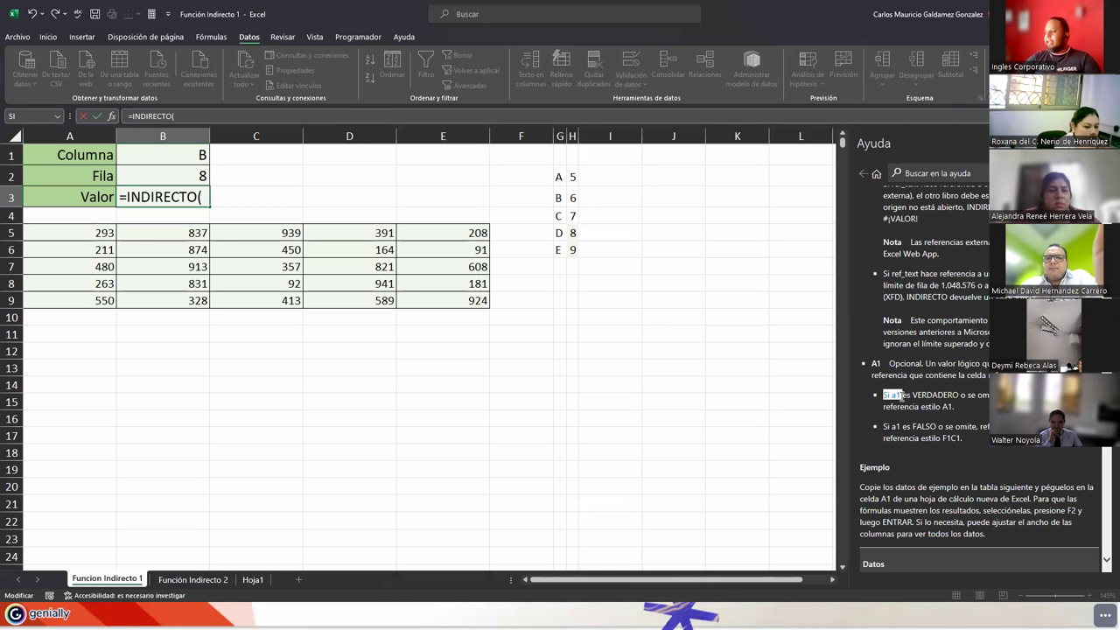
pyautogui.click(912, 395)
pyautogui.doubleClick(935, 396)
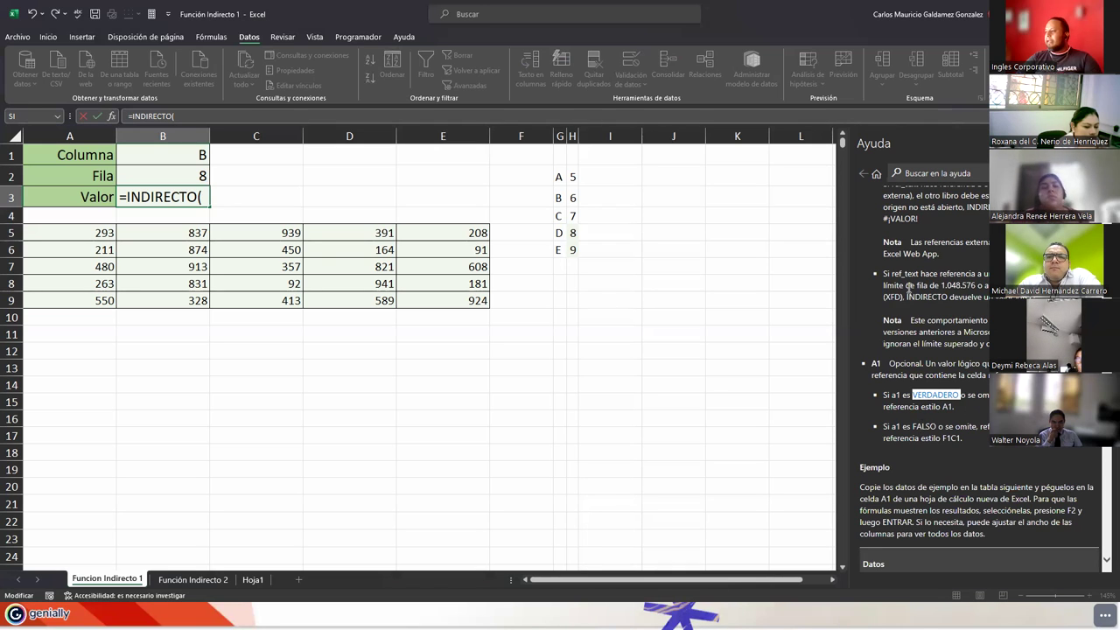
# - Read the FALSO option of the A1 argument and the example table in the INDIRECTO help article
pyautogui.scroll(1, 883, 262)
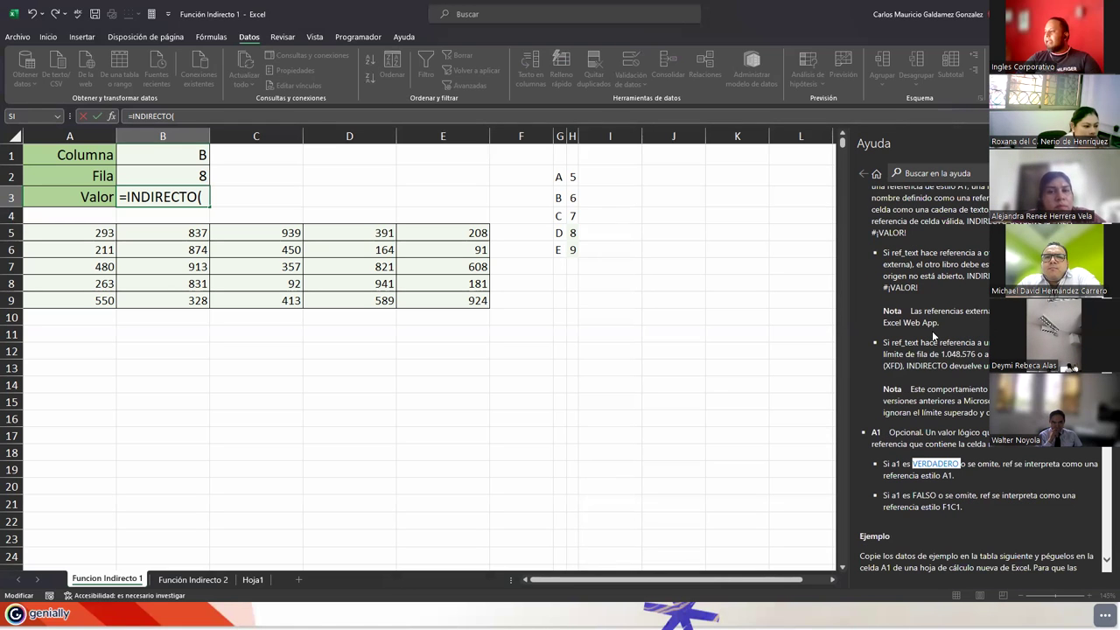
pyautogui.scroll(1, 909, 350)
pyautogui.scroll(-3, 943, 426)
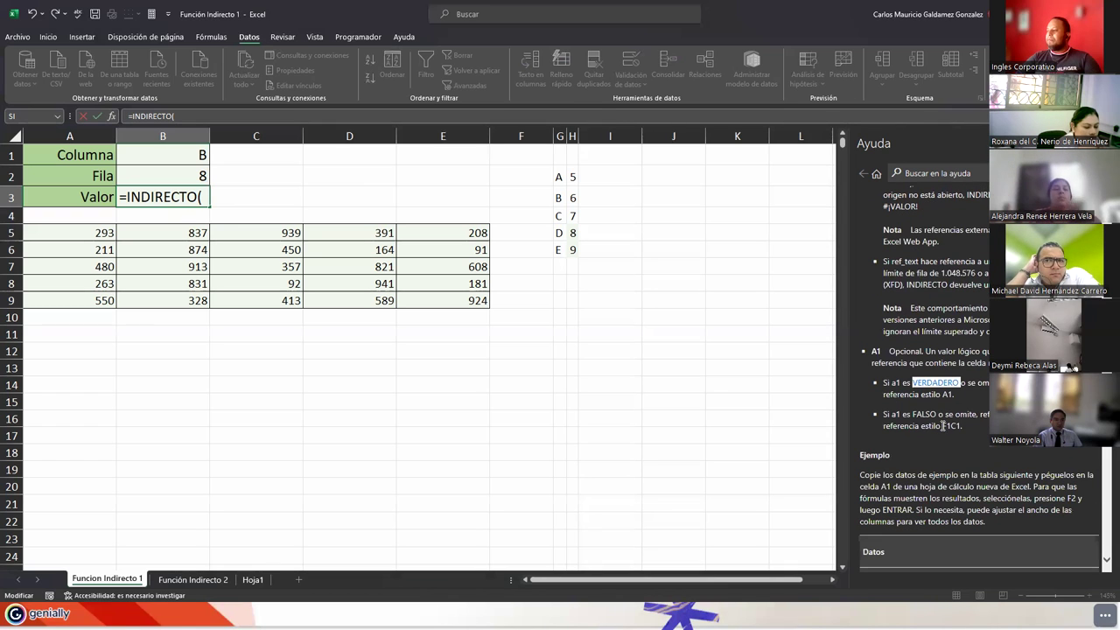
pyautogui.doubleClick(944, 426)
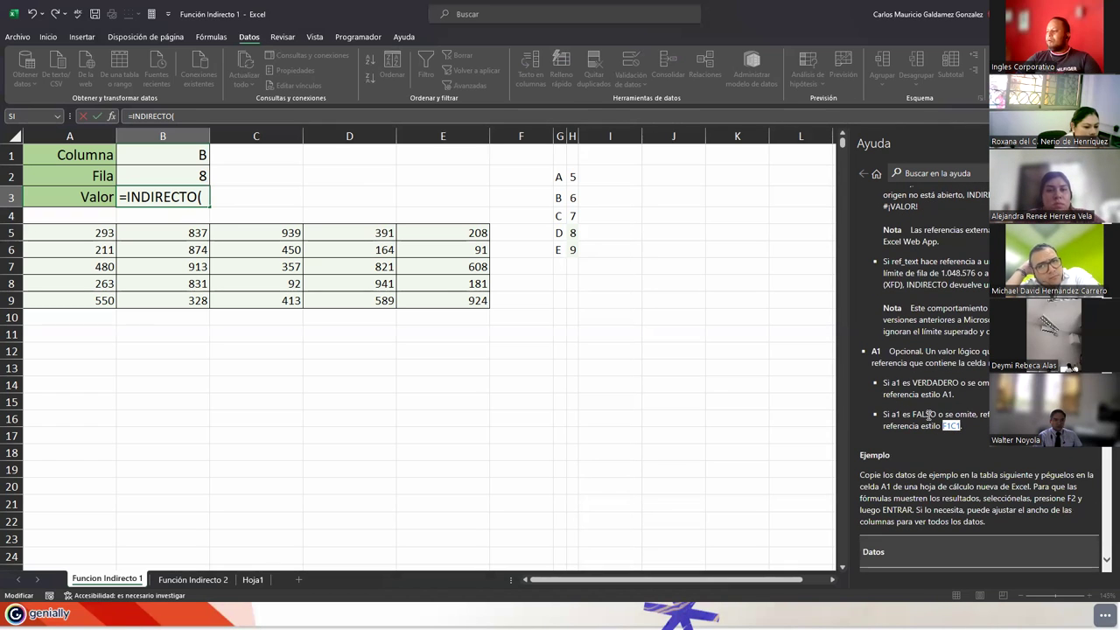
pyautogui.doubleClick(926, 415)
pyautogui.scroll(-5, 928, 414)
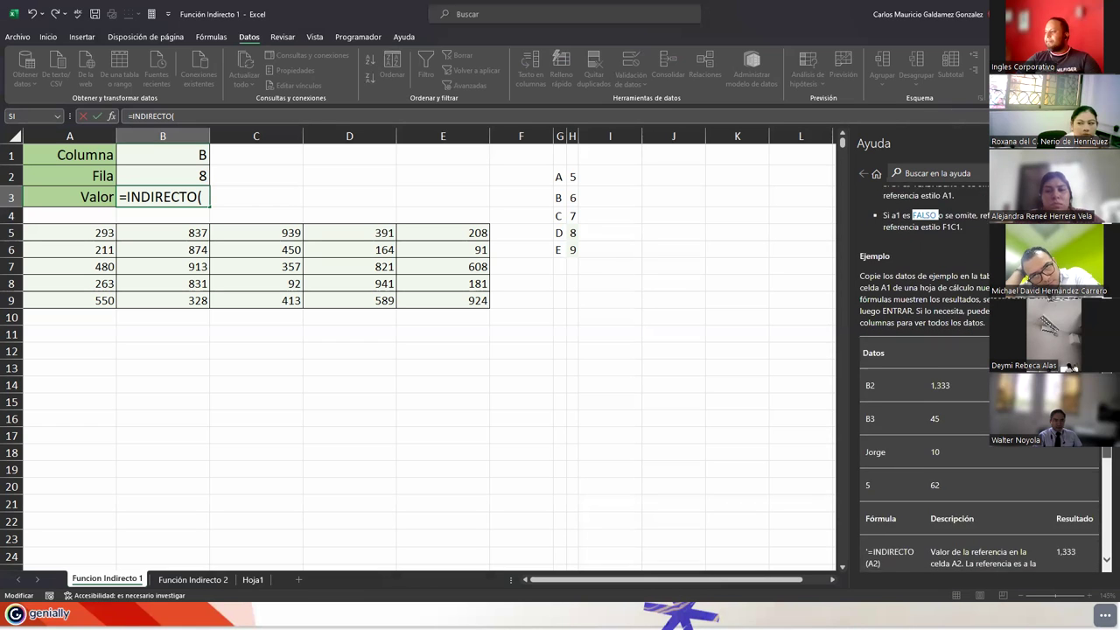
pyautogui.scroll(-2, 963, 376)
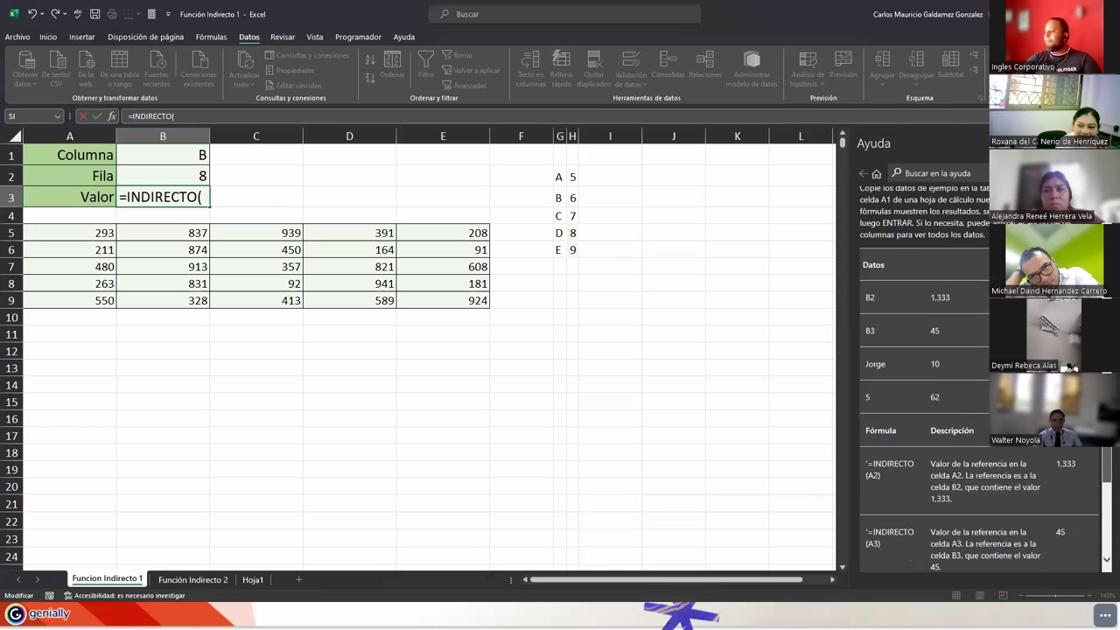
pyautogui.scroll(-1, 927, 376)
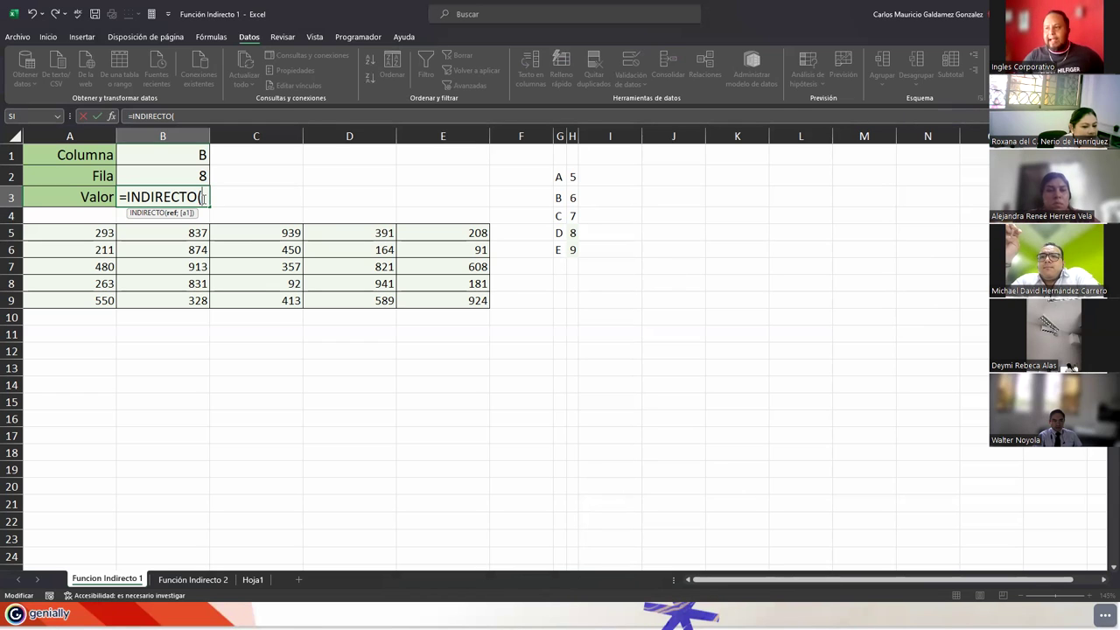
# - Complete the Valor formula in B3 as =INDIRECTO(B1&B2), joining the Columna and Fila cells
pyautogui.click(145, 155)
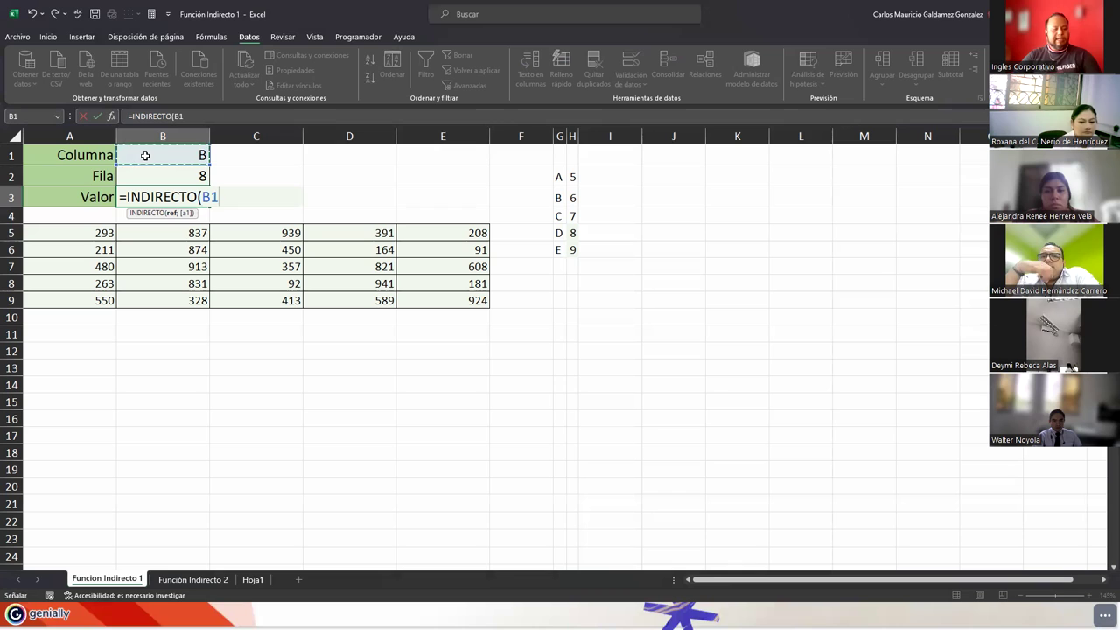
pyautogui.write('&')
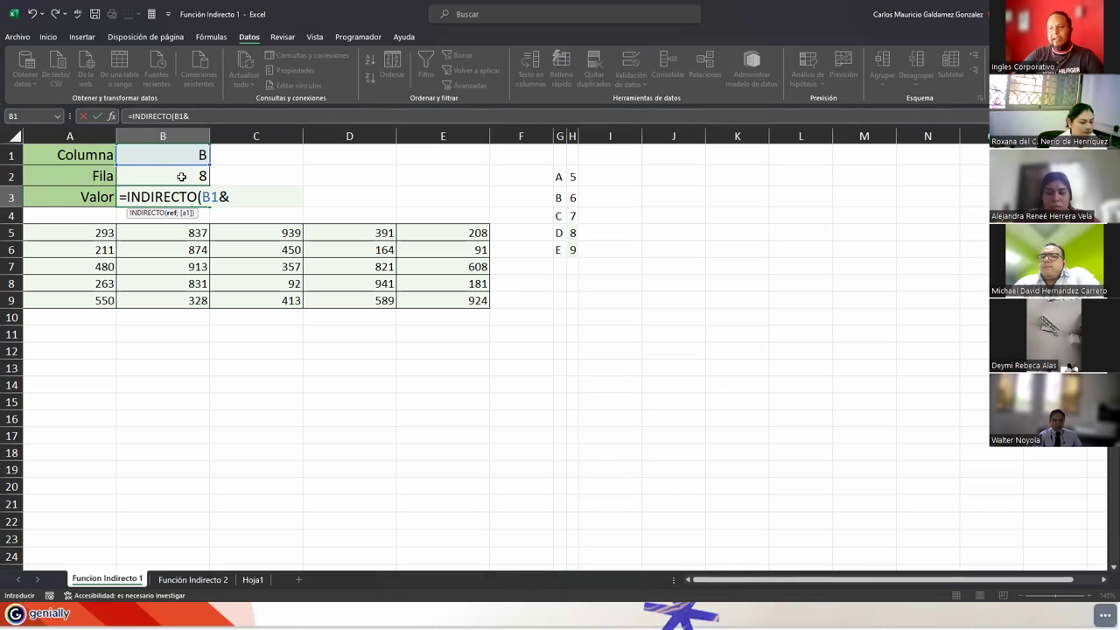
pyautogui.click(179, 175)
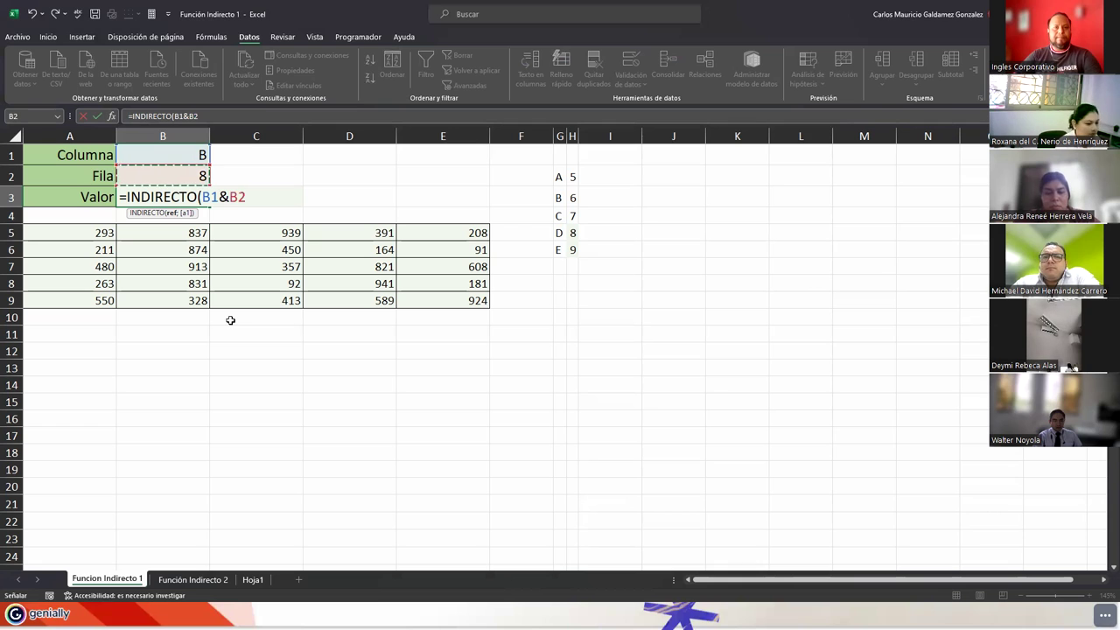
pyautogui.write(')')
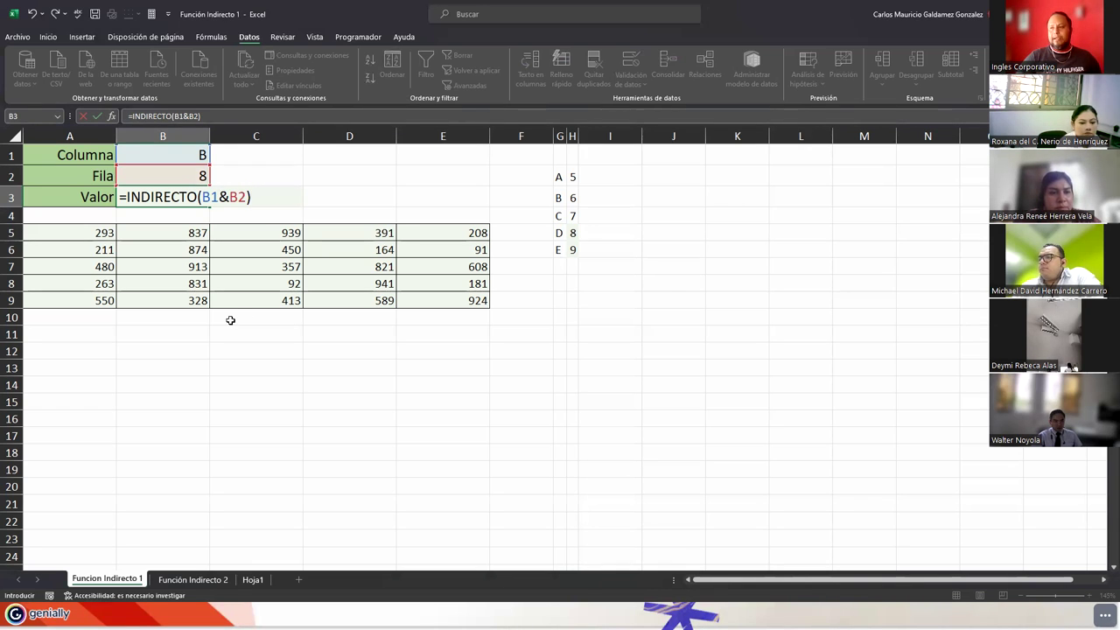
pyautogui.press('Return')
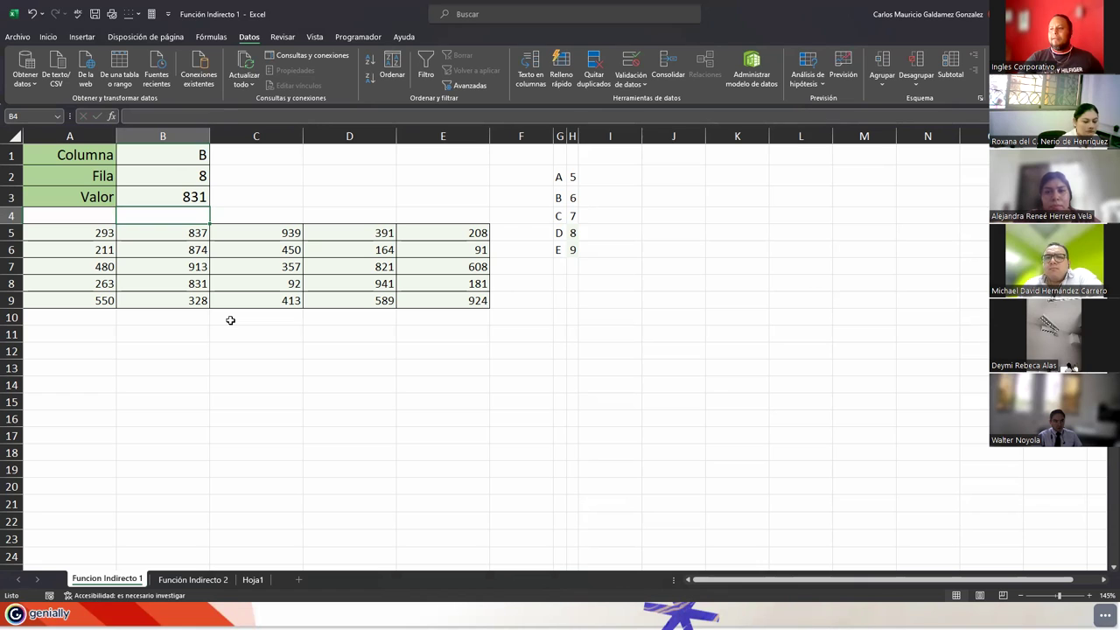
# - Set the Columna value in B1 to A and compare the returned value with row 8 of the table
pyautogui.click(162, 155)
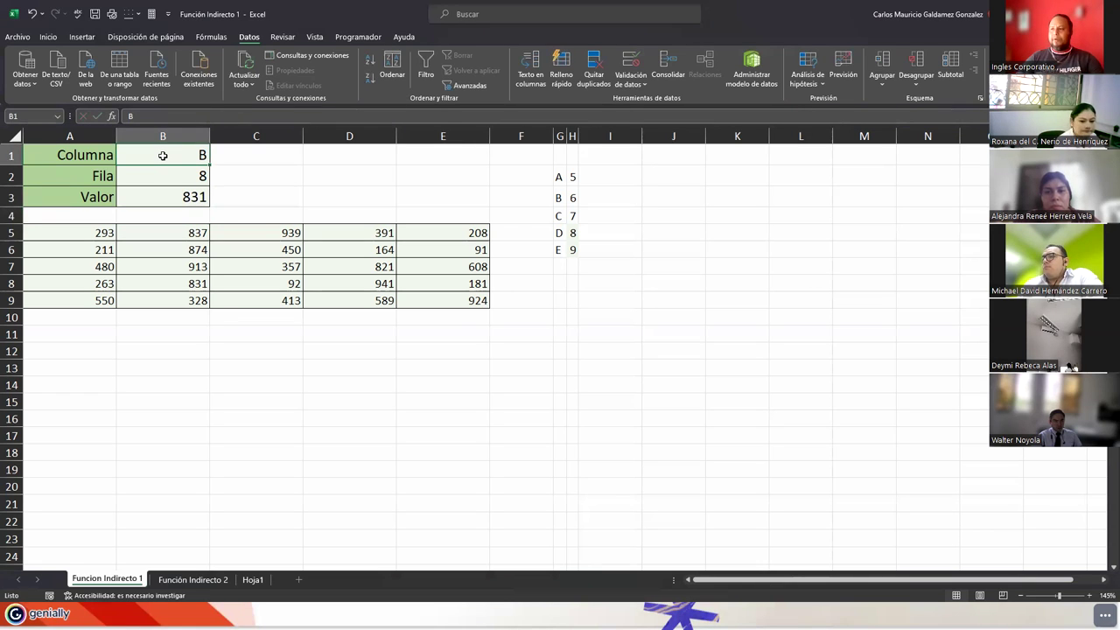
pyautogui.write('A')
pyautogui.press('Return')
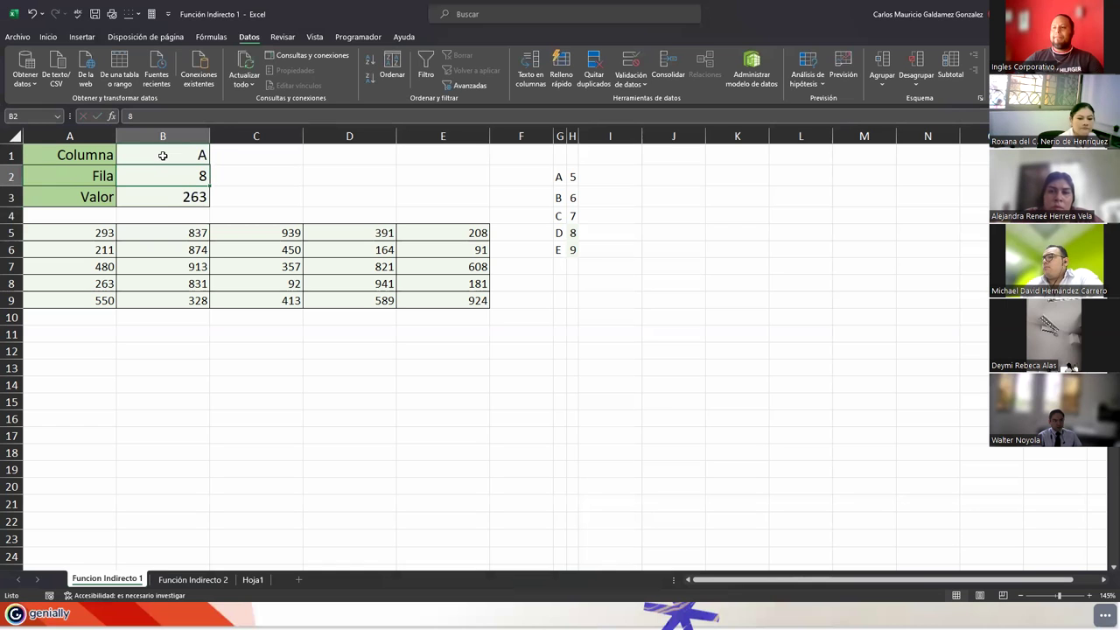
pyautogui.click(10, 283)
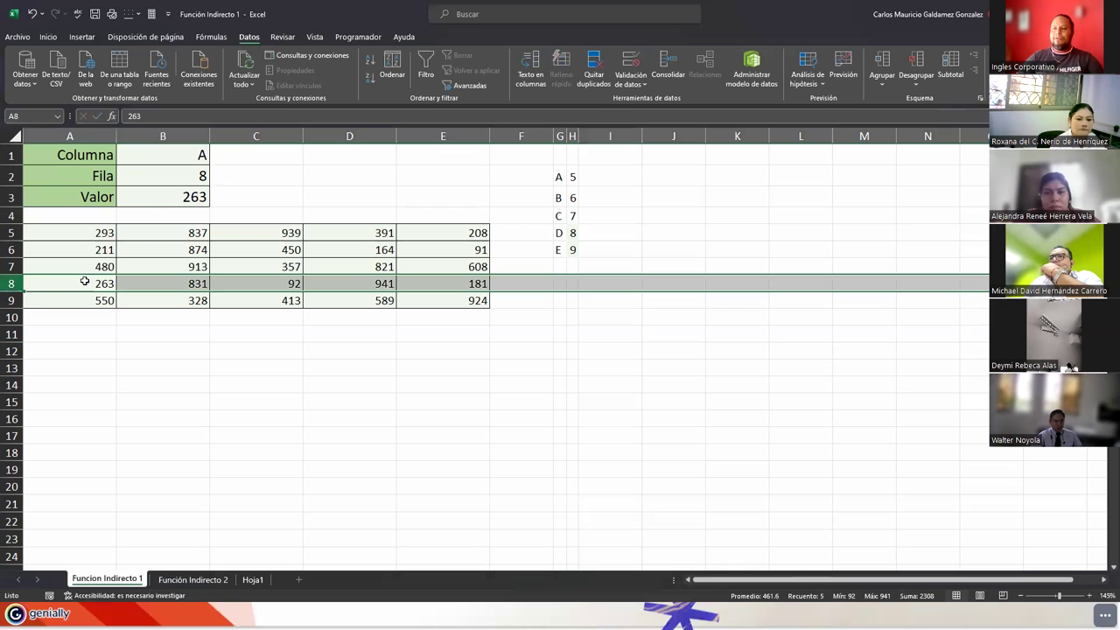
# - Test the formula with C, D and E in turn as the Columna value in B1
pyautogui.click(155, 164)
pyautogui.write('C')
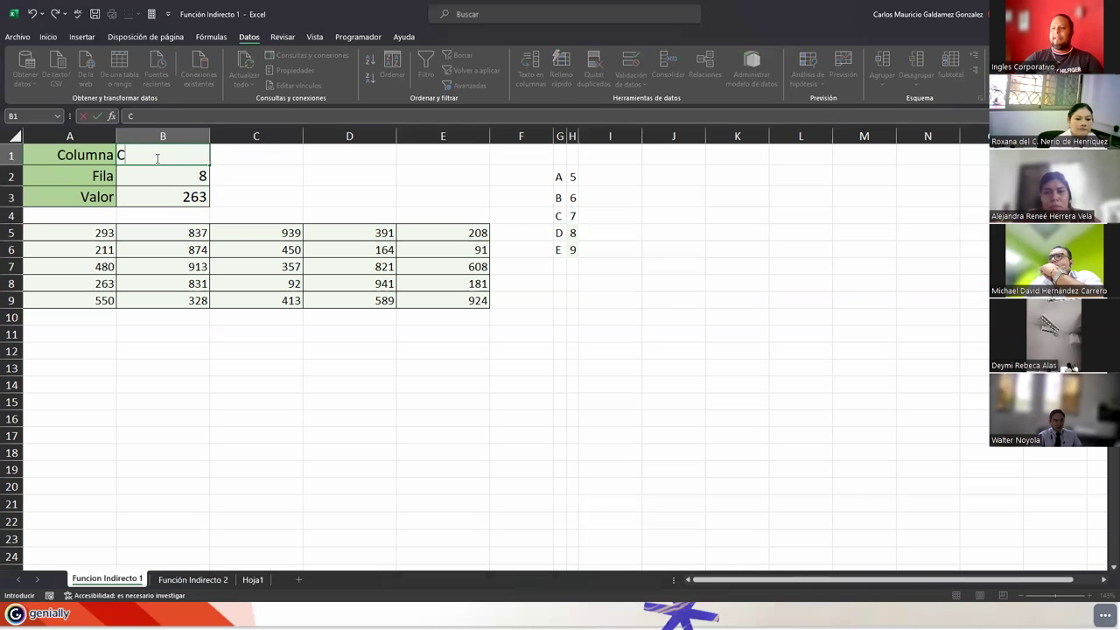
pyautogui.press('Return')
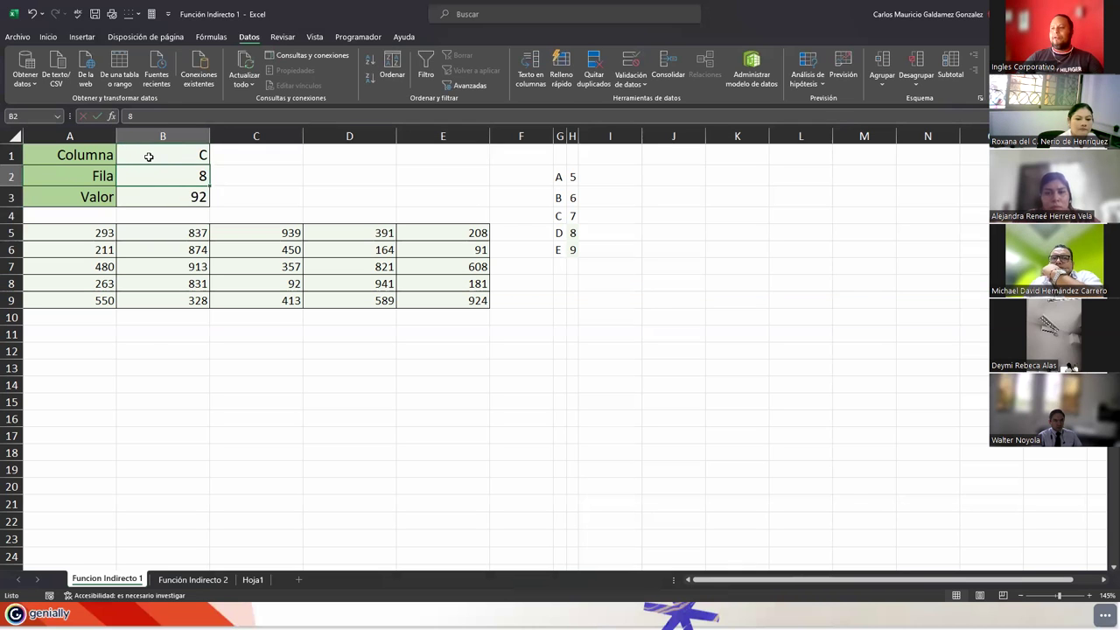
pyautogui.click(151, 158)
pyautogui.write('D')
pyautogui.press('Return')
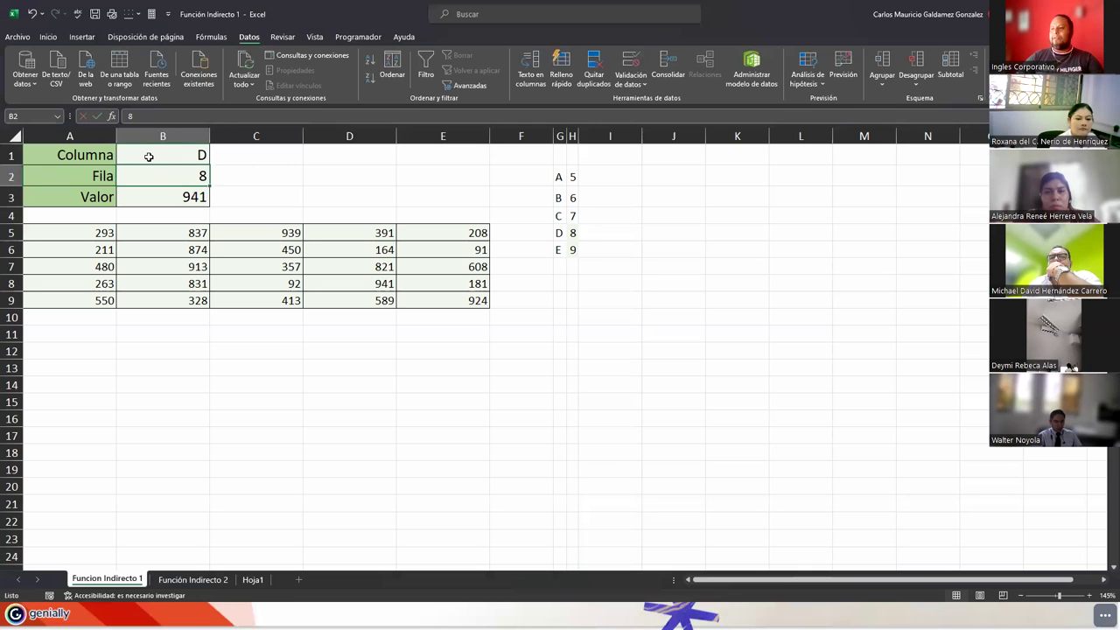
pyautogui.click(149, 157)
pyautogui.write('E')
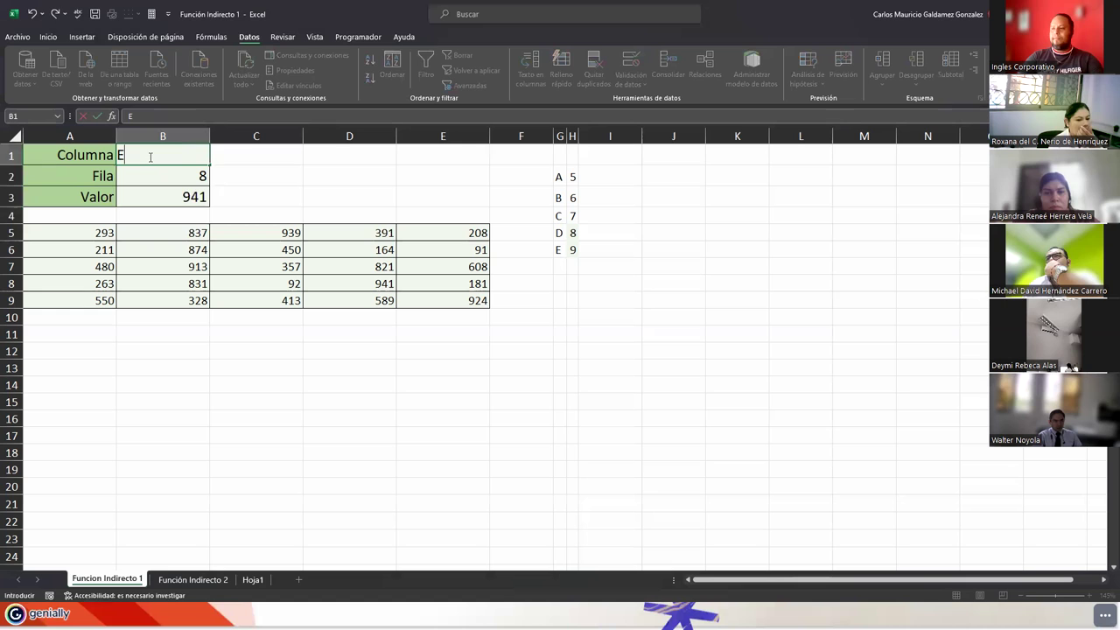
pyautogui.press('Return')
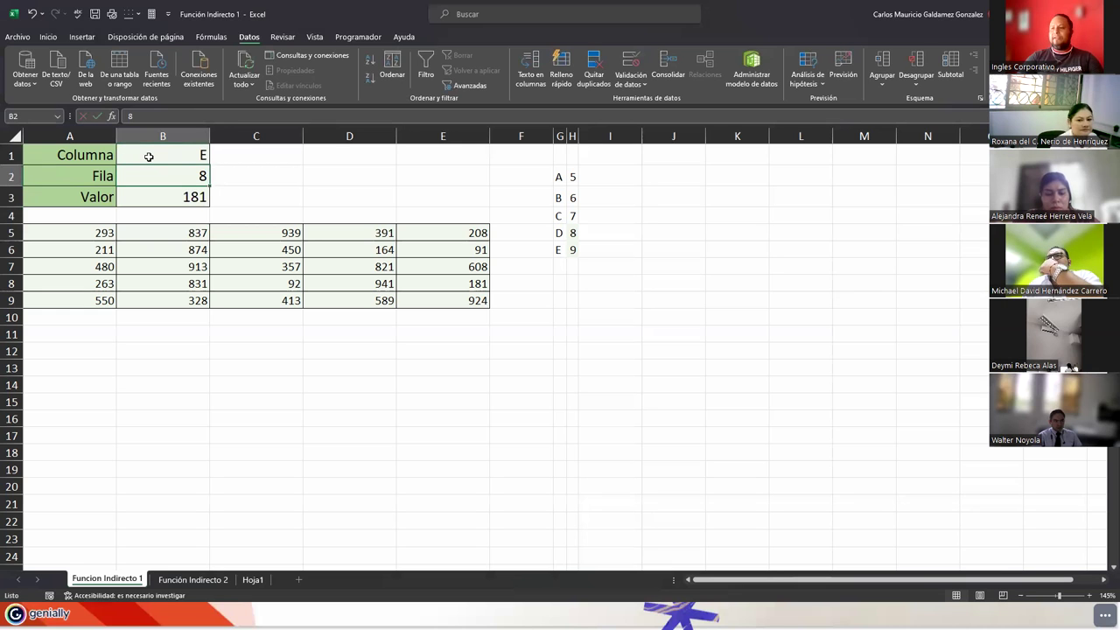
# - Test the formula with F, a column outside the table, as the Columna value and check the formula in B3
pyautogui.click(149, 156)
pyautogui.write('F')
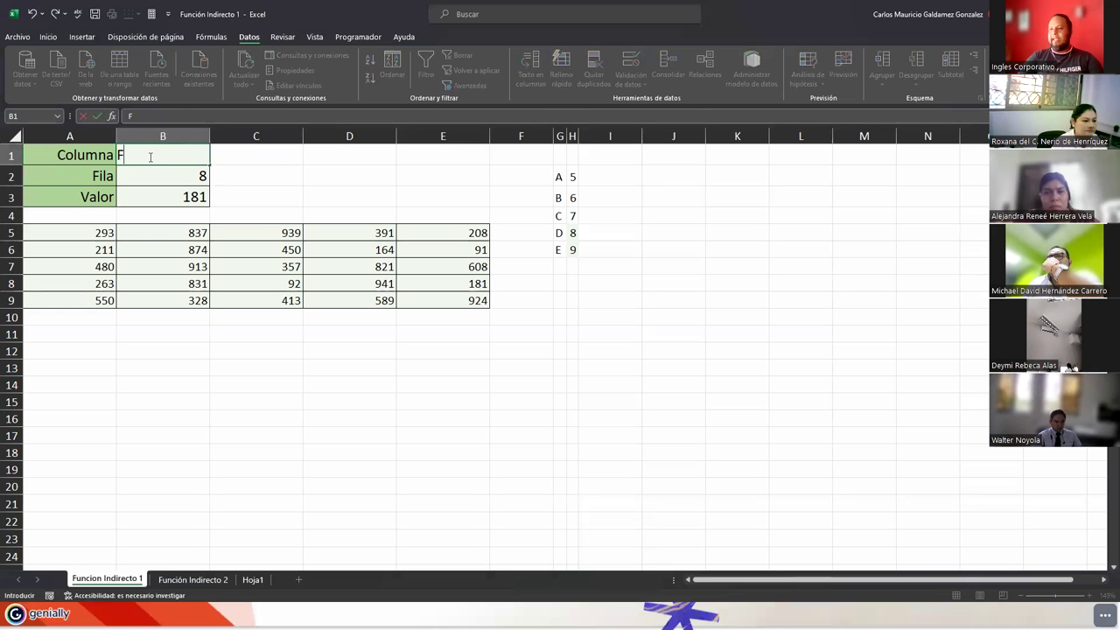
pyautogui.press('Return')
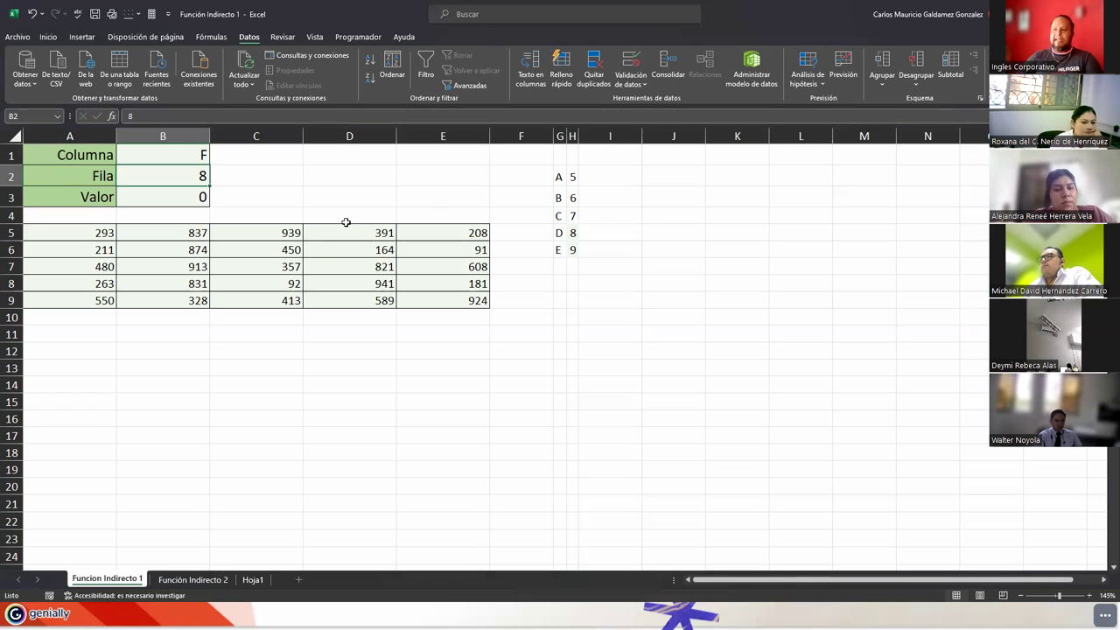
pyautogui.click(172, 196)
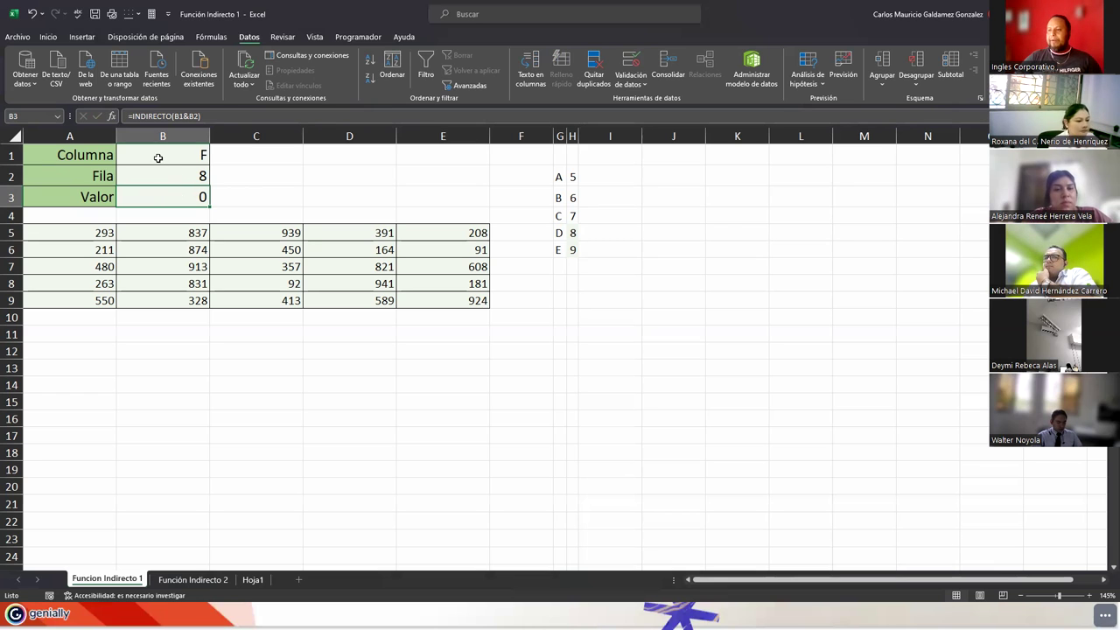
# - Set Columna in B1 to A and Fila in B2 to 9, and compare the result with cell A9
pyautogui.click(159, 158)
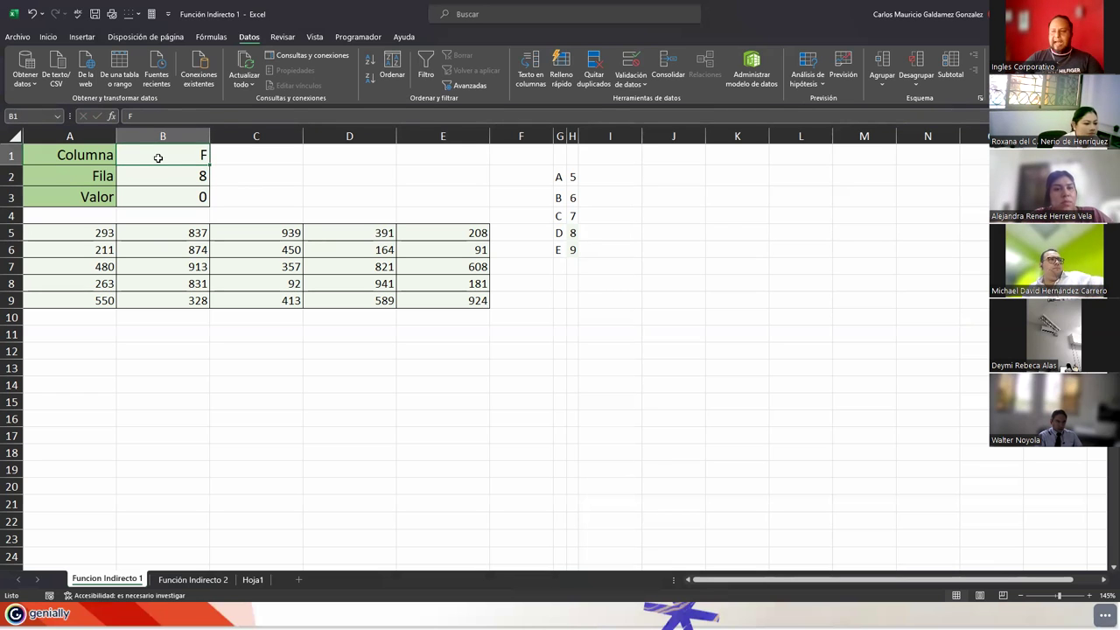
pyautogui.write('A')
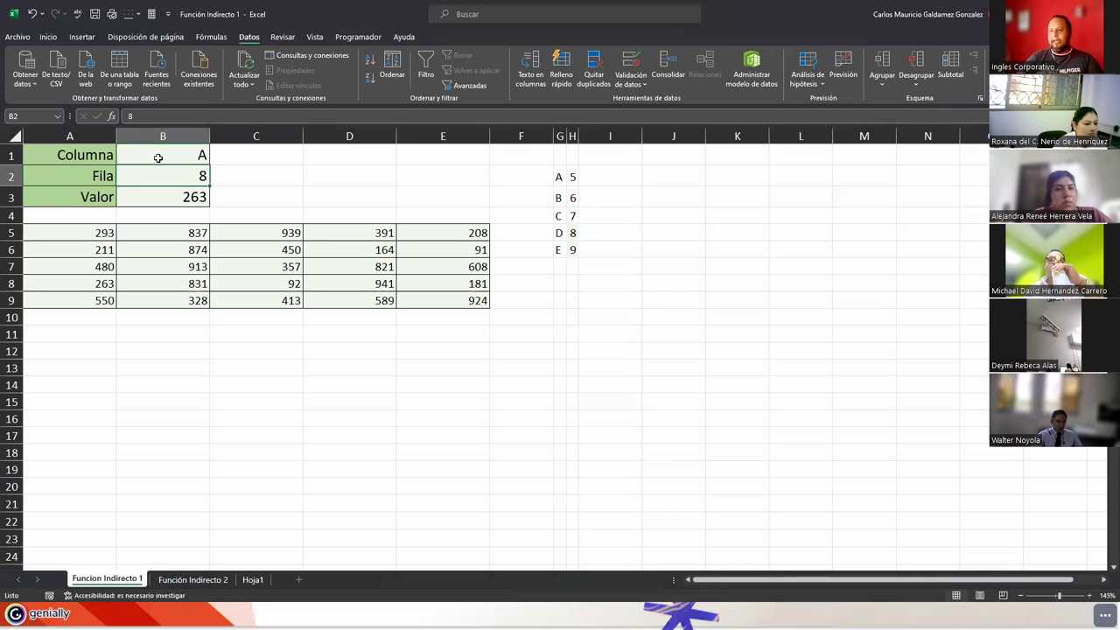
pyautogui.write('9')
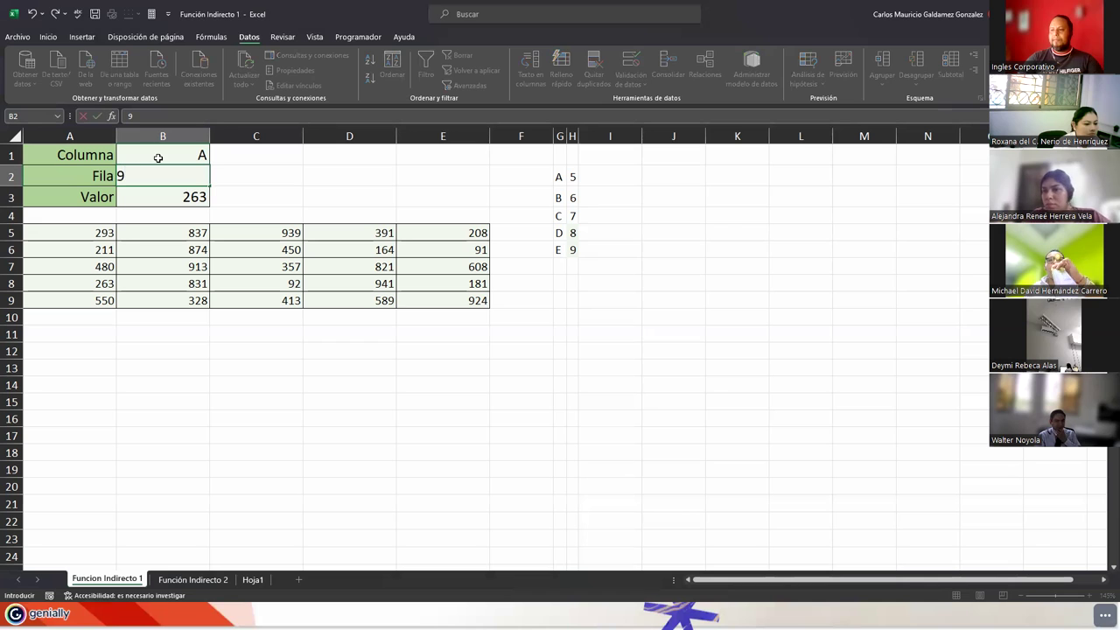
pyautogui.press('Return')
pyautogui.click(80, 300)
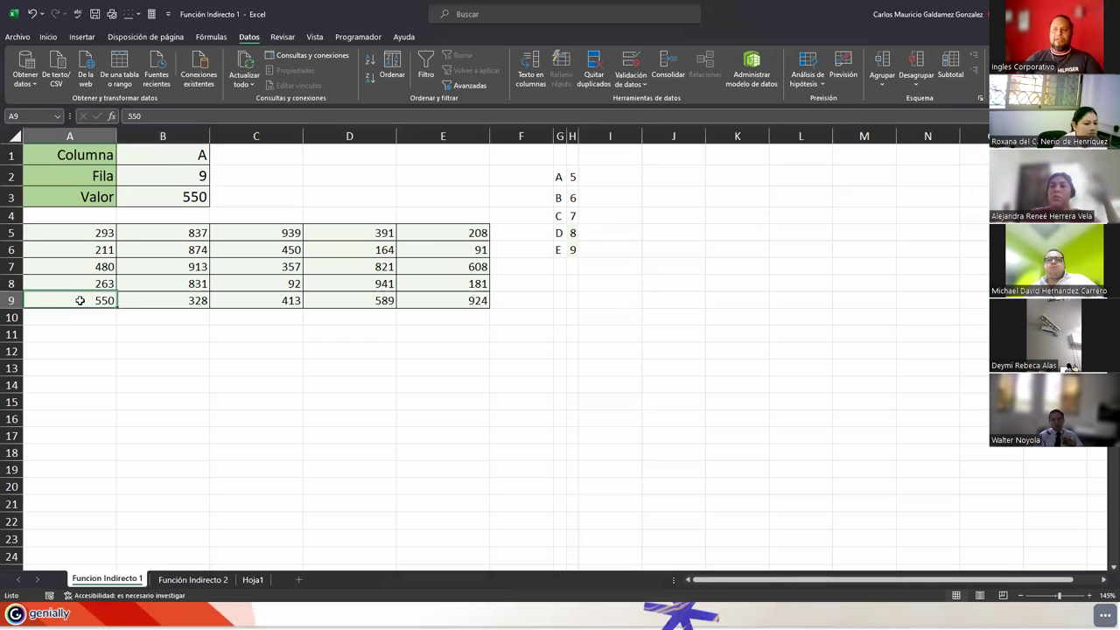
# - Examine the Columna and Fila cells B1:B2 against the list of column letters and row numbers in G2:H6
pyautogui.moveTo(195, 153); pyautogui.dragTo(194, 170)
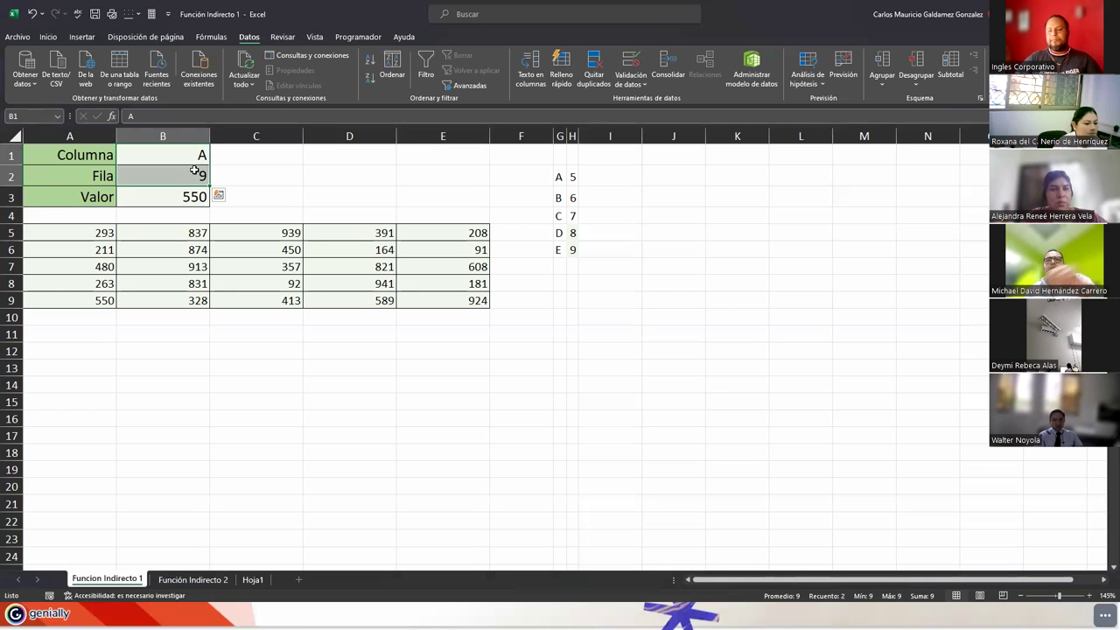
pyautogui.moveTo(557, 176); pyautogui.dragTo(569, 250)
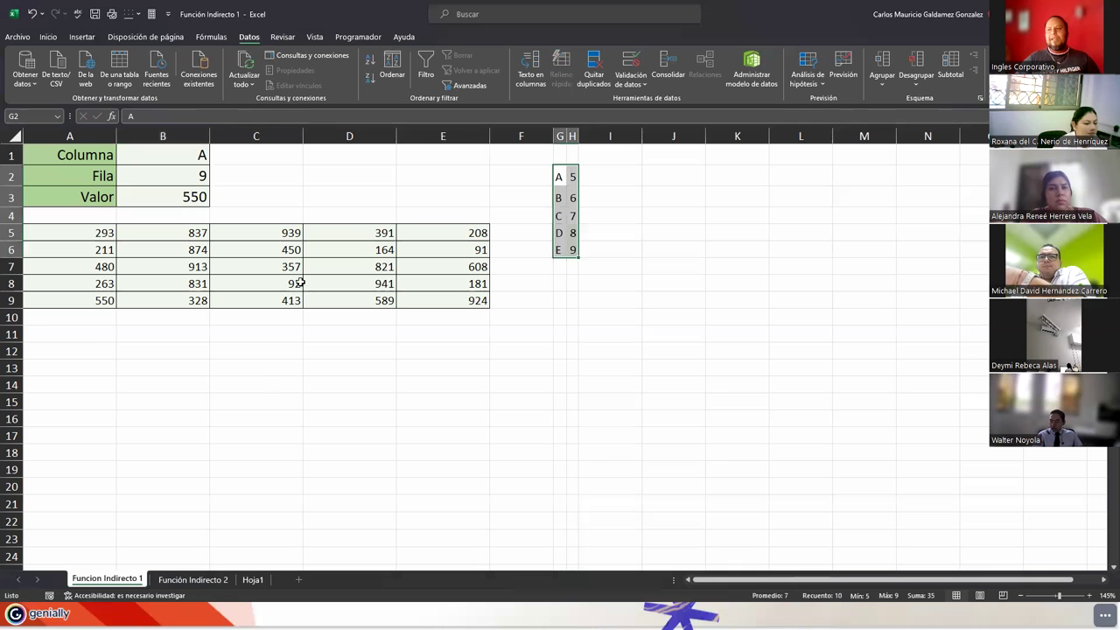
pyautogui.click(247, 169)
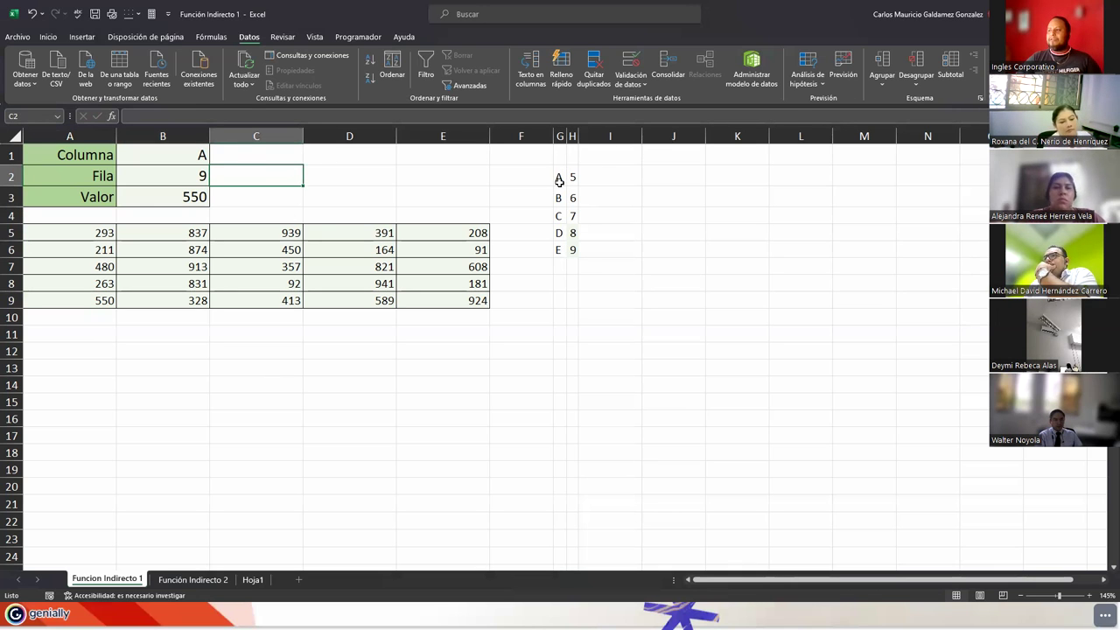
pyautogui.moveTo(559, 179); pyautogui.dragTo(572, 253)
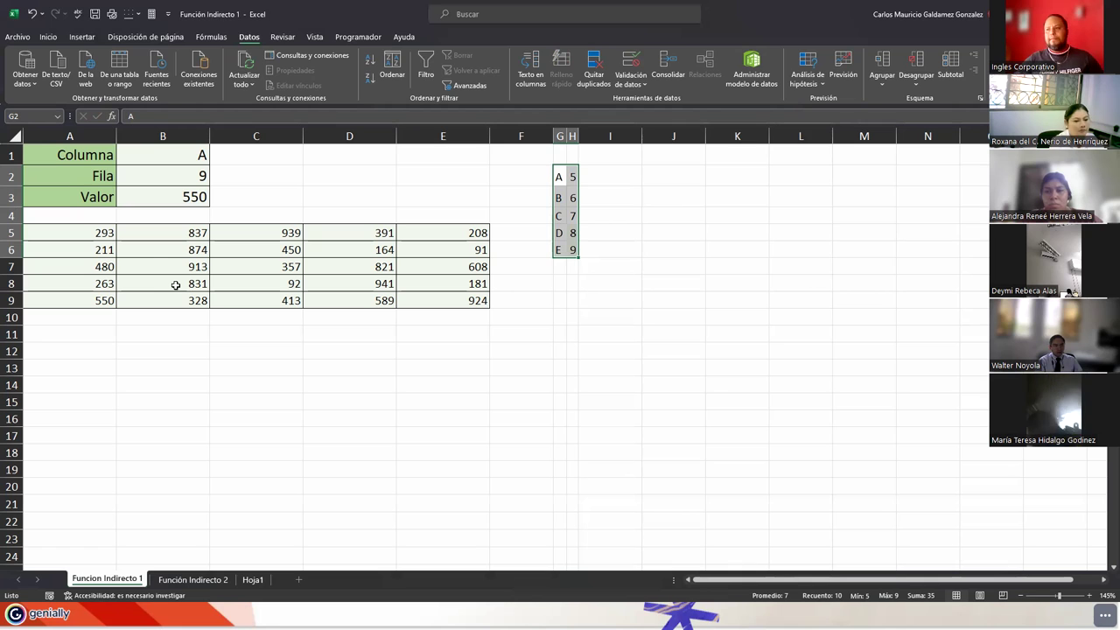
pyautogui.click(180, 151)
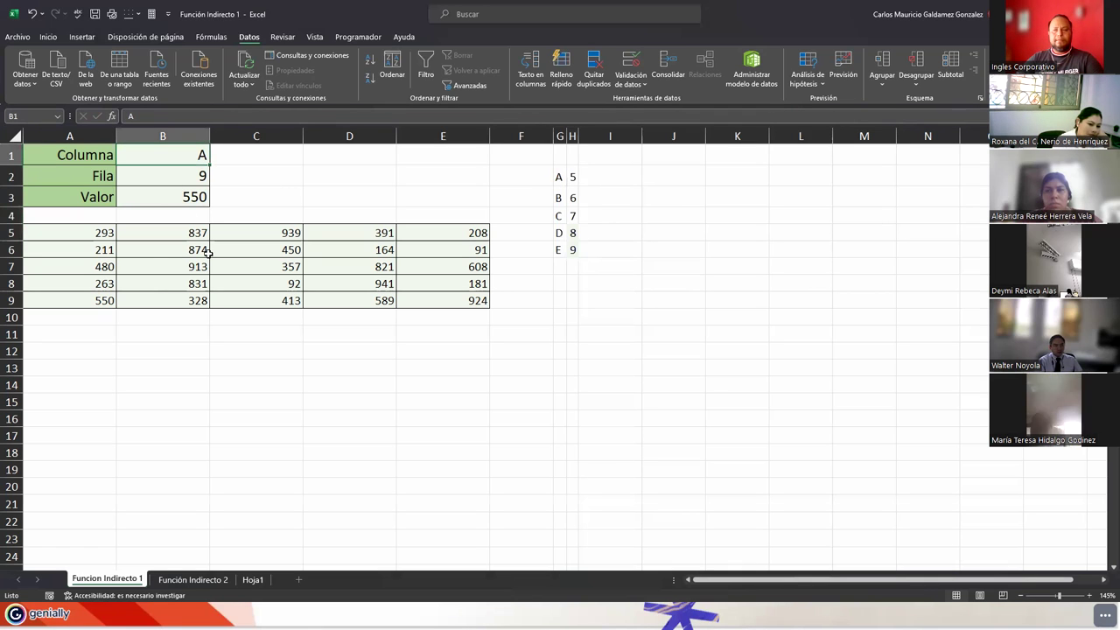
# - Try replacing the B1 reference in the Valor formula with an unquoted D, giving =INDIRECTO(D&B2)
pyautogui.click(181, 194)
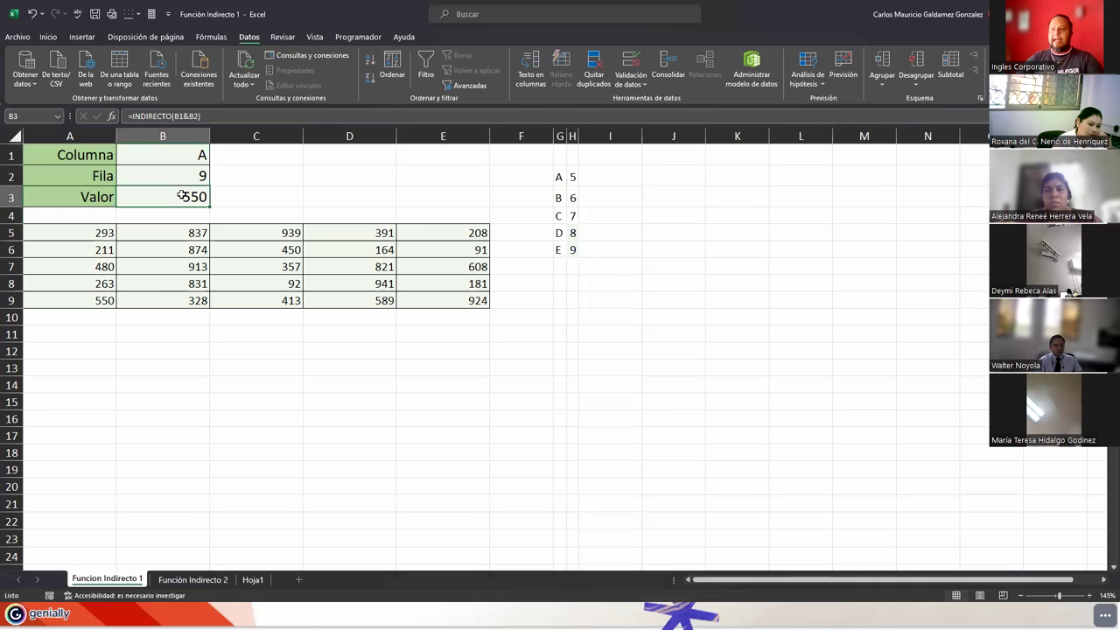
pyautogui.click(174, 115)
pyautogui.doubleClick(176, 116)
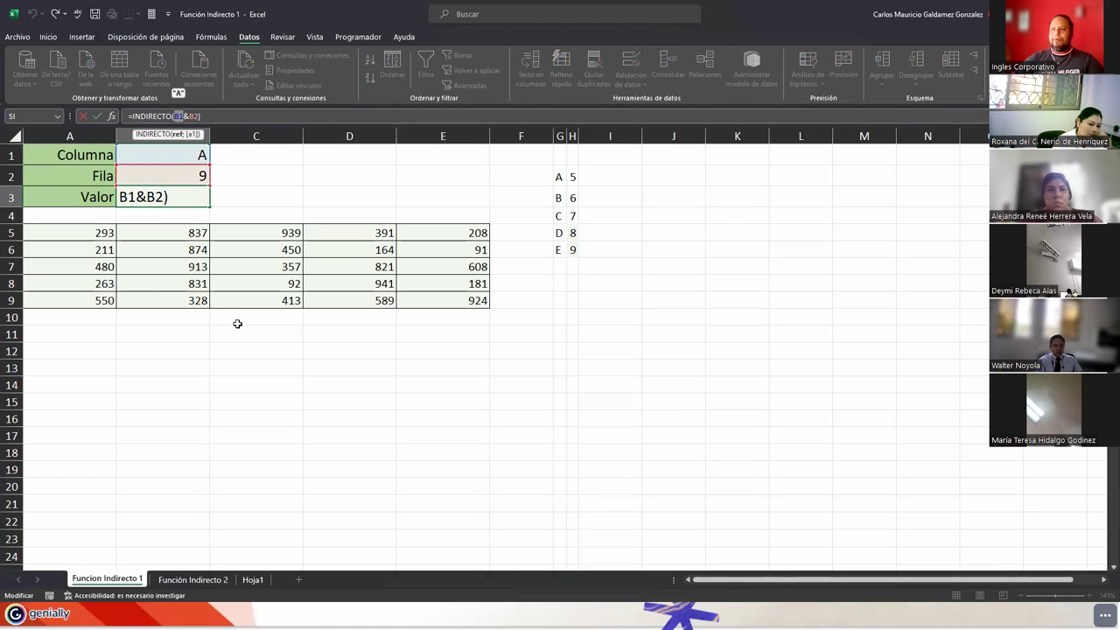
pyautogui.write('D')
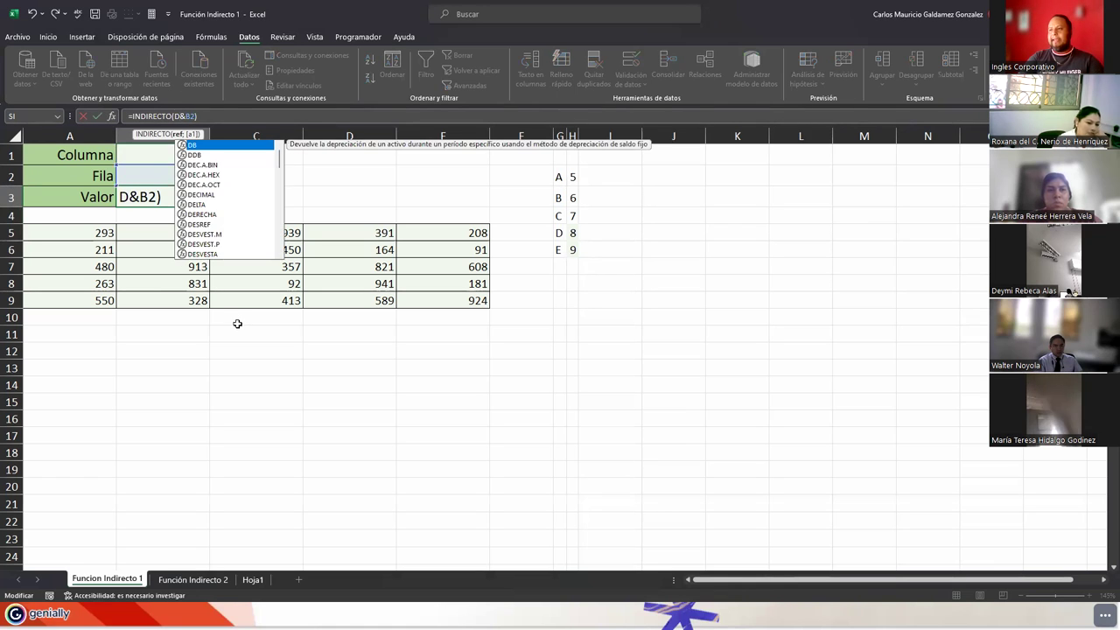
pyautogui.press('Return')
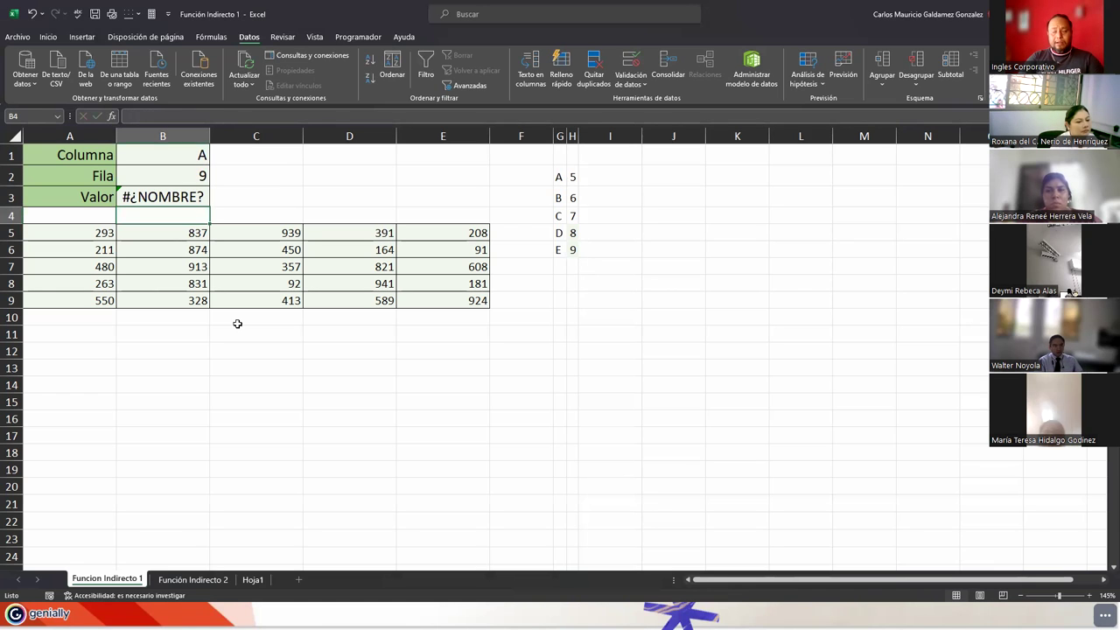
# - Enclose the D in quotation marks in the Valor formula in B3, giving =INDIRECTO("D"&B2)
pyautogui.press('Up')
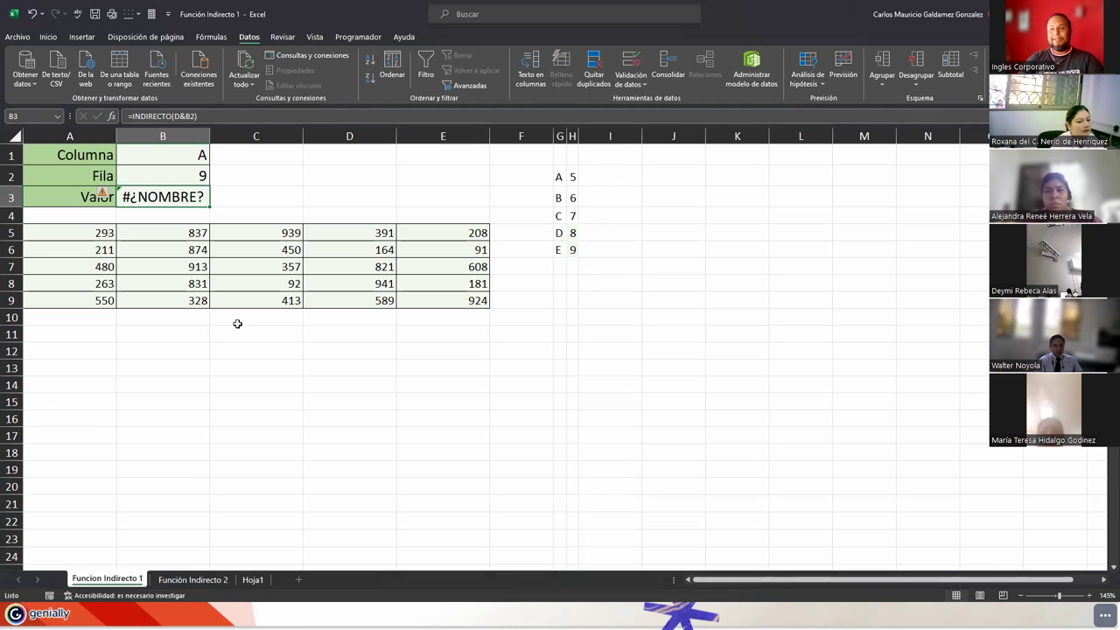
pyautogui.press('F2')
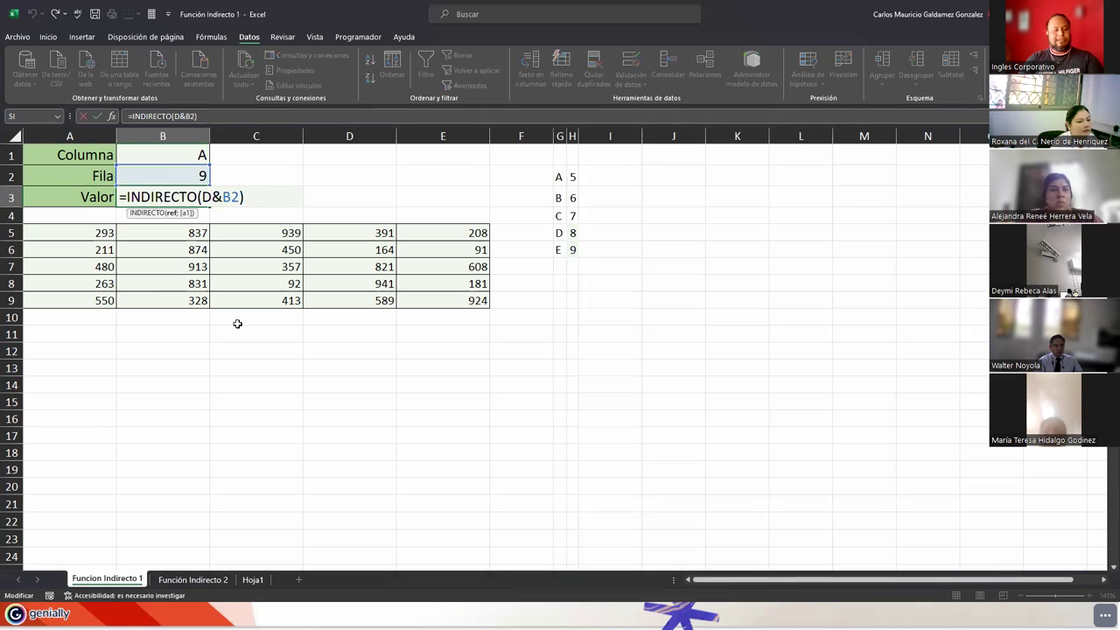
pyautogui.write('#')
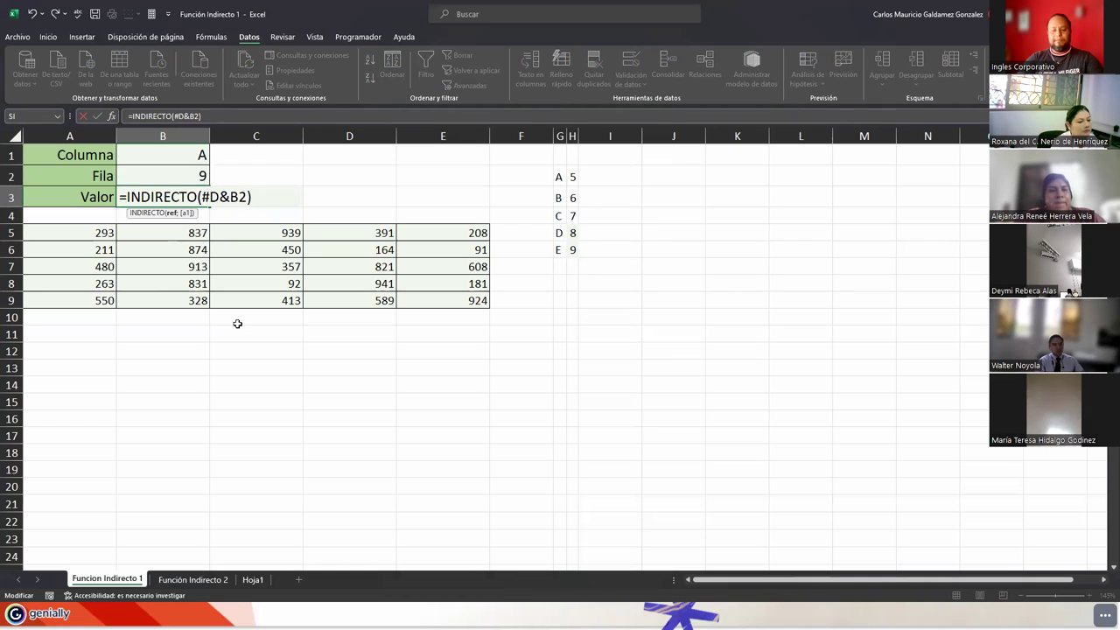
pyautogui.press('BackSpace')
pyautogui.write('"')
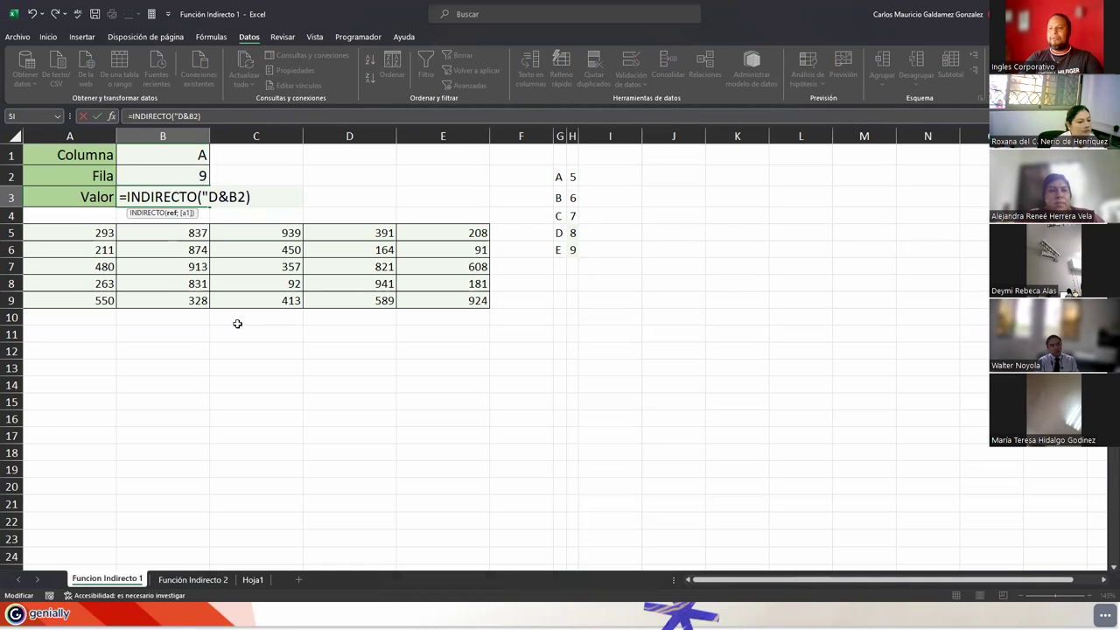
pyautogui.press('Right')
pyautogui.write('"')
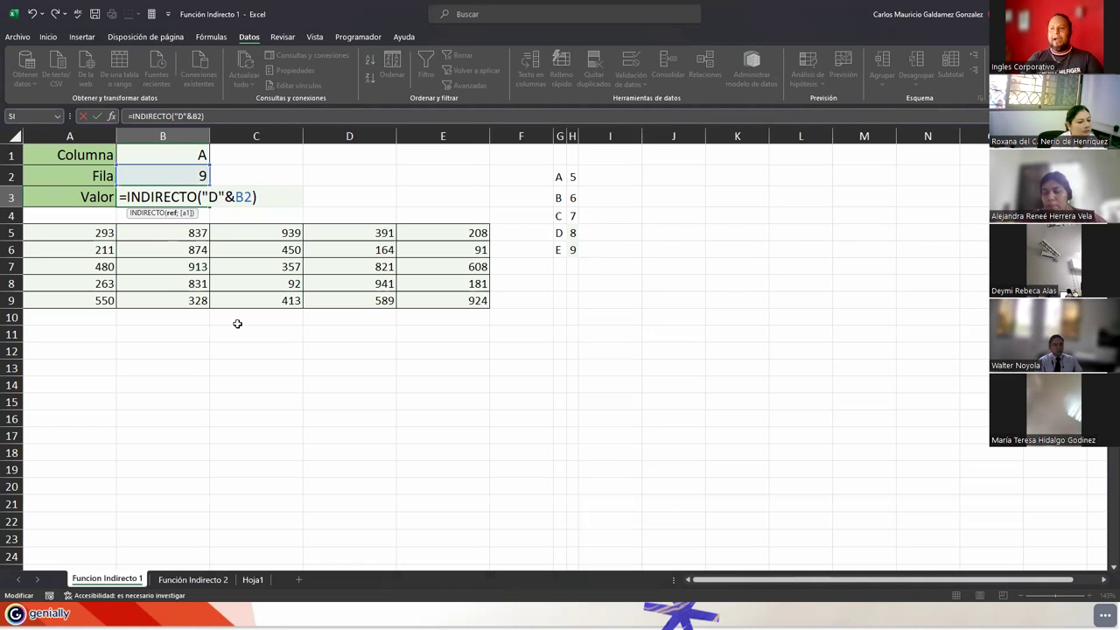
pyautogui.hotkey('ctrl', 'Return')
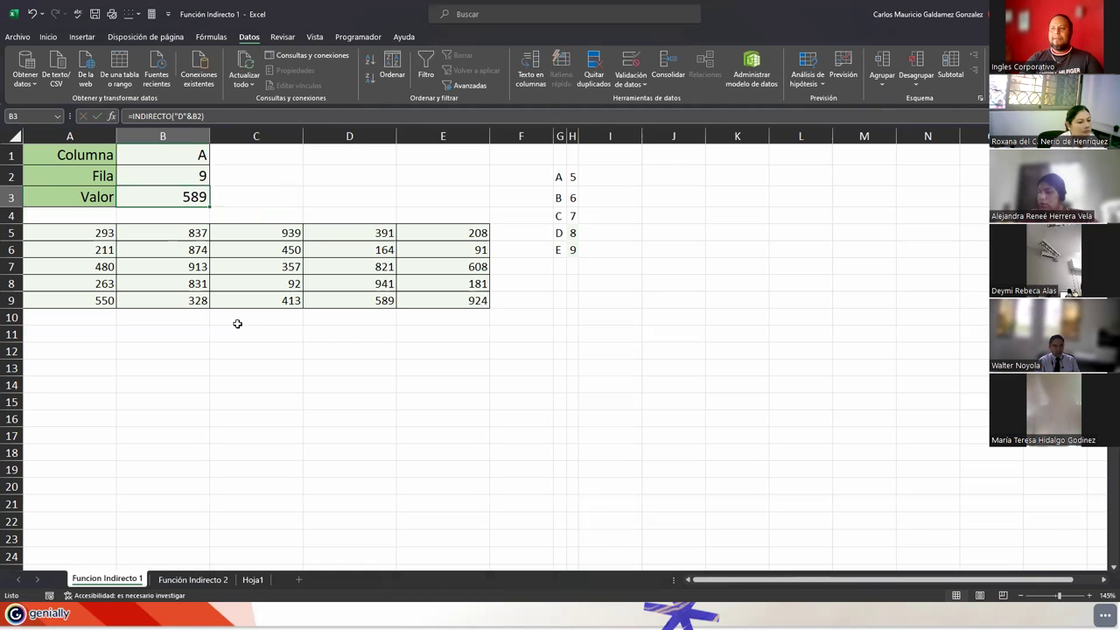
# - Test D and E as the Columna value in B1, and compare the B3 formula with the table's column D
pyautogui.click(174, 157)
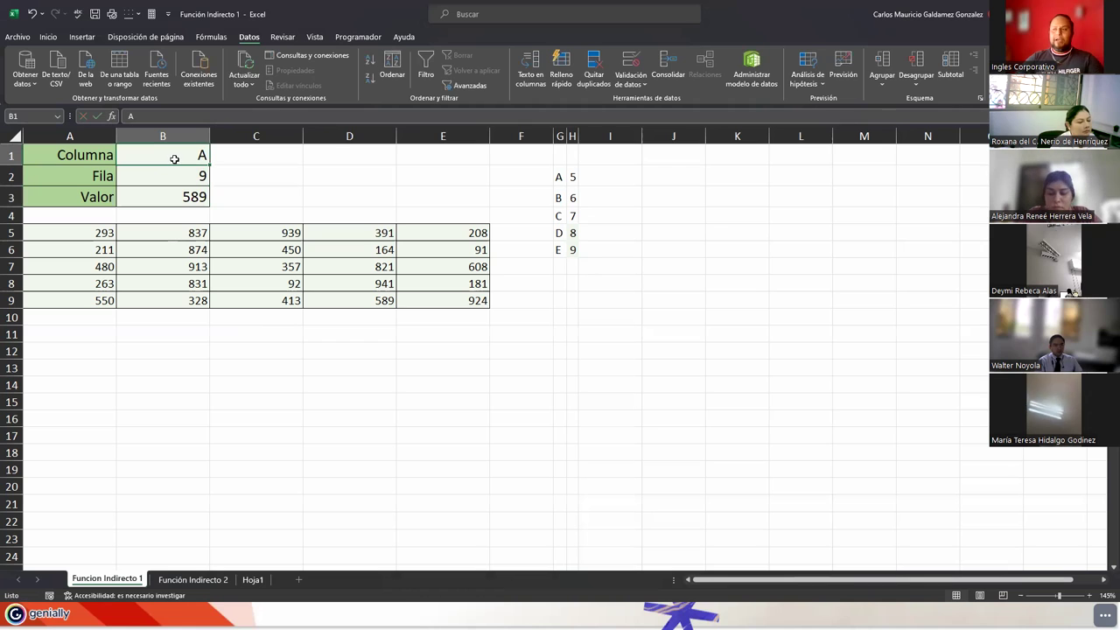
pyautogui.write('D')
pyautogui.press('Return')
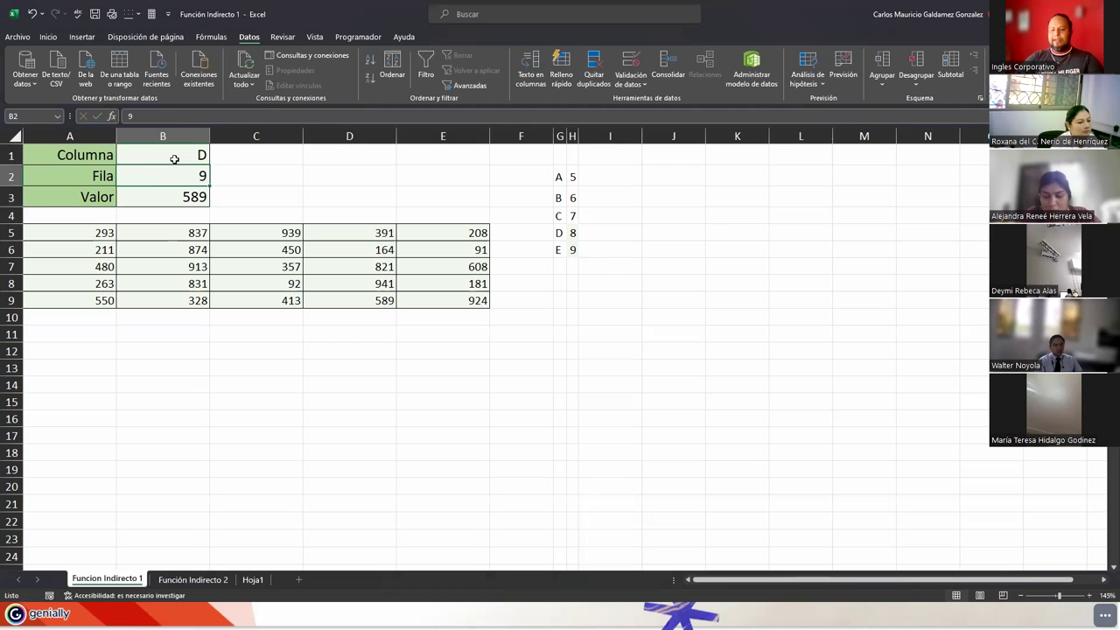
pyautogui.click(174, 159)
pyautogui.write('E')
pyautogui.press('Return')
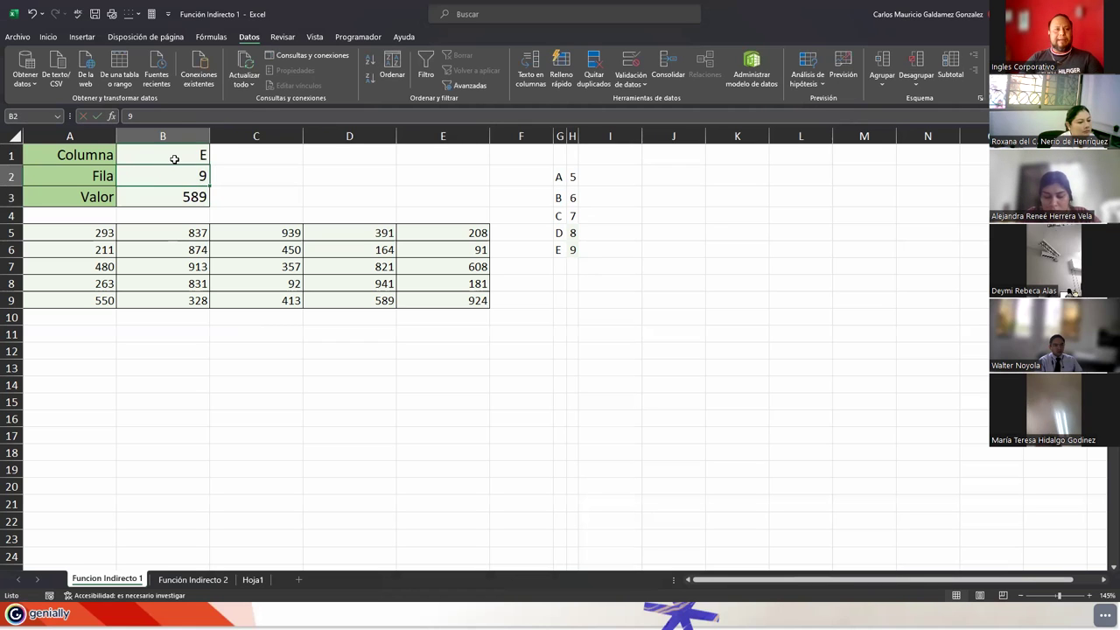
pyautogui.click(201, 201)
pyautogui.click(187, 115)
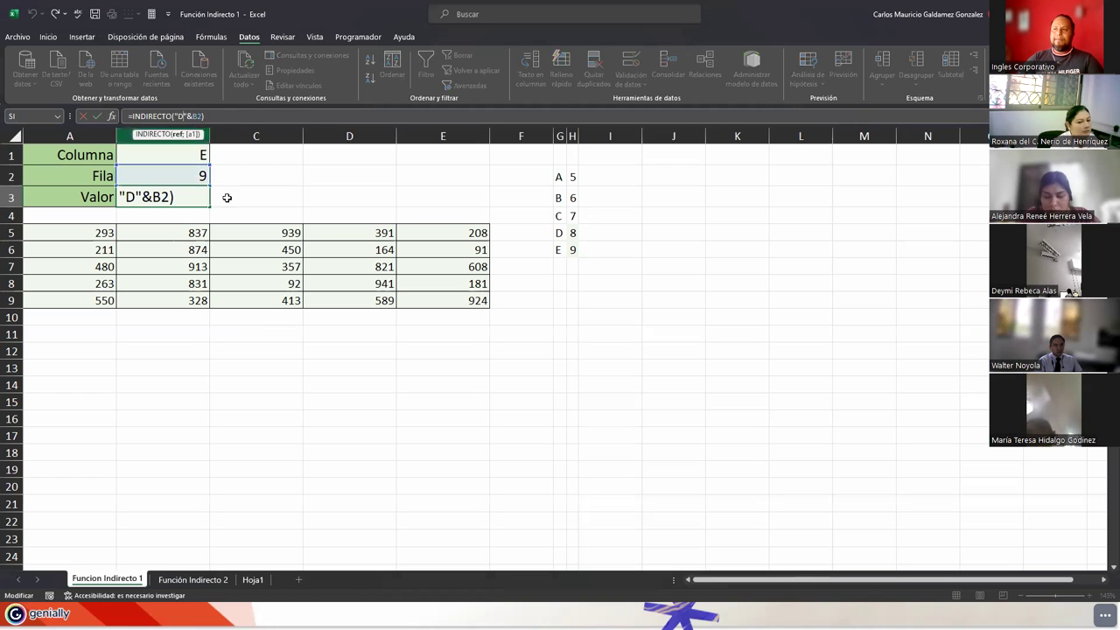
pyautogui.moveTo(348, 229); pyautogui.dragTo(354, 307)
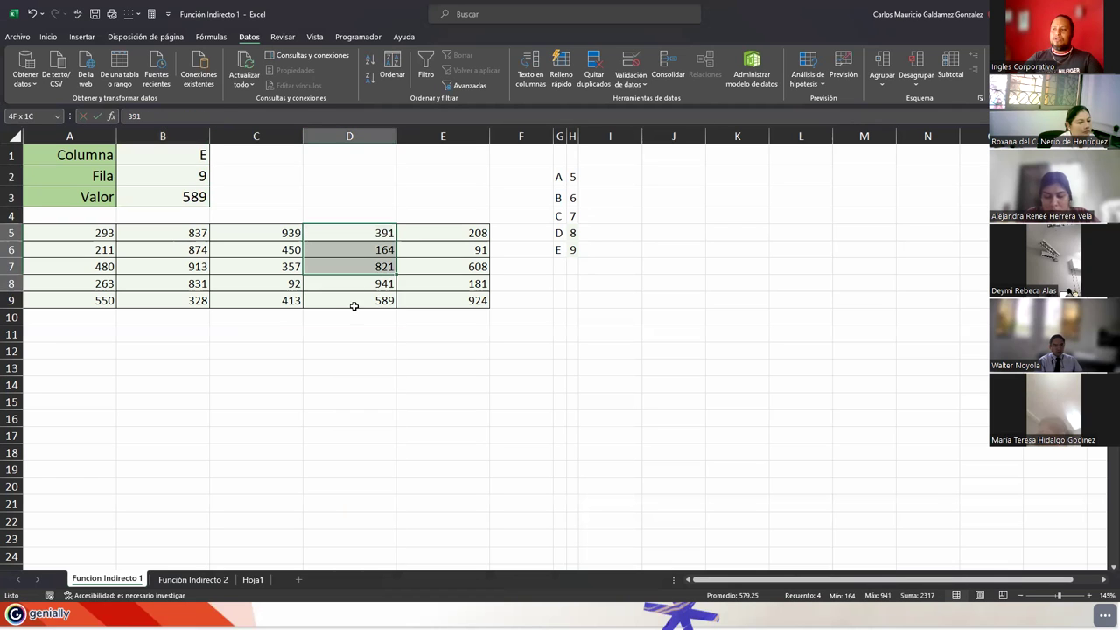
# - Set Fila in B2 to 5 and compare the result with D5:D9 and the list in G2:H6
pyautogui.click(192, 181)
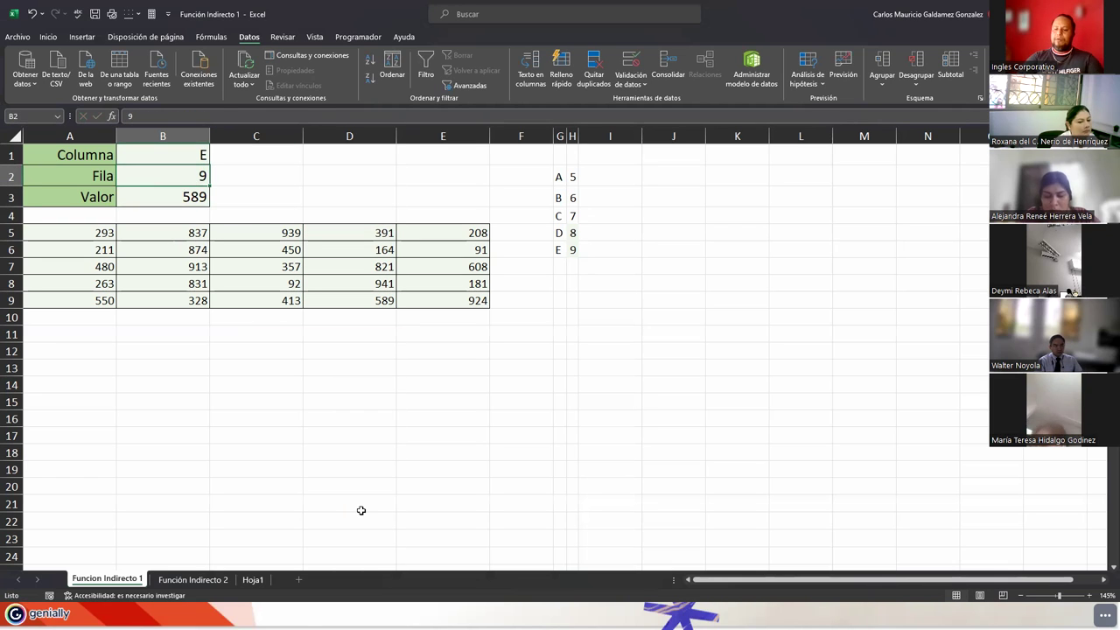
pyautogui.write('5')
pyautogui.press('Return')
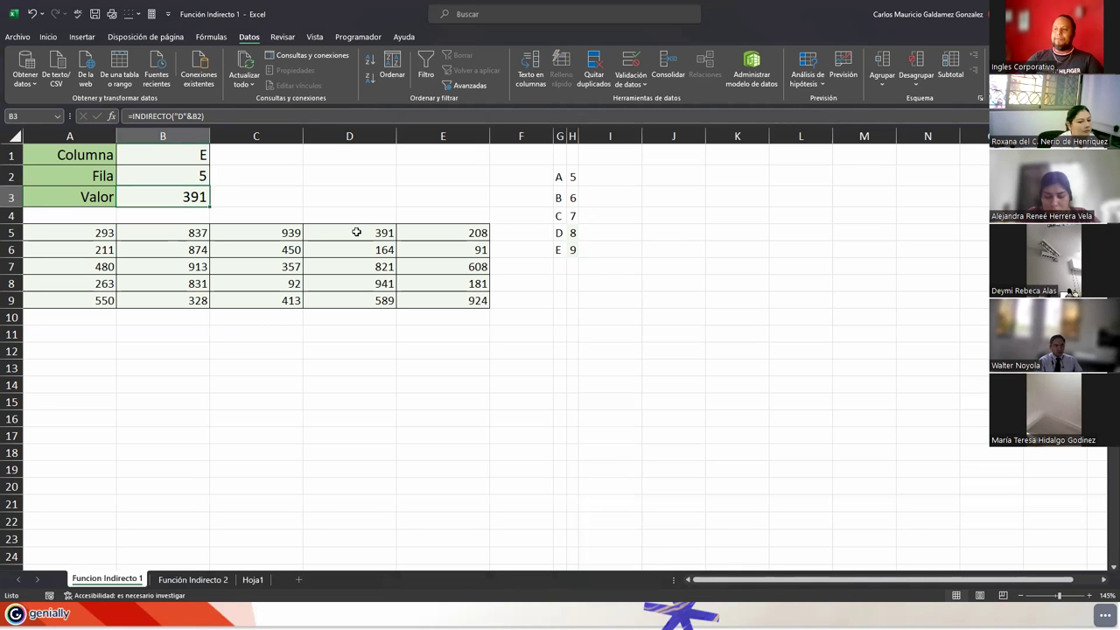
pyautogui.moveTo(357, 231); pyautogui.dragTo(369, 301)
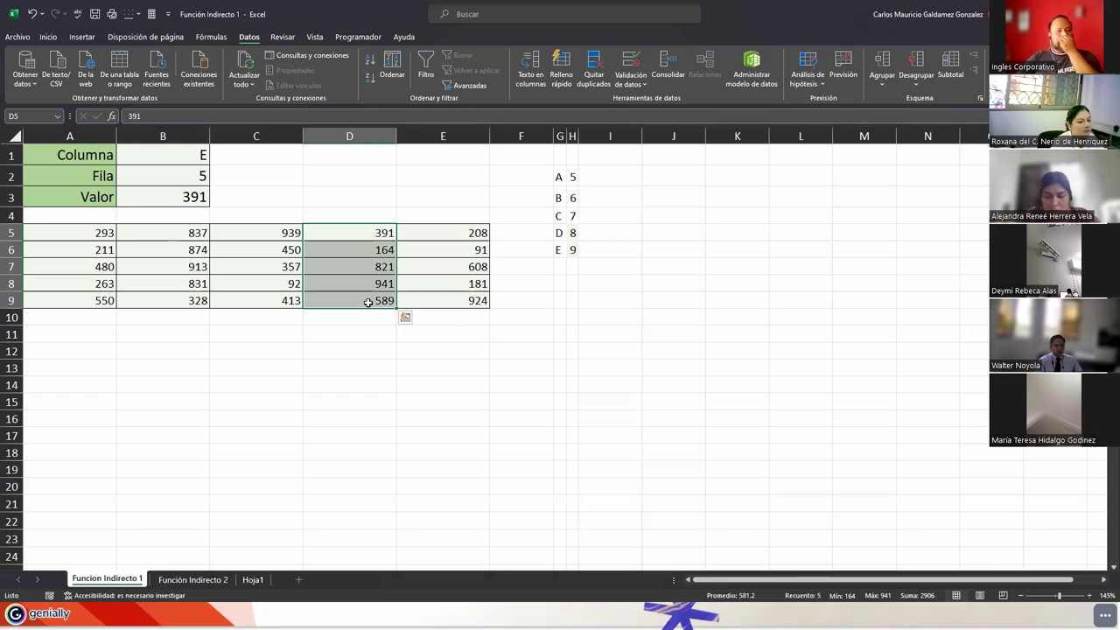
pyautogui.moveTo(559, 179); pyautogui.dragTo(570, 254)
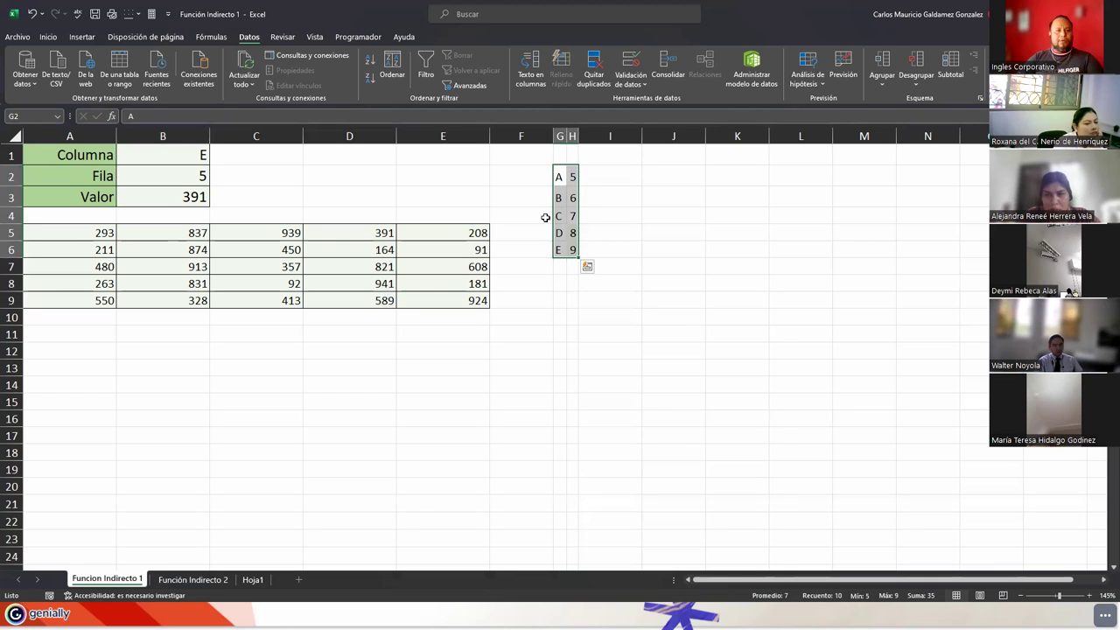
pyautogui.click(162, 155)
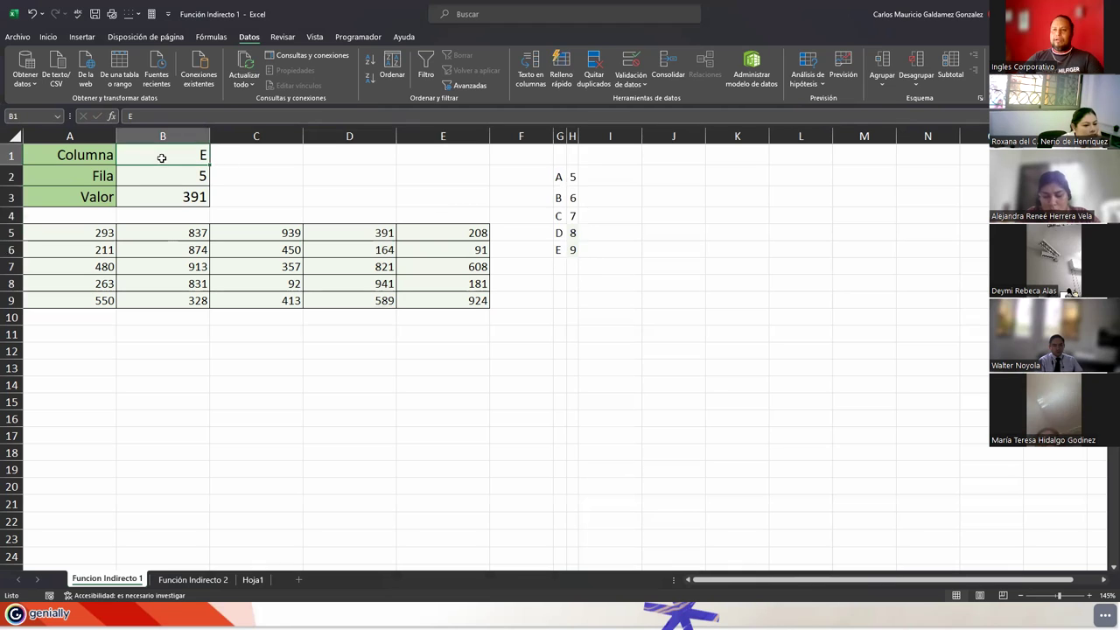
# - Replace the quoted "D" in the Valor formula with a reference to B1, giving =INDIRECTO(B1&B2)
pyautogui.click(139, 199)
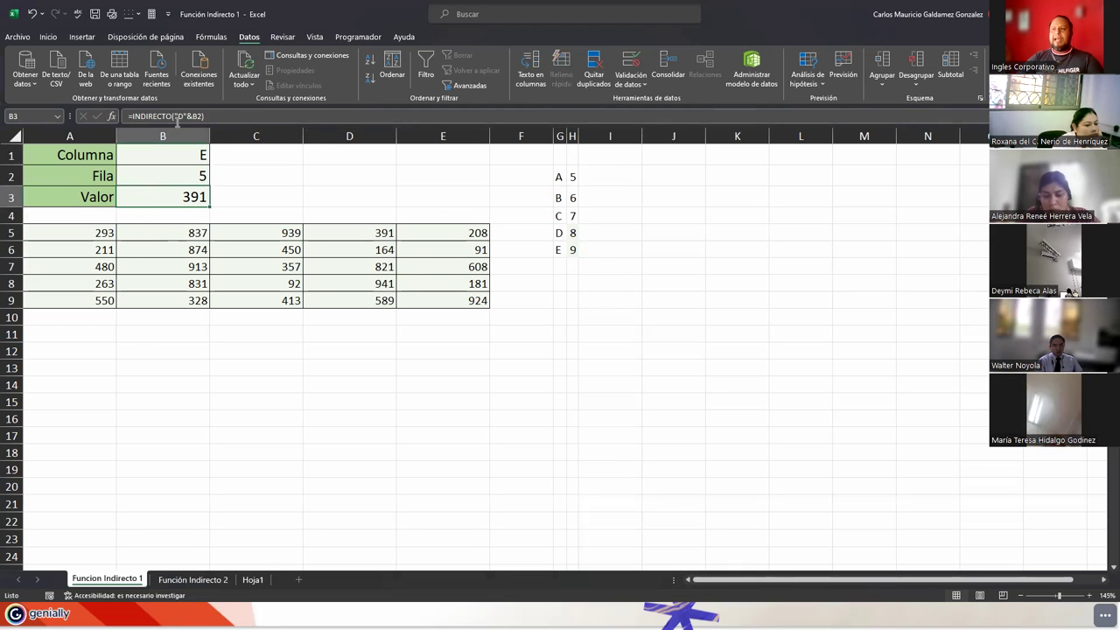
pyautogui.click(179, 116)
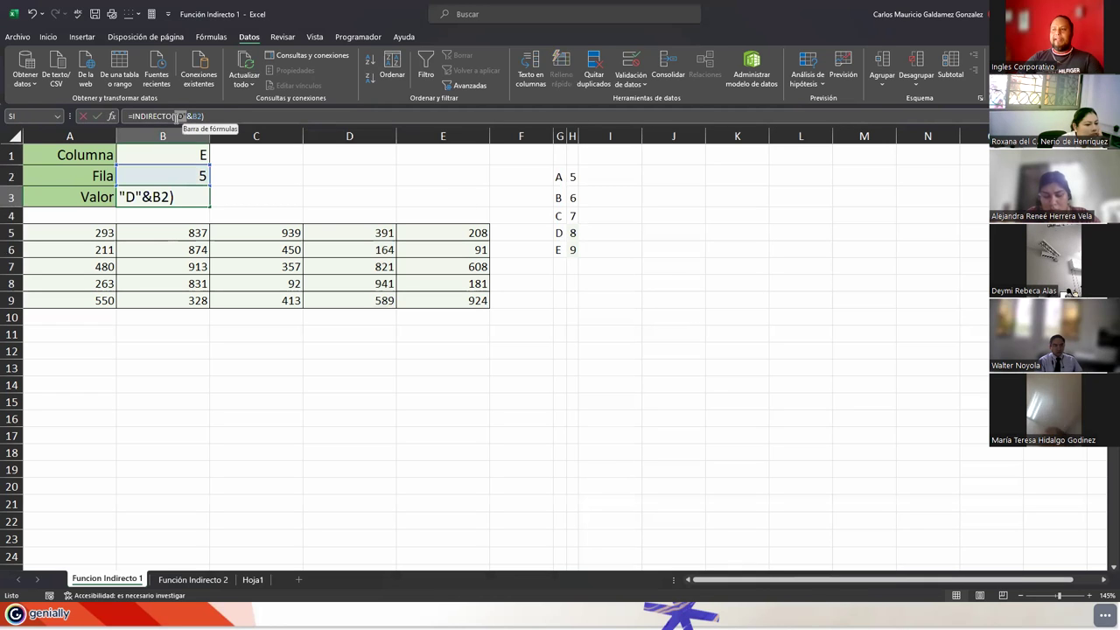
pyautogui.press('Delete')
pyautogui.press('Delete')
pyautogui.press('Delete')
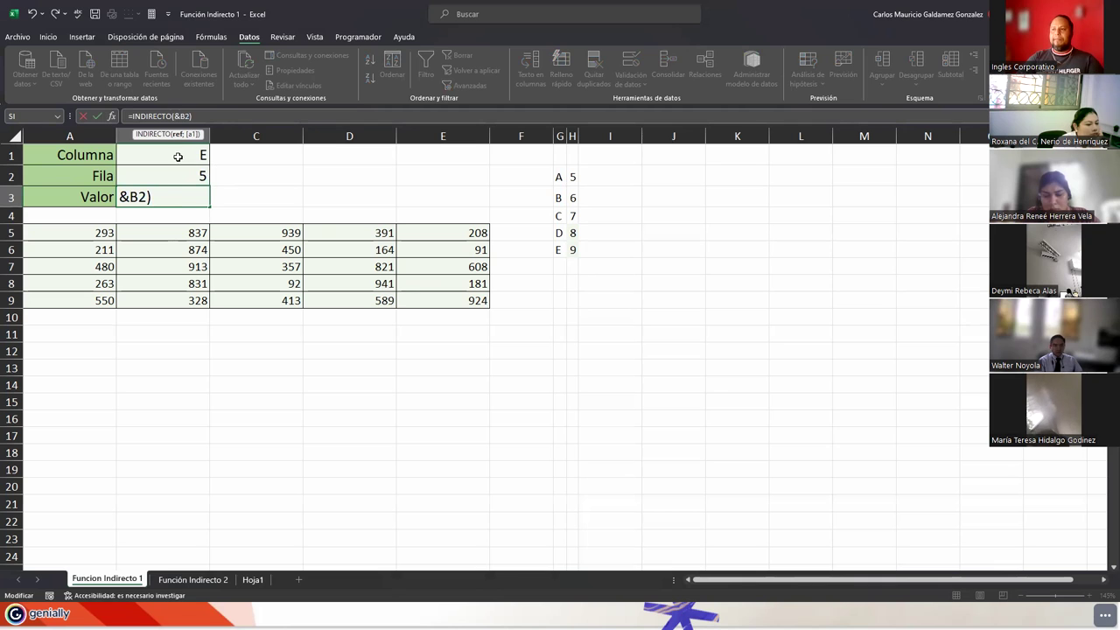
pyautogui.click(178, 156)
pyautogui.hotkey('ctrl', 'Return')
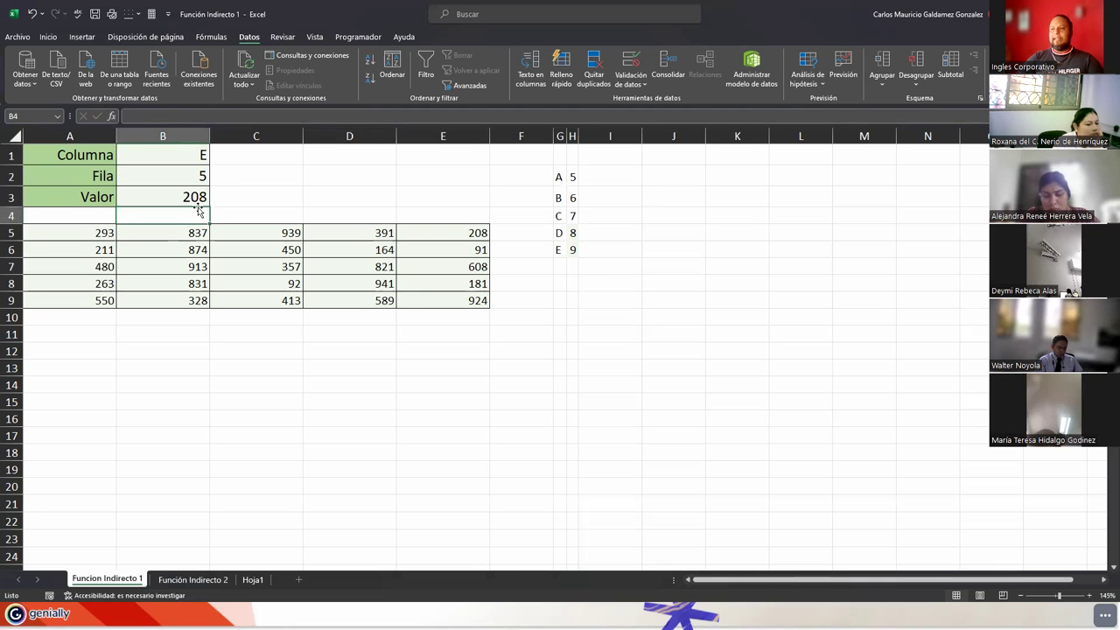
# - Clear the Columna and Fila values in B1:B2
pyautogui.moveTo(166, 155); pyautogui.dragTo(170, 175)
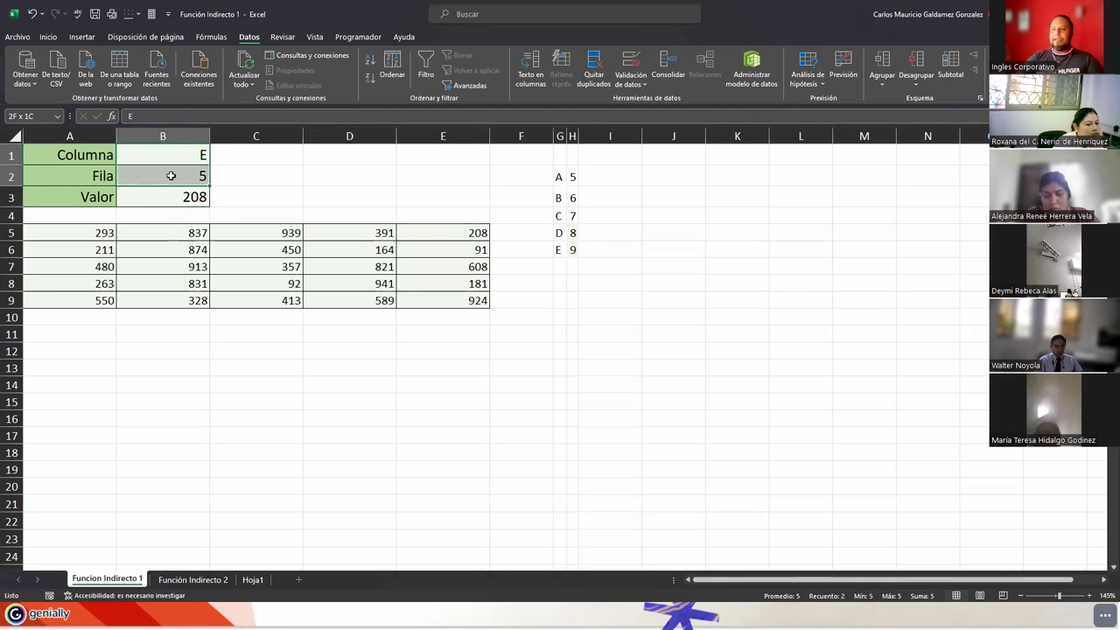
pyautogui.press('Delete')
pyautogui.click(173, 155)
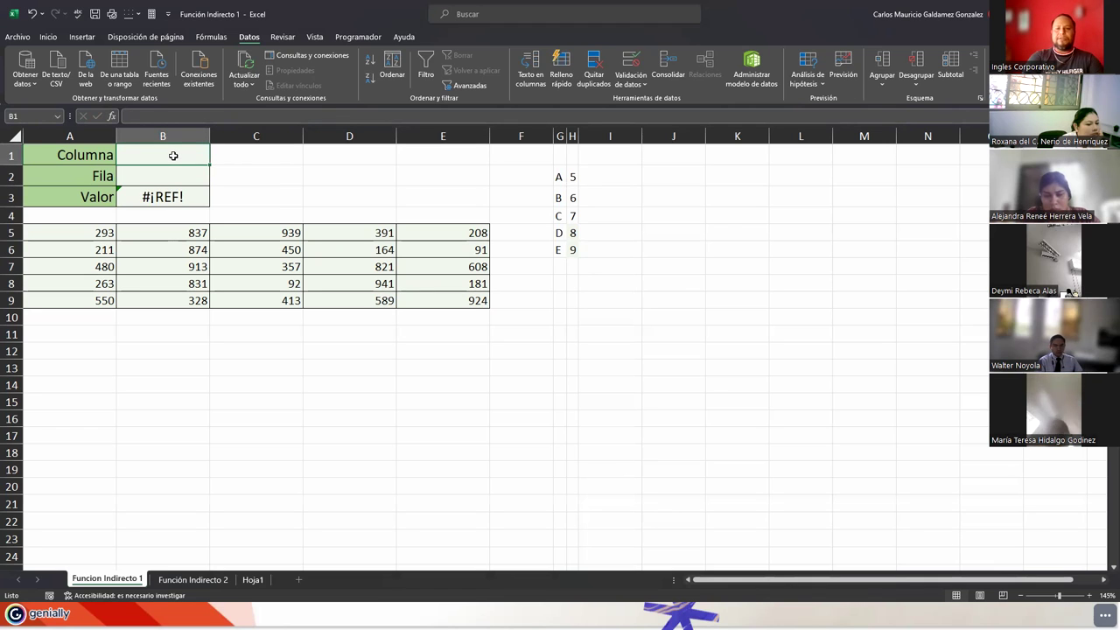
pyautogui.write('=')
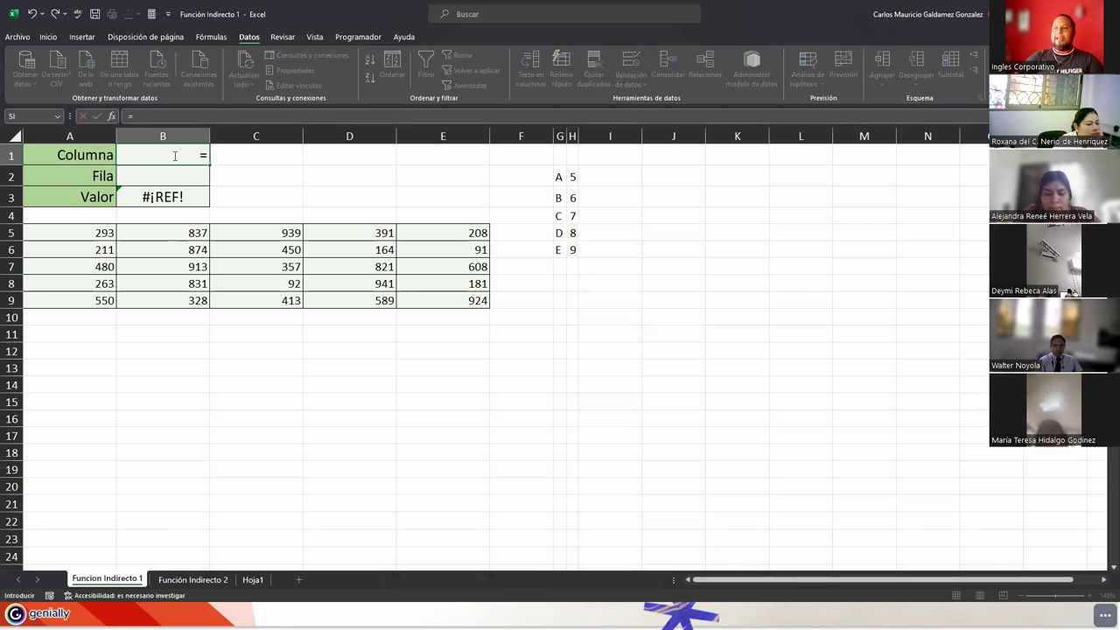
pyautogui.press('Escape')
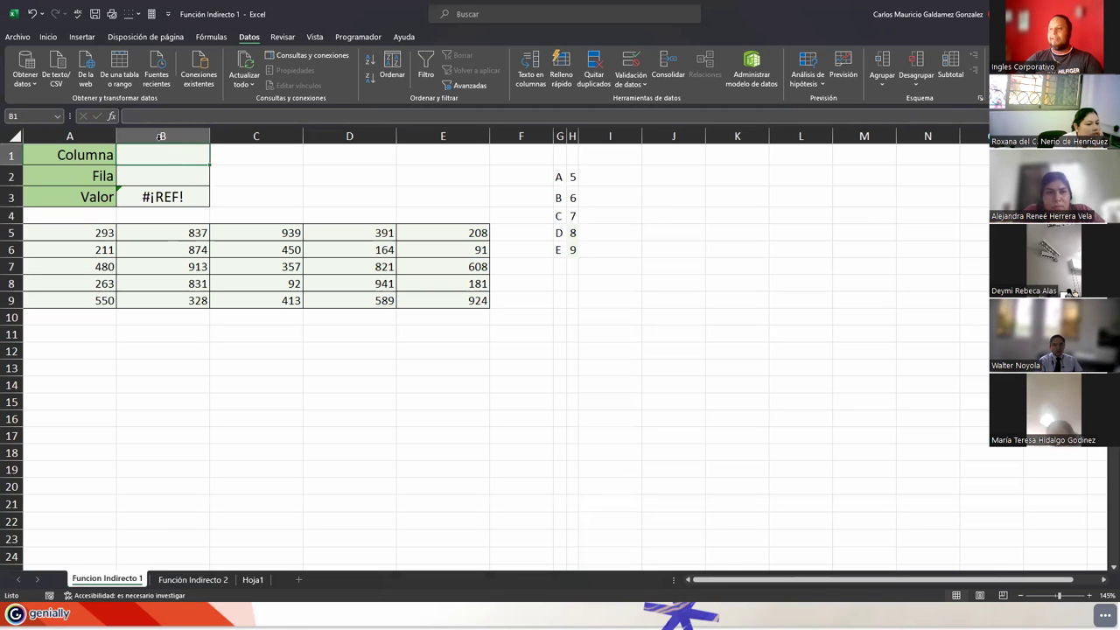
# - Add a Lista data validation to the Columna cell B1 with the column letters in $G$2:$G$6 as its source
pyautogui.click(626, 65)
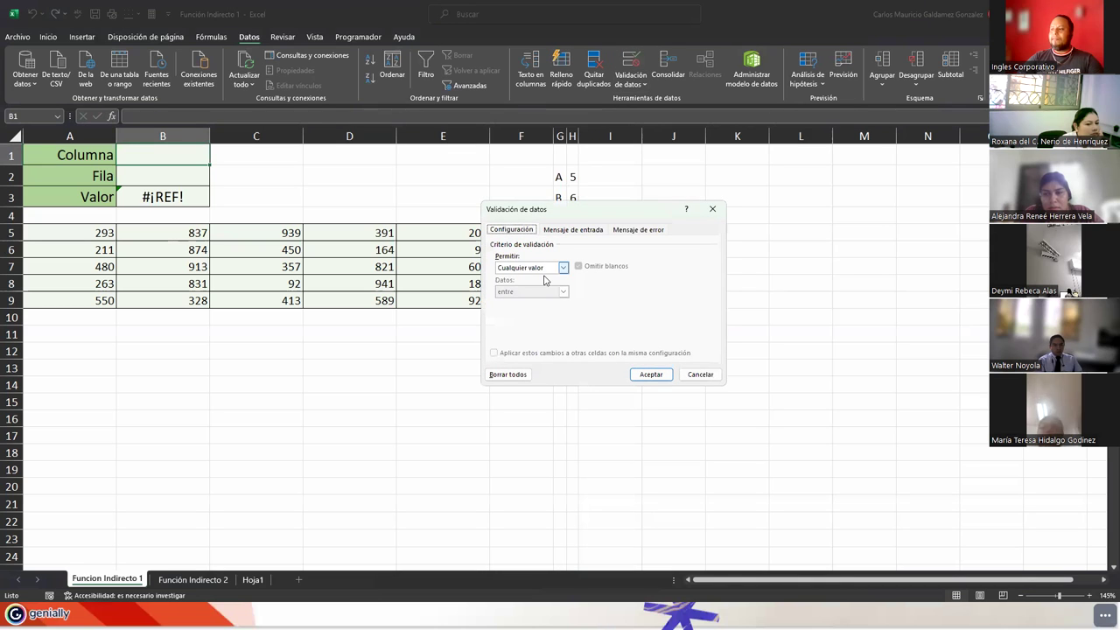
pyautogui.click(549, 268)
pyautogui.click(545, 301)
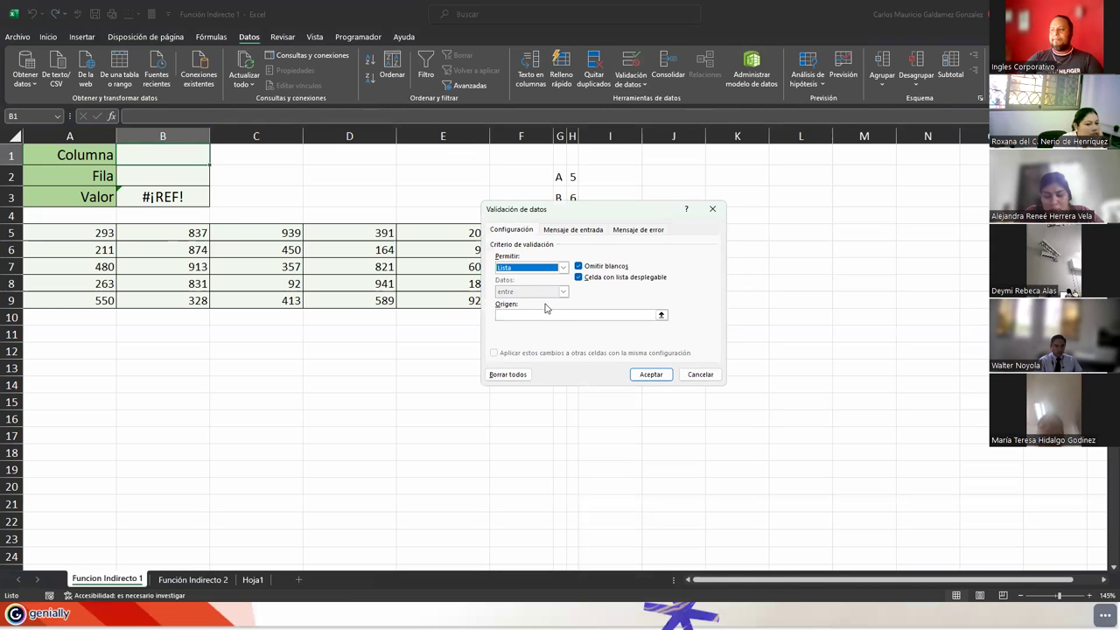
pyautogui.click(661, 315)
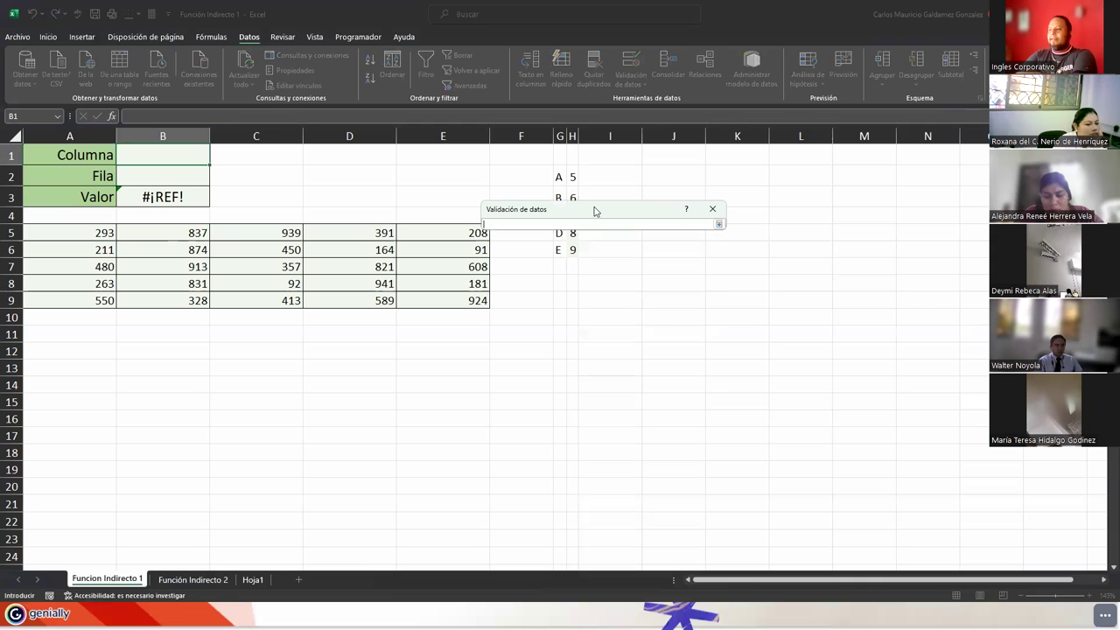
pyautogui.moveTo(605, 210); pyautogui.dragTo(746, 179)
pyautogui.click(560, 177)
pyautogui.moveTo(560, 210); pyautogui.dragTo(561, 247)
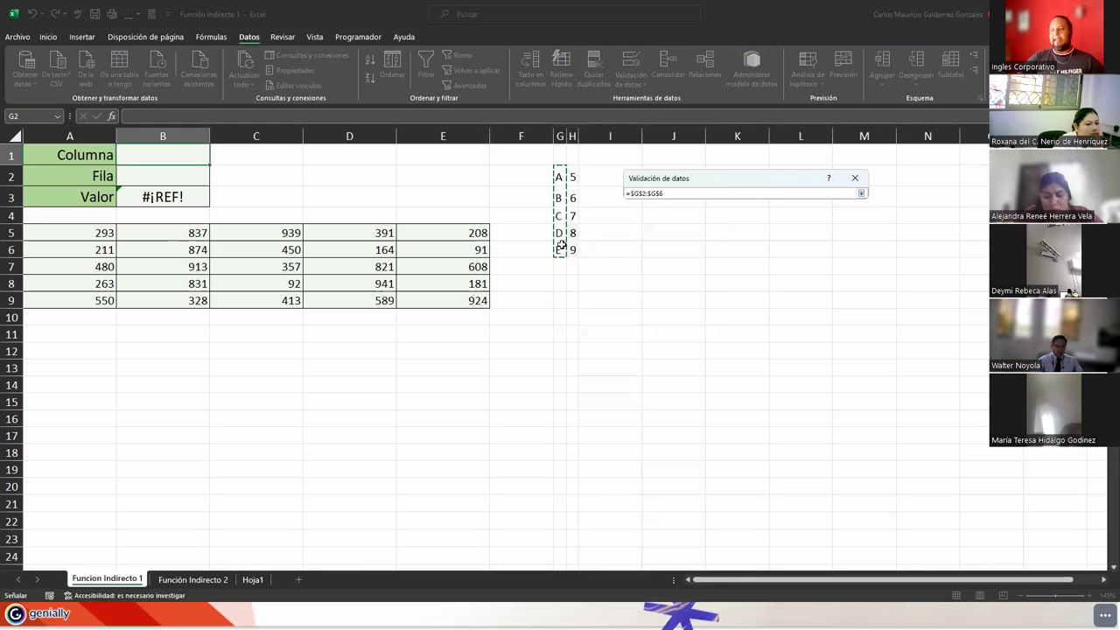
pyautogui.click(861, 193)
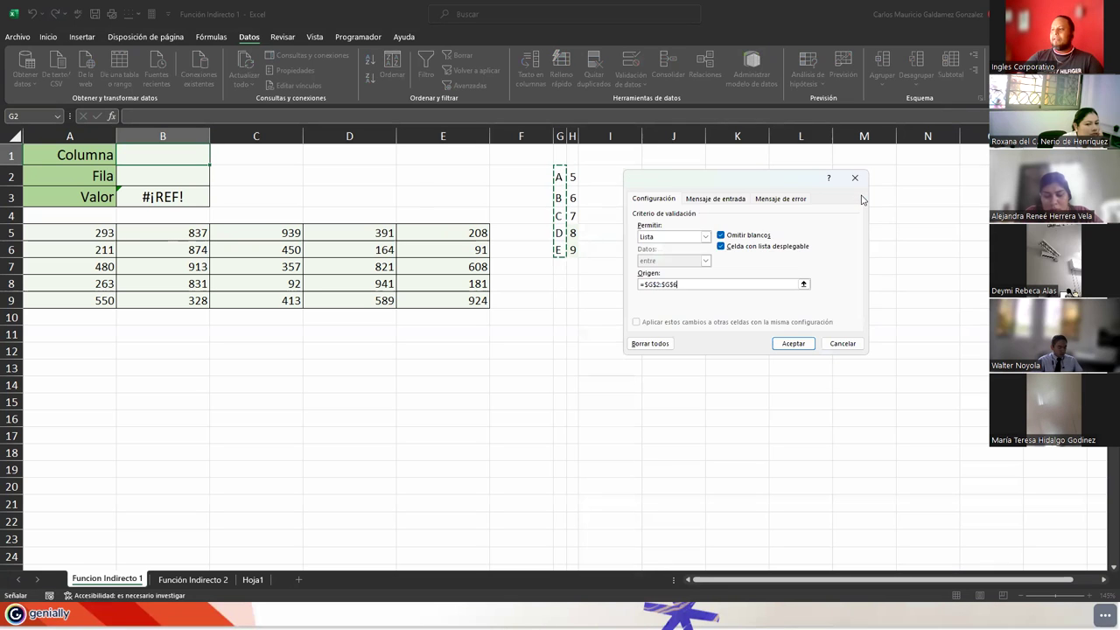
pyautogui.click(791, 343)
# - Add a Lista data validation to the Fila cell B2 with the row numbers in $H$2:$H$6 as its source
pyautogui.click(178, 180)
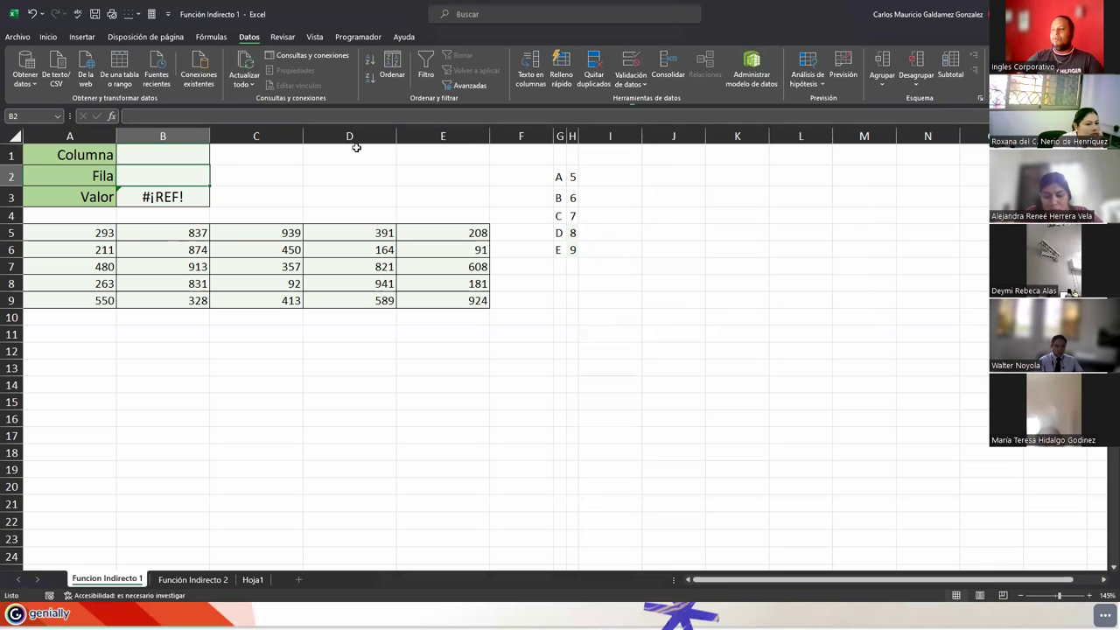
pyautogui.click(632, 63)
pyautogui.click(705, 236)
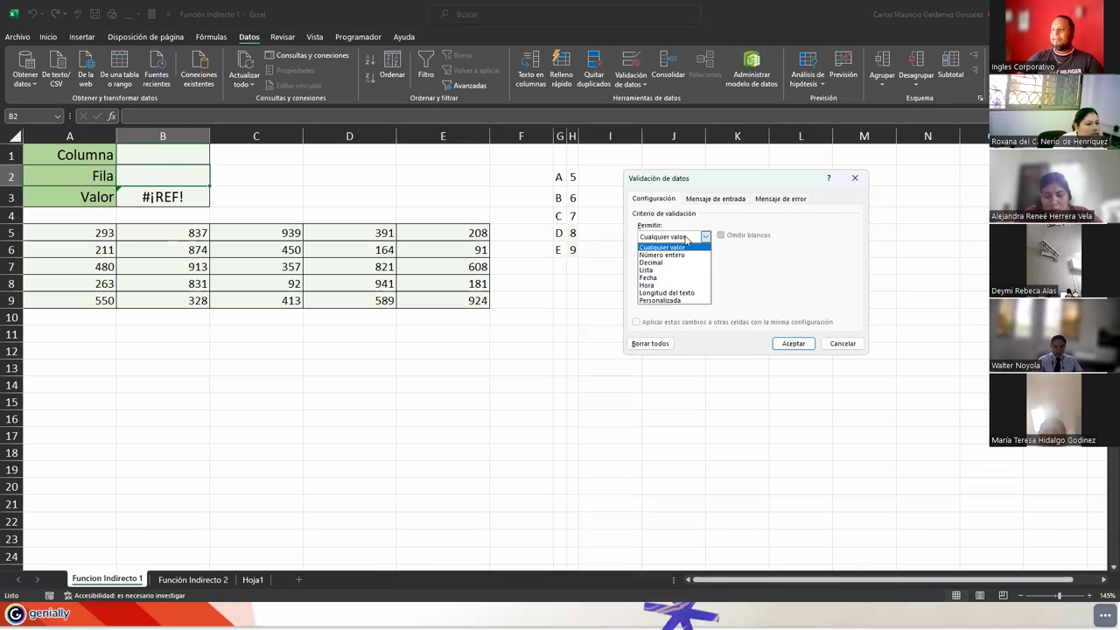
pyautogui.click(659, 274)
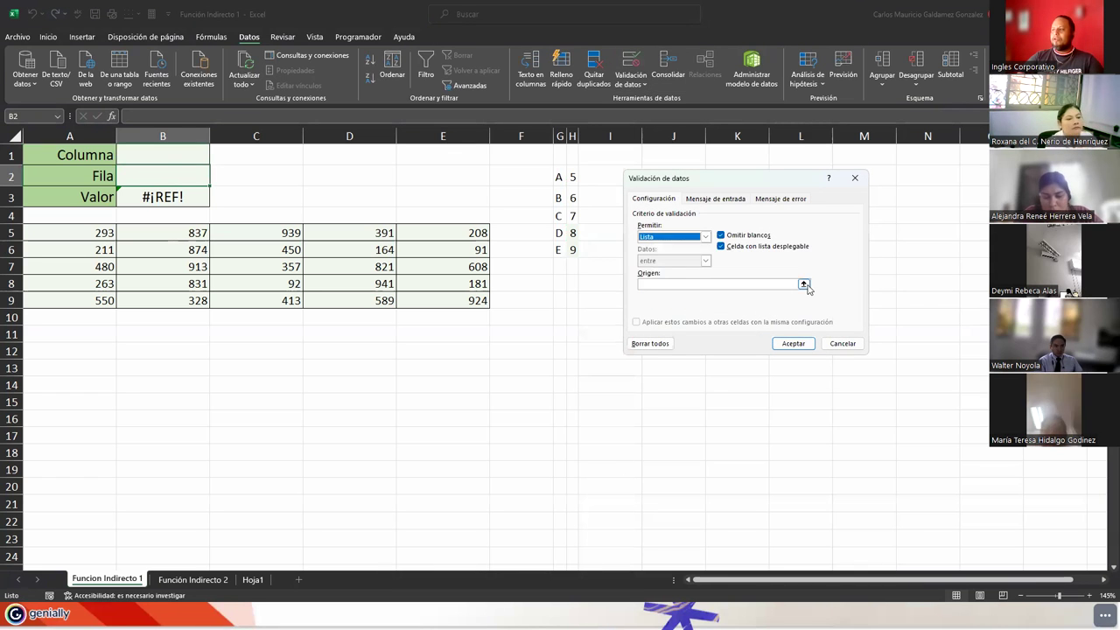
pyautogui.click(806, 286)
pyautogui.moveTo(575, 179); pyautogui.dragTo(573, 250)
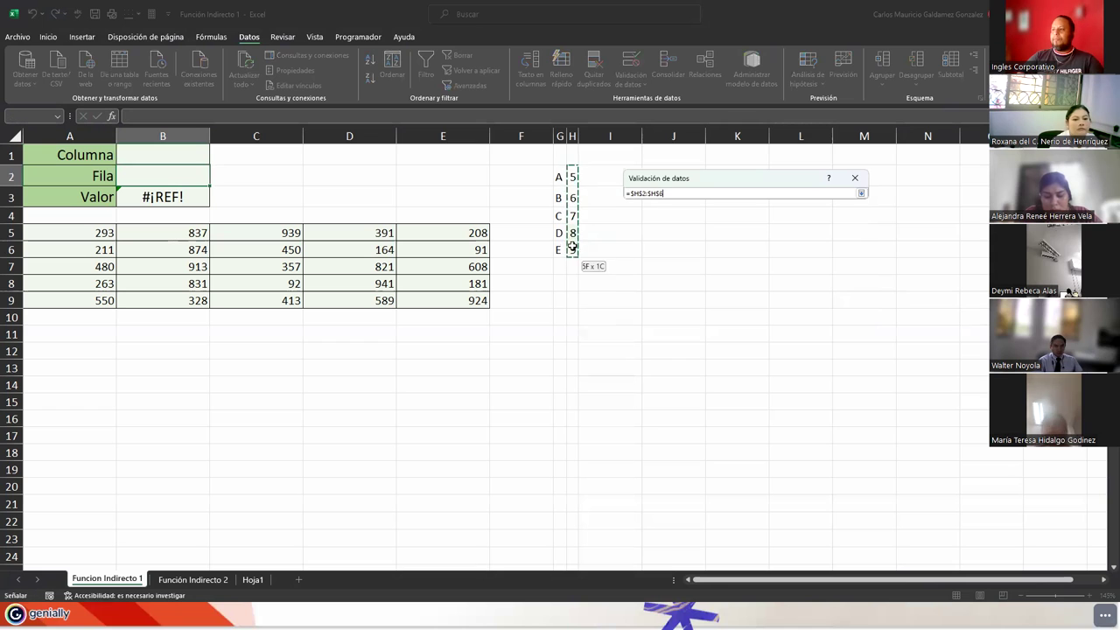
pyautogui.click(861, 194)
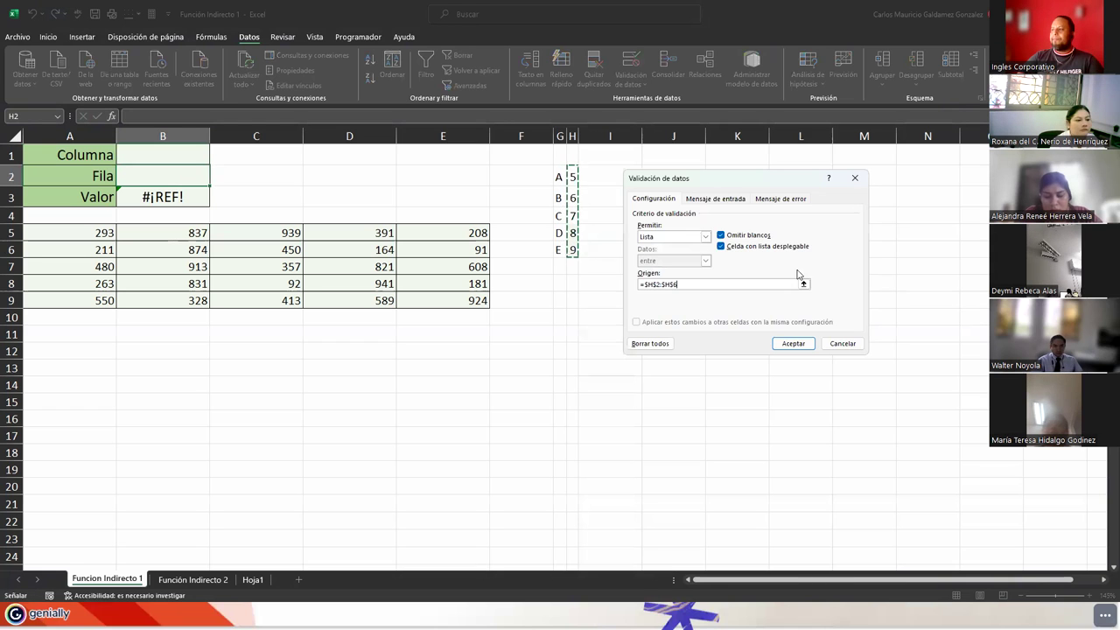
pyautogui.click(794, 343)
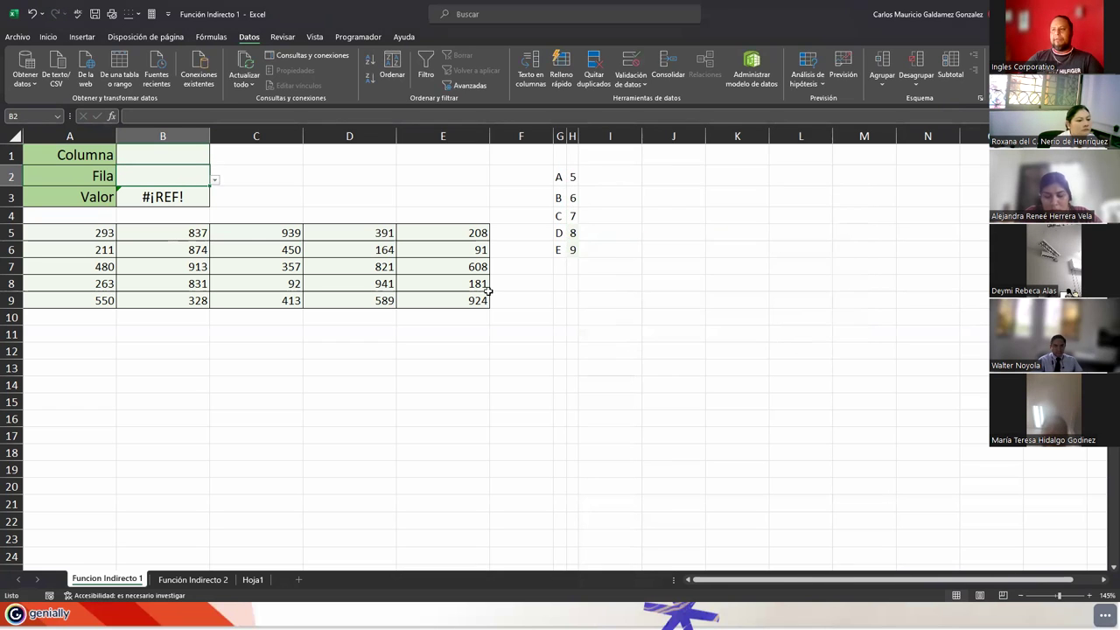
# - Choose column B in B1 and row 8 in B2 from their validation lists and compare Valor with cell B8
pyautogui.click(155, 158)
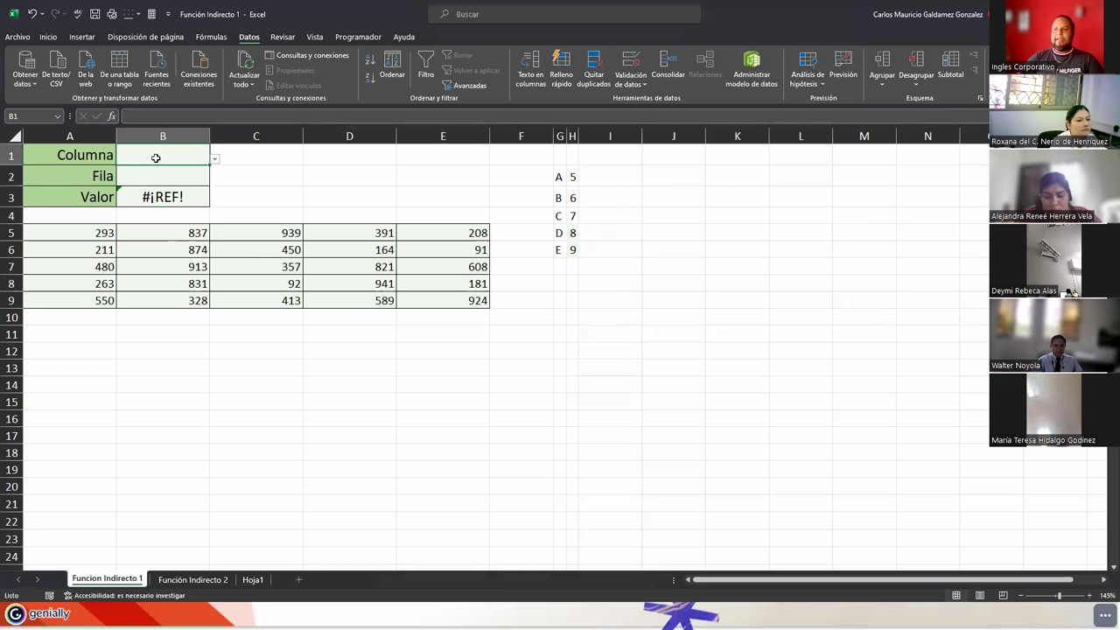
pyautogui.click(217, 163)
pyautogui.click(149, 179)
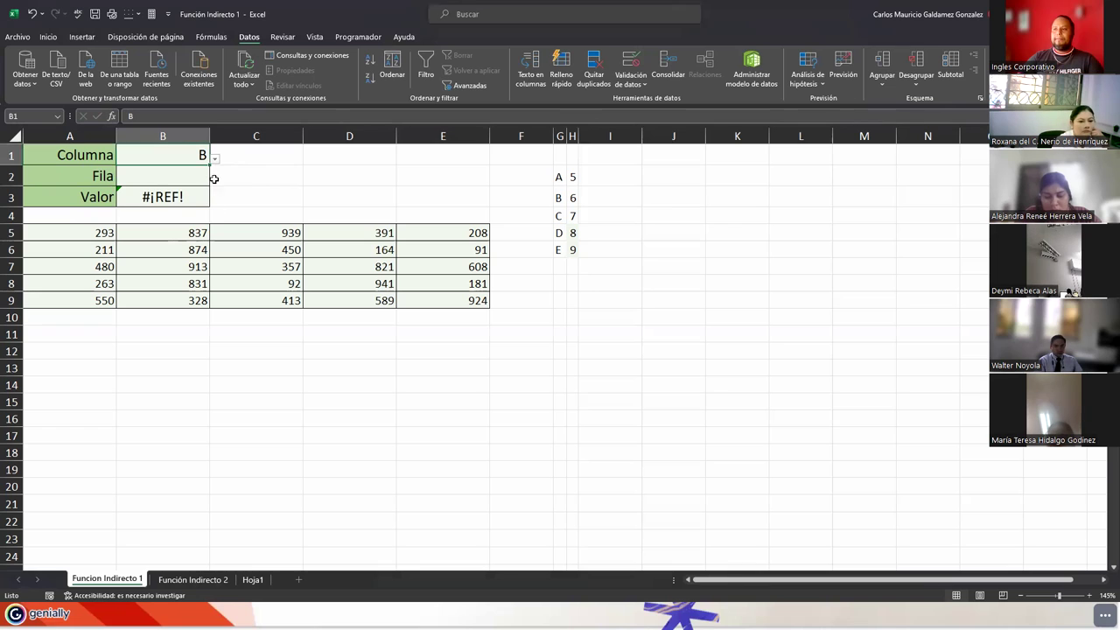
pyautogui.click(190, 175)
pyautogui.click(216, 181)
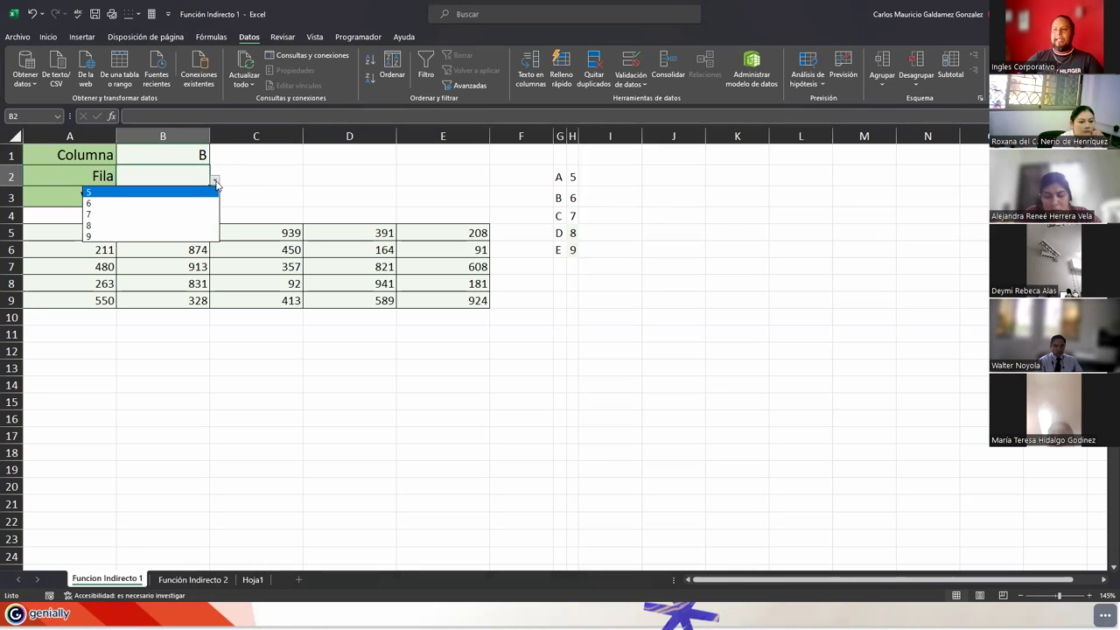
pyautogui.click(177, 226)
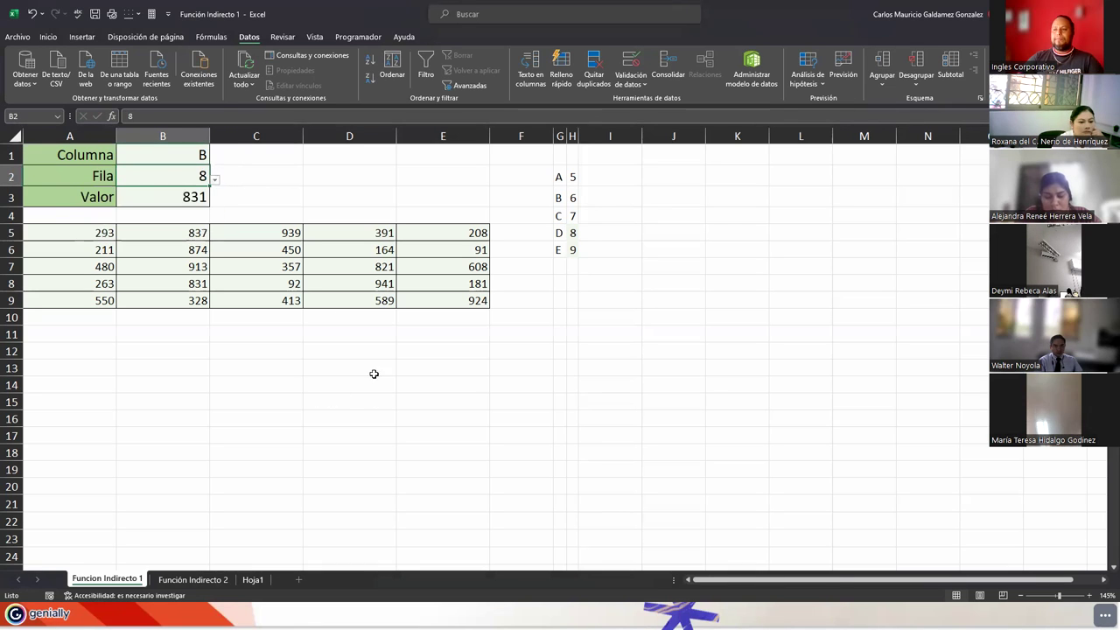
pyautogui.click(149, 287)
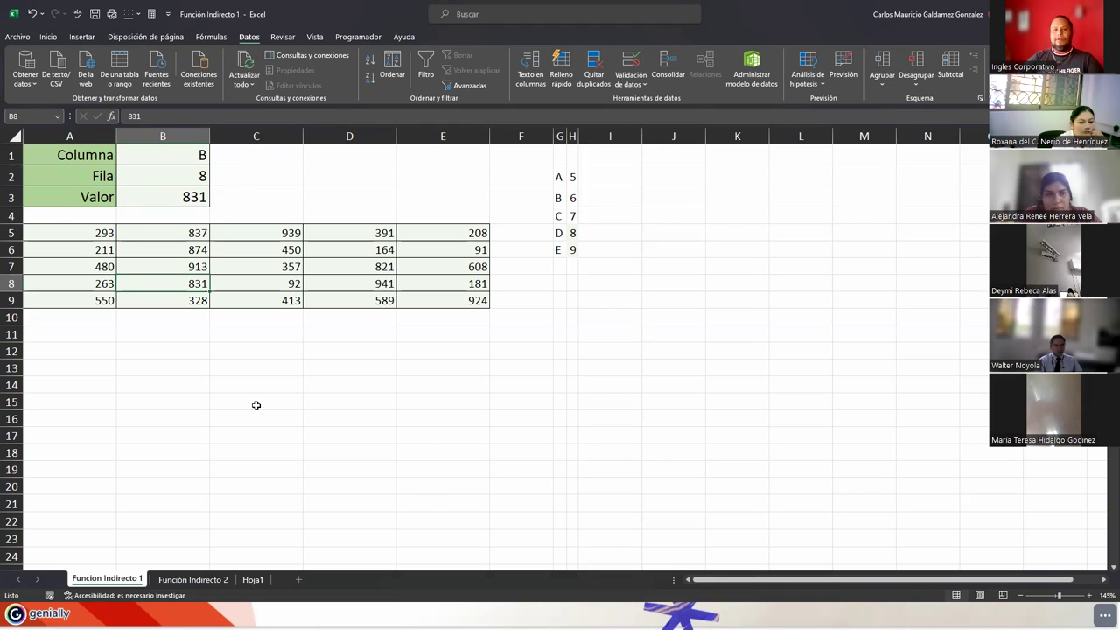
# - Review the two attendee images of the finished exercise and close each one
pyautogui.click(163, 263)
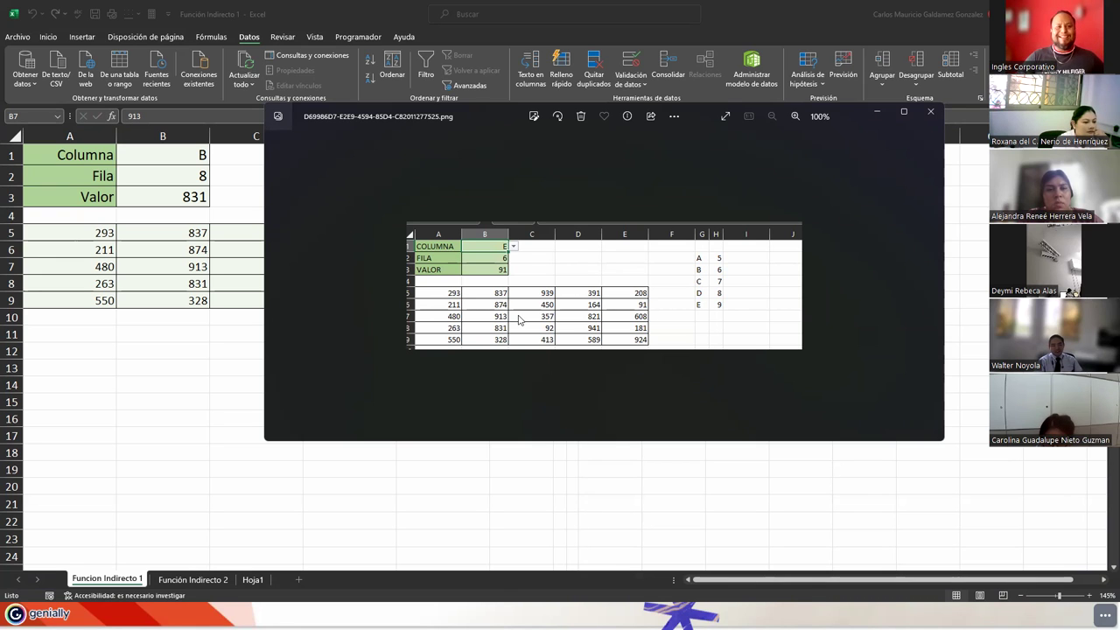
pyautogui.click(930, 111)
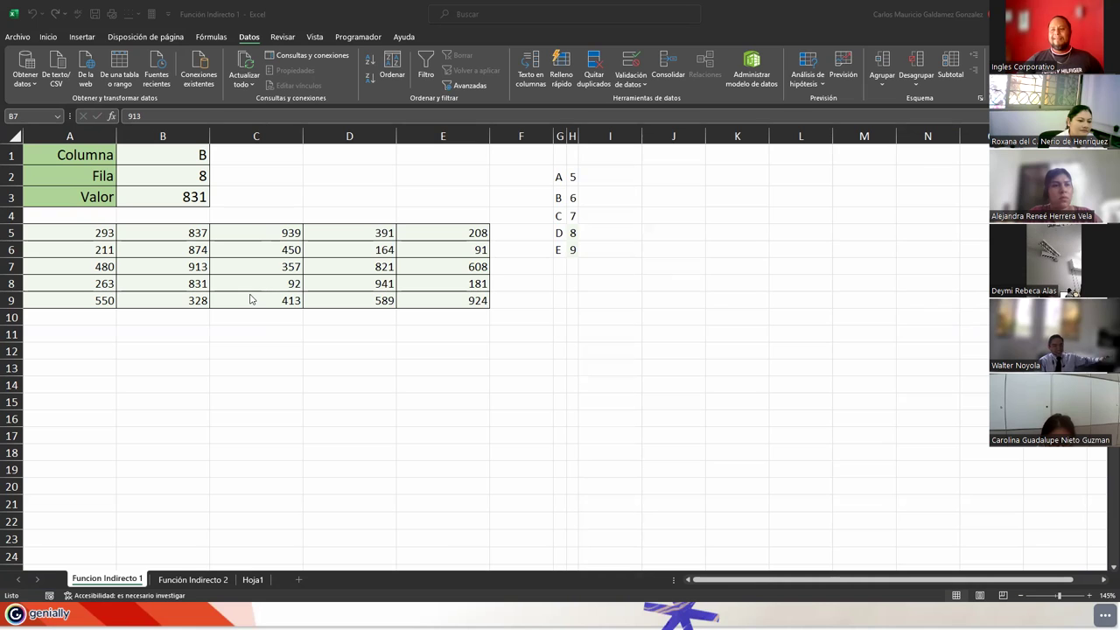
pyautogui.click(257, 296)
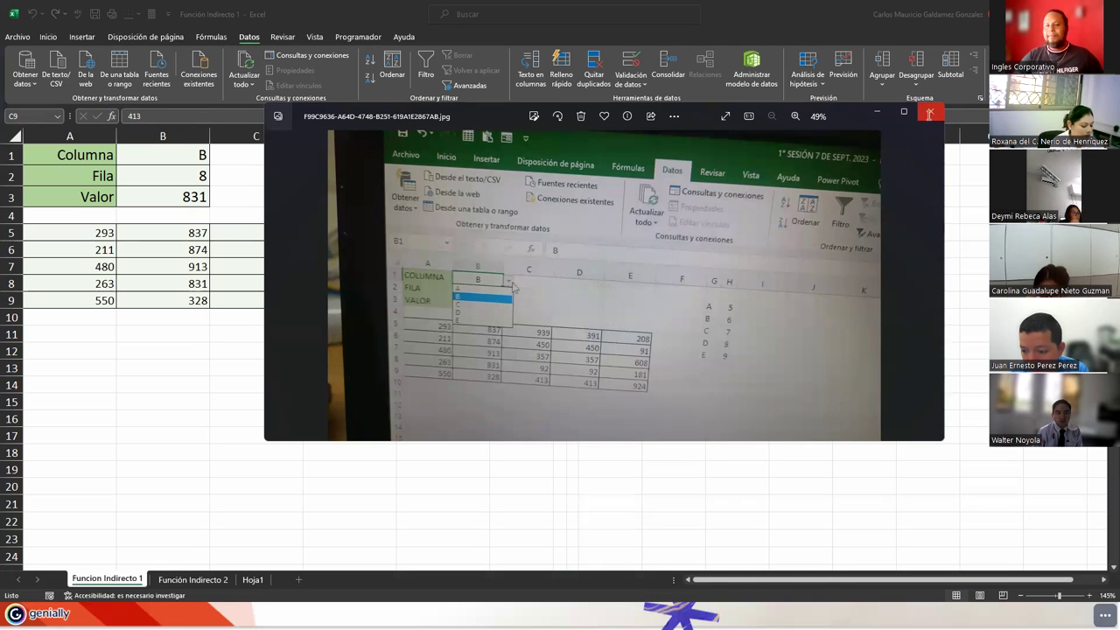
pyautogui.click(929, 114)
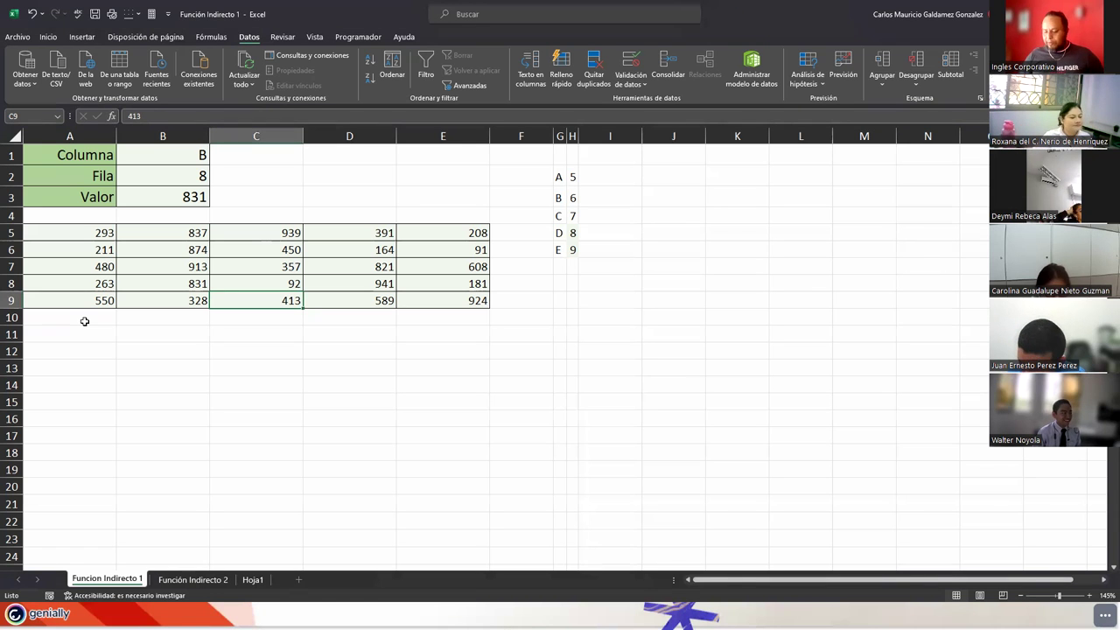
pyautogui.click(203, 235)
pyautogui.moveTo(55, 233); pyautogui.dragTo(432, 301)
pyautogui.click(432, 301)
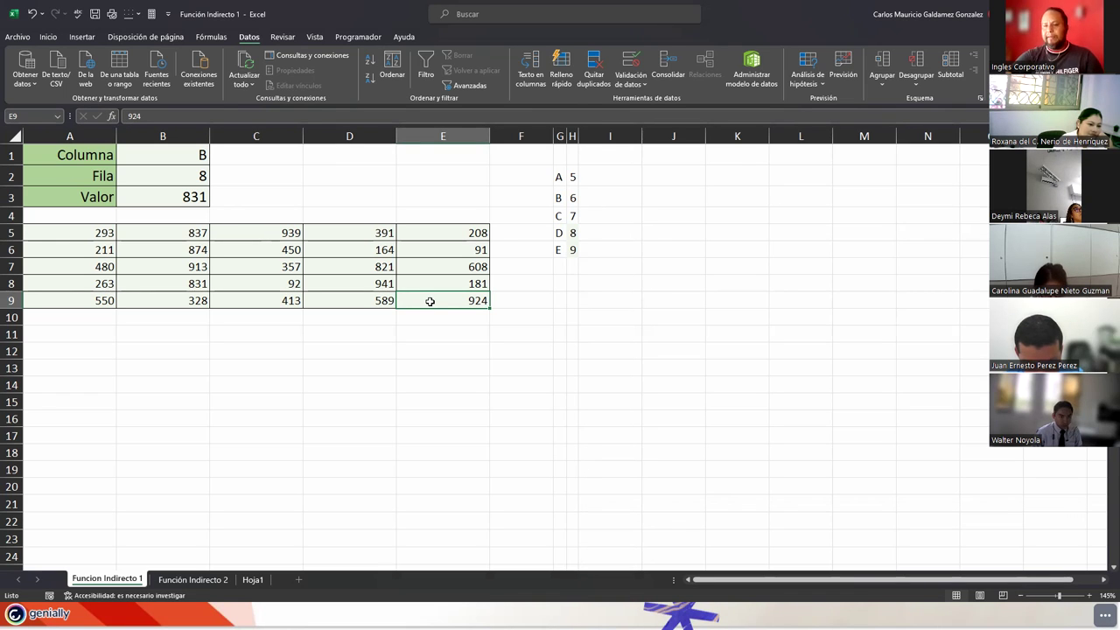
pyautogui.click(337, 330)
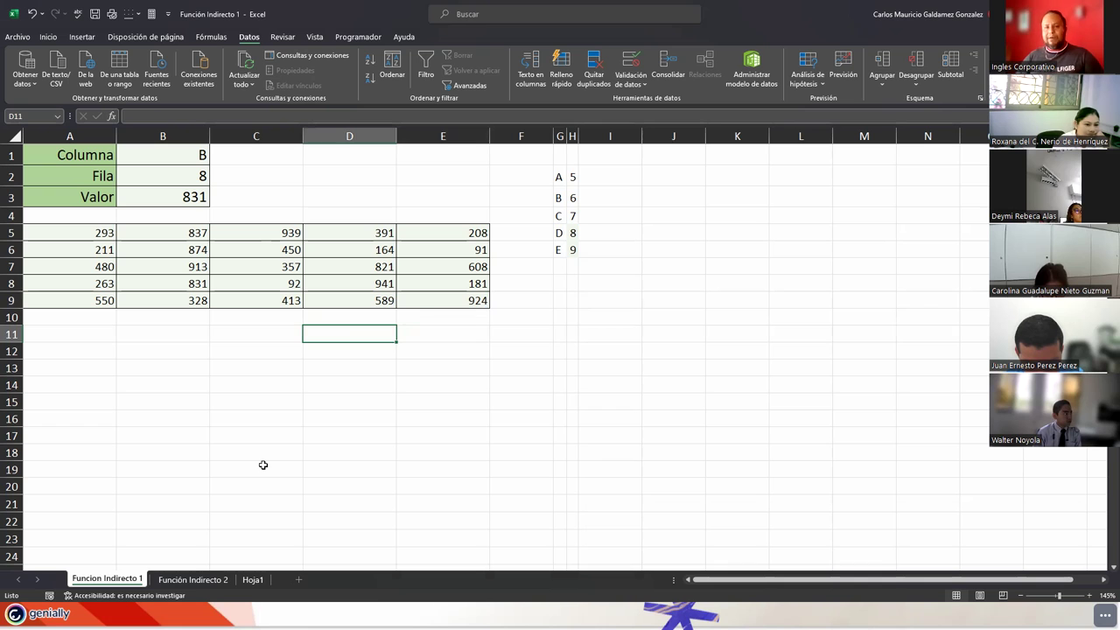
# - Copy the complete exercise block from the Función Indirecto 2 sheet and paste it at A12 of Funcion Indirecto 1
pyautogui.click(185, 582)
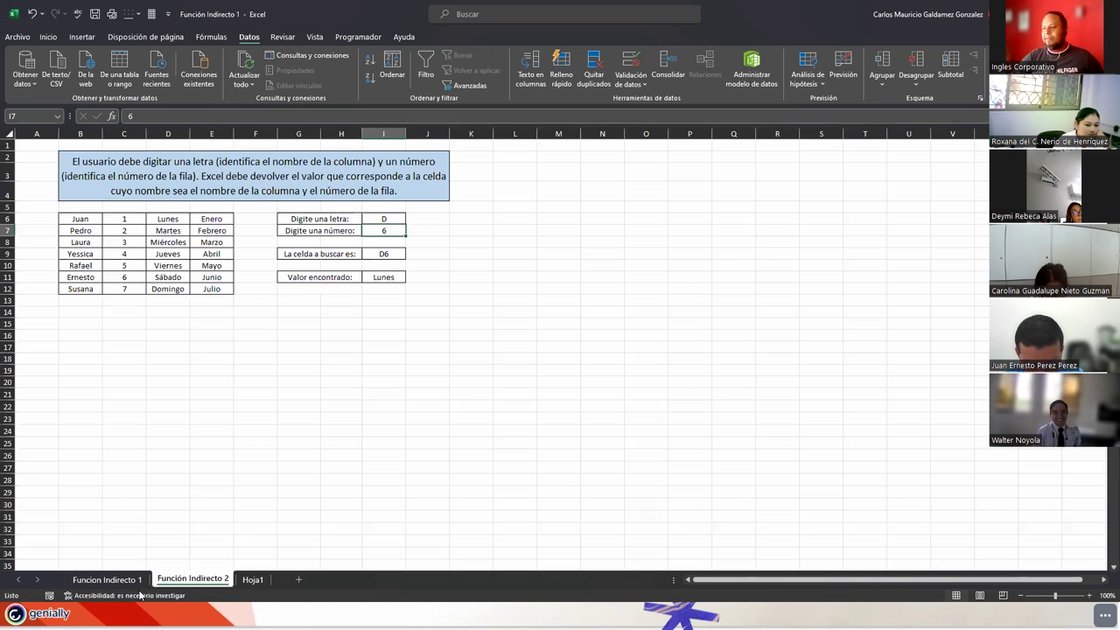
pyautogui.click(109, 581)
pyautogui.click(193, 580)
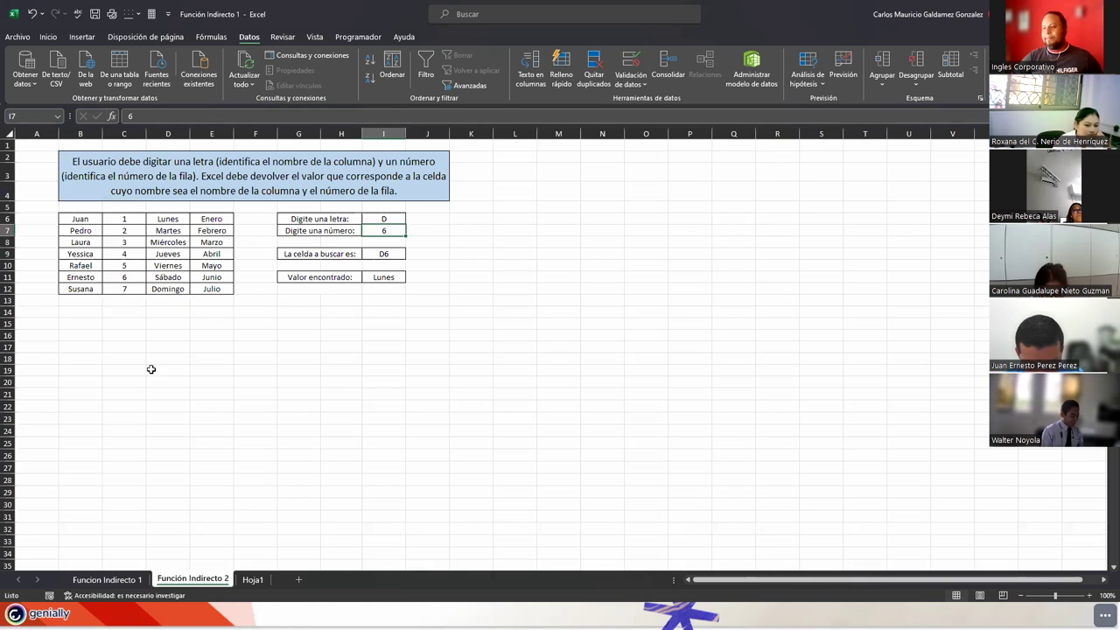
pyautogui.moveTo(68, 160); pyautogui.dragTo(123, 293)
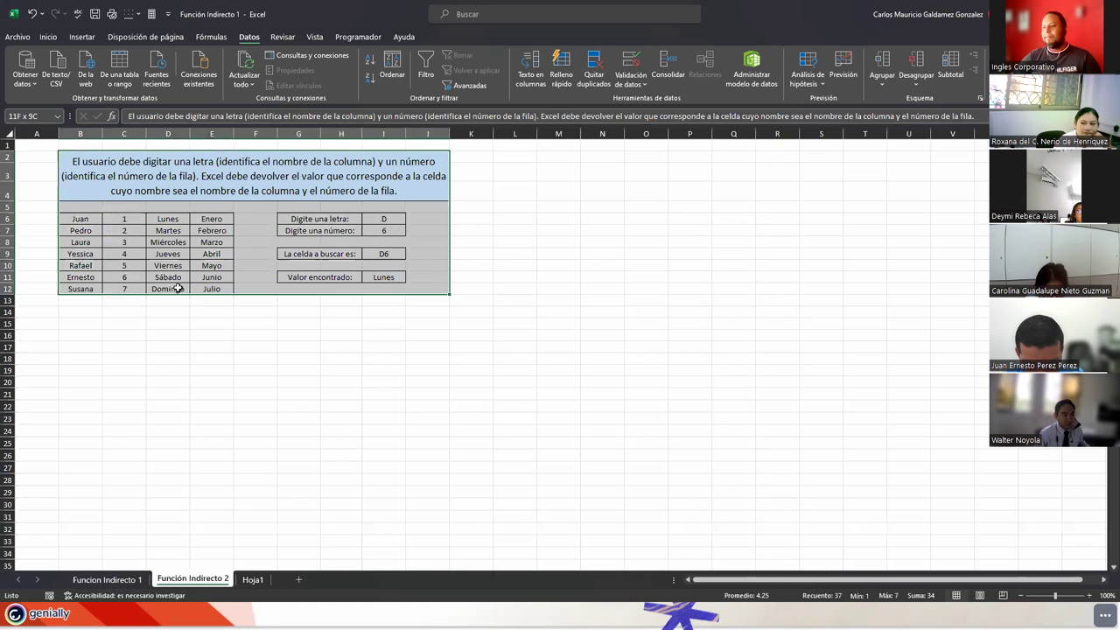
pyautogui.moveTo(42, 156); pyautogui.dragTo(296, 297)
pyautogui.hotkey('ctrl', 'c')
pyautogui.click(106, 580)
pyautogui.click(66, 360)
pyautogui.click(82, 350)
pyautogui.hotkey('ctrl', 'v')
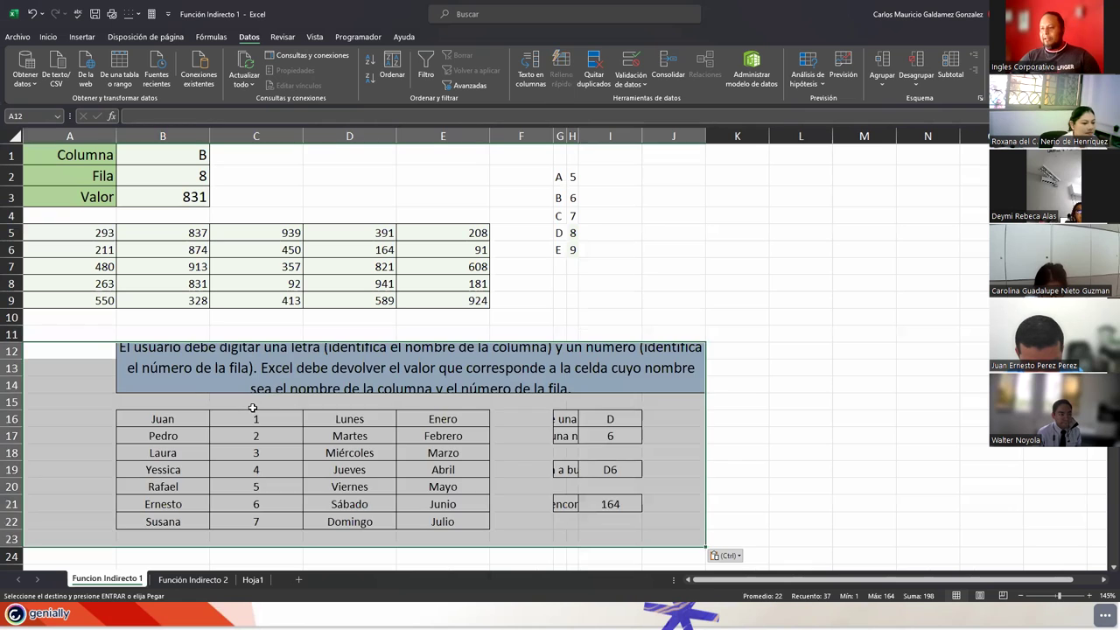
# - Reduce the font size of the merged instruction text in B12 to 12 so it fits its box
pyautogui.click(307, 355)
pyautogui.click(15, 388)
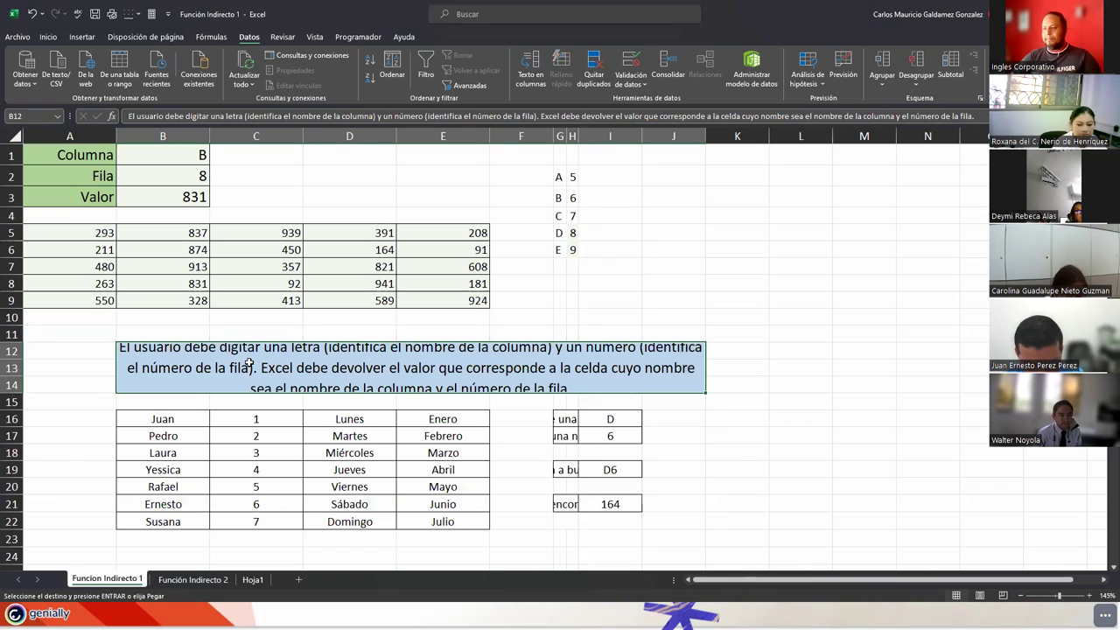
pyautogui.click(48, 37)
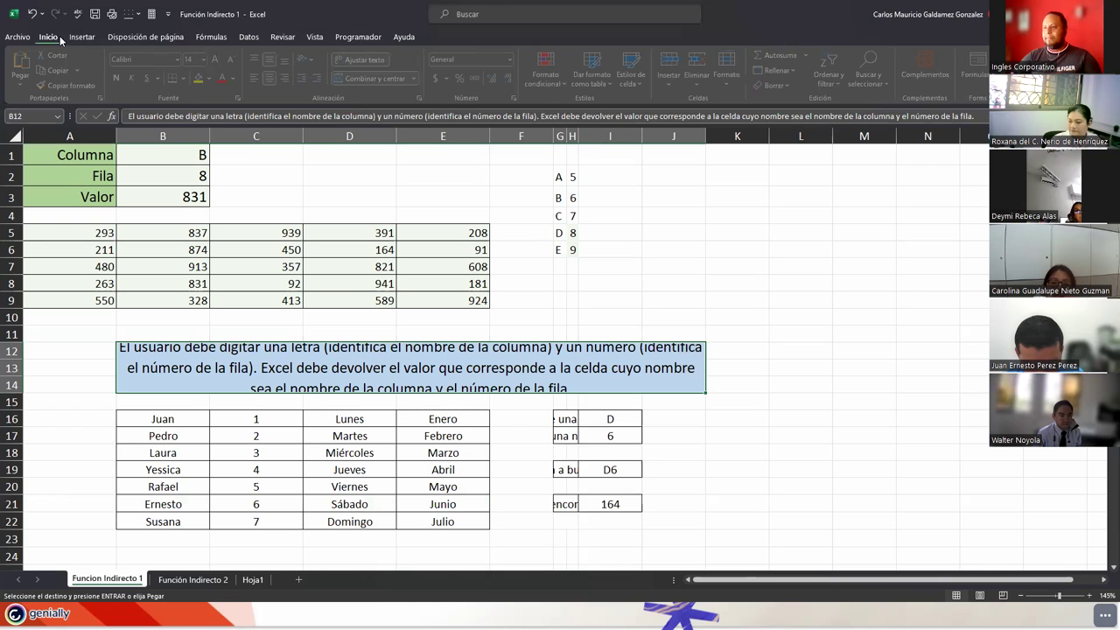
pyautogui.click(360, 60)
pyautogui.click(359, 62)
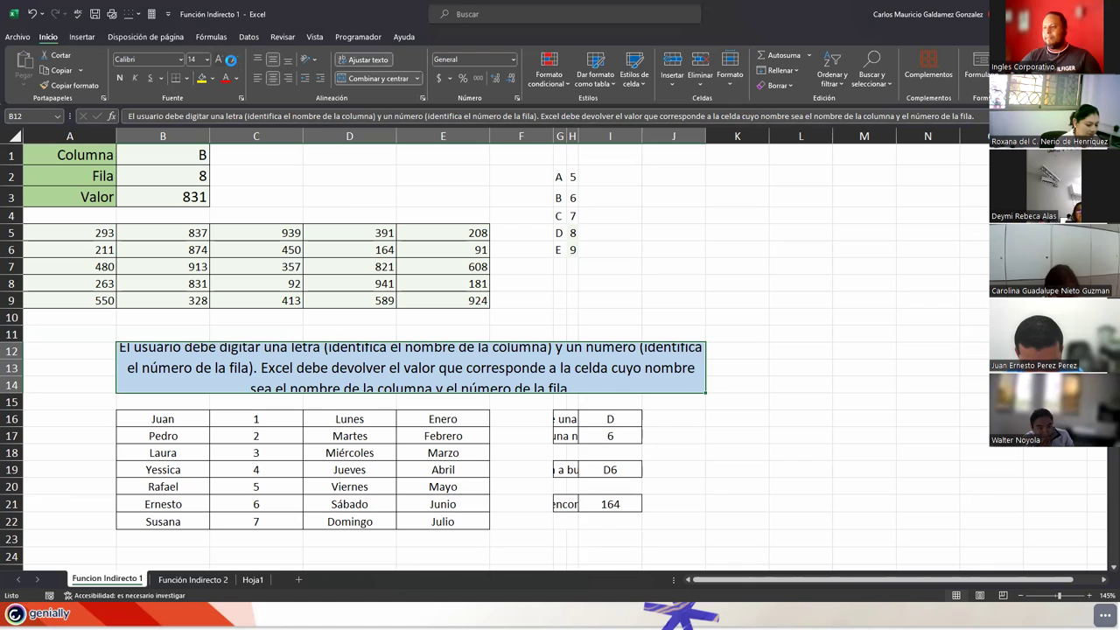
pyautogui.click(234, 60)
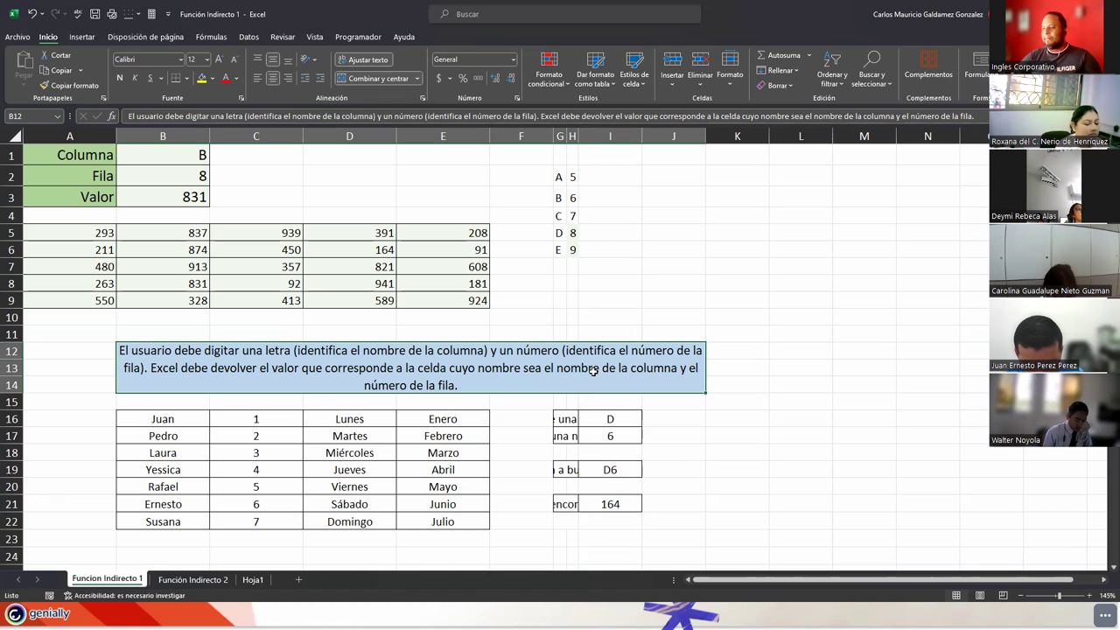
# - Widen column H and move the letter, number and result block from G16:I21 to I16:K21
pyautogui.moveTo(581, 131); pyautogui.dragTo(607, 130)
pyautogui.moveTo(577, 420); pyautogui.dragTo(747, 507)
pyautogui.click(650, 439)
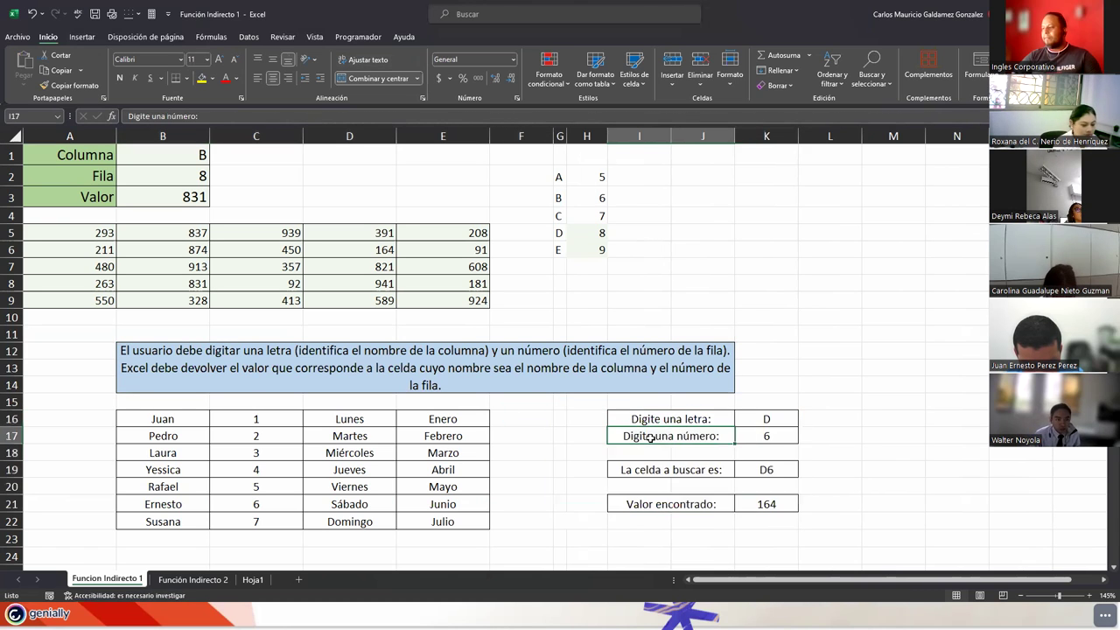
# - Examine the data table in B16:E22, the letter and number prompts in I16:I17, and the instruction text in B12
pyautogui.click(144, 417)
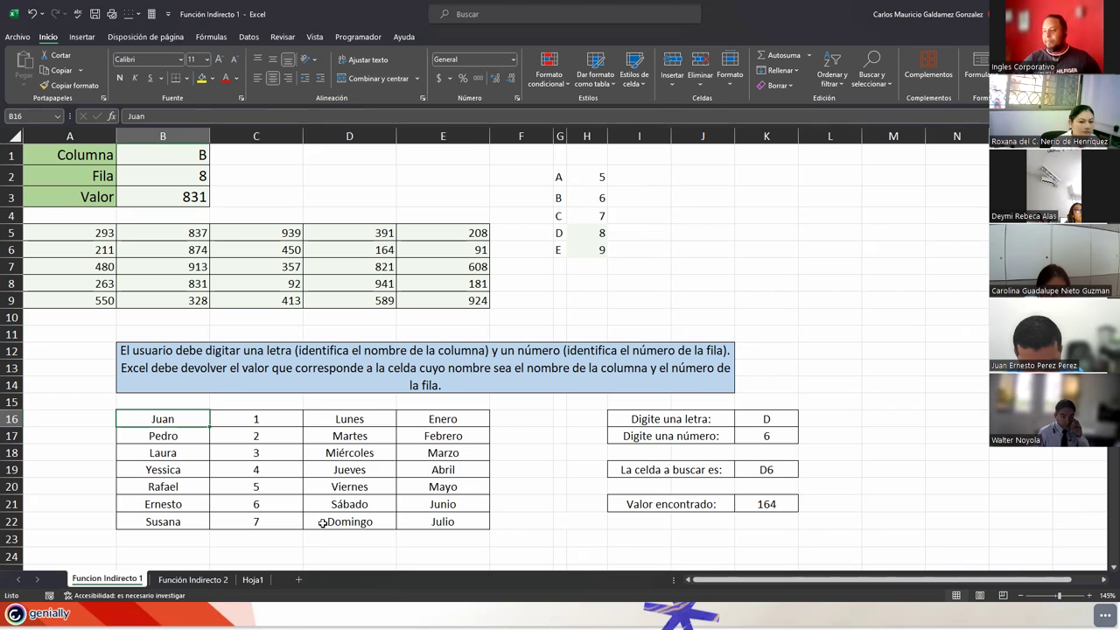
pyautogui.moveTo(183, 419); pyautogui.dragTo(434, 515)
pyautogui.click(568, 516)
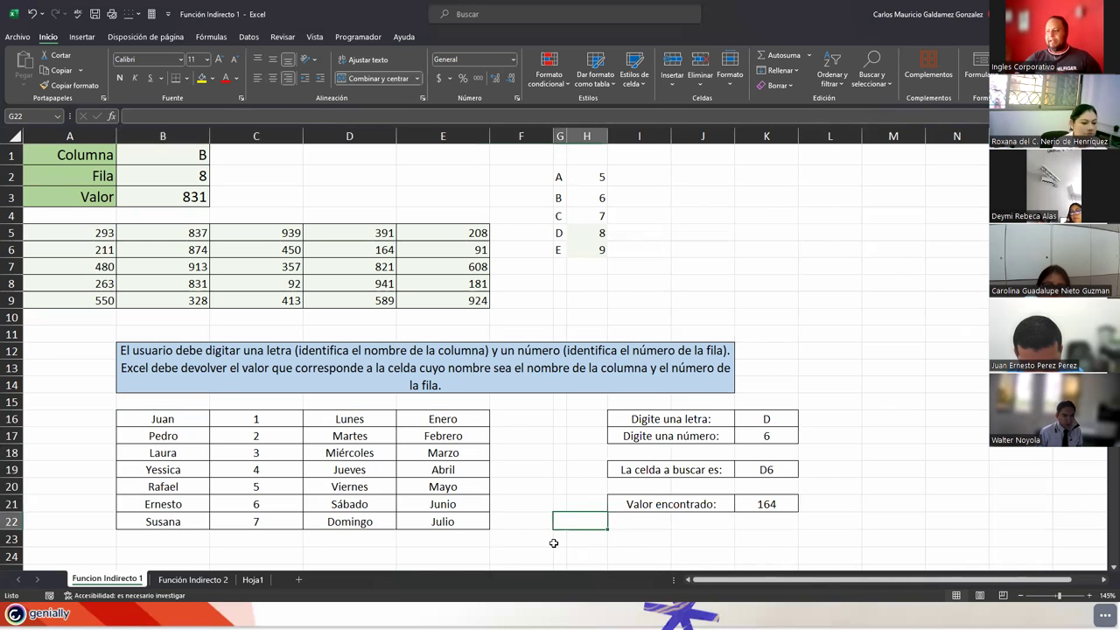
pyautogui.click(616, 523)
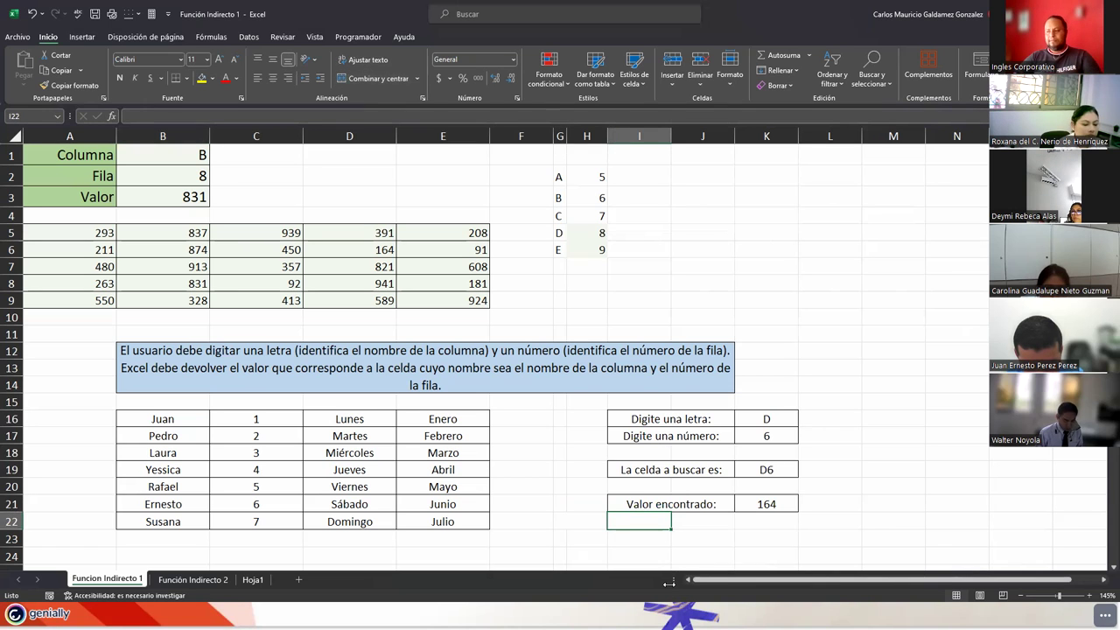
pyautogui.click(637, 405)
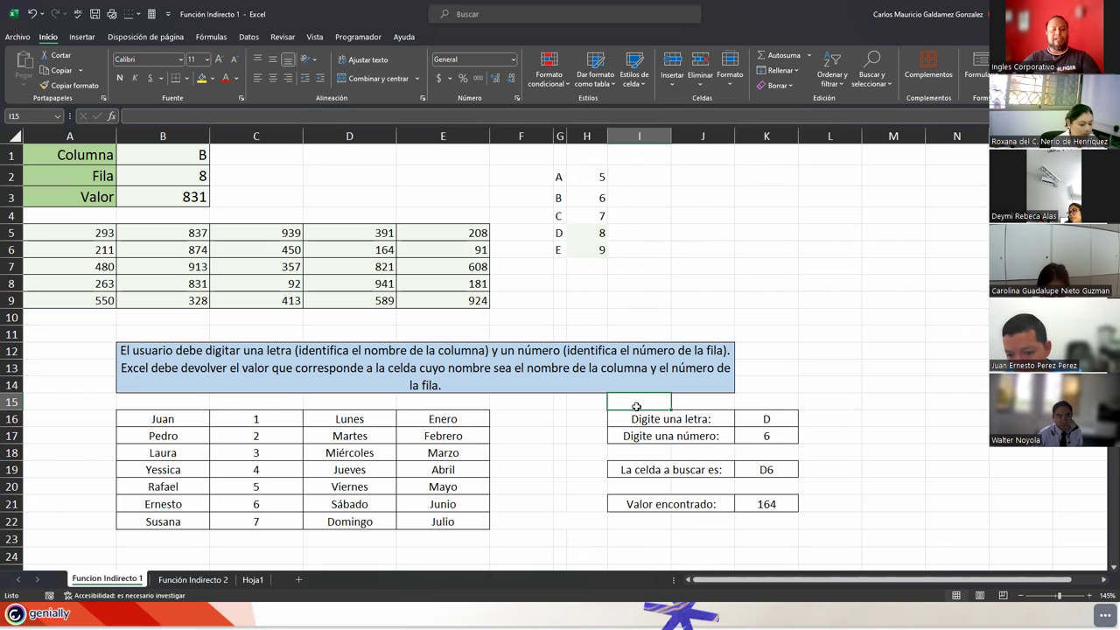
pyautogui.click(637, 417)
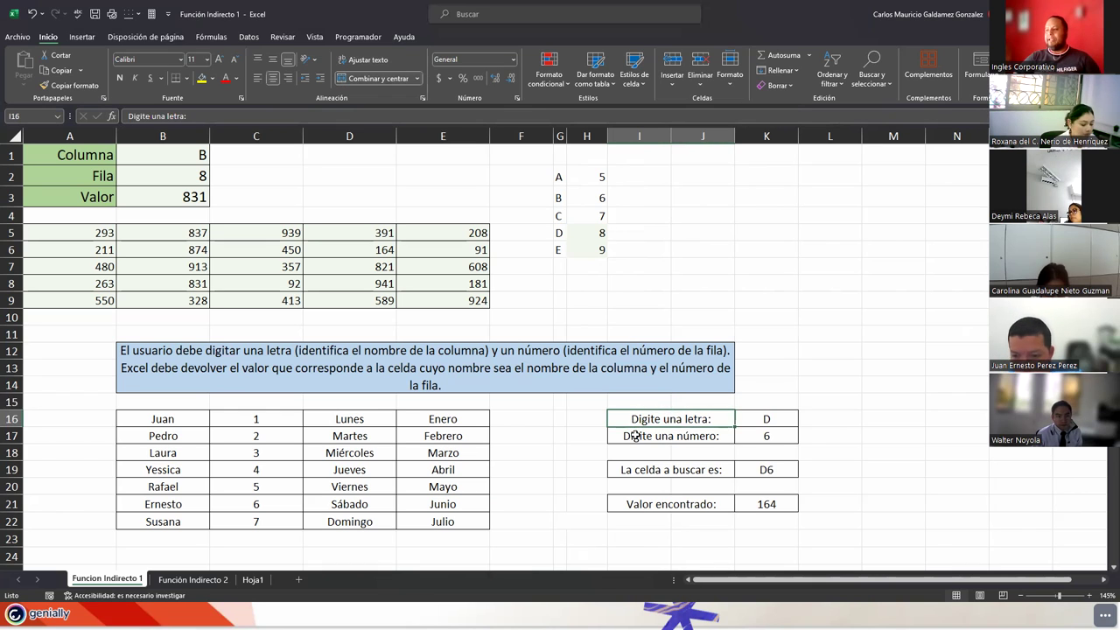
pyautogui.click(635, 438)
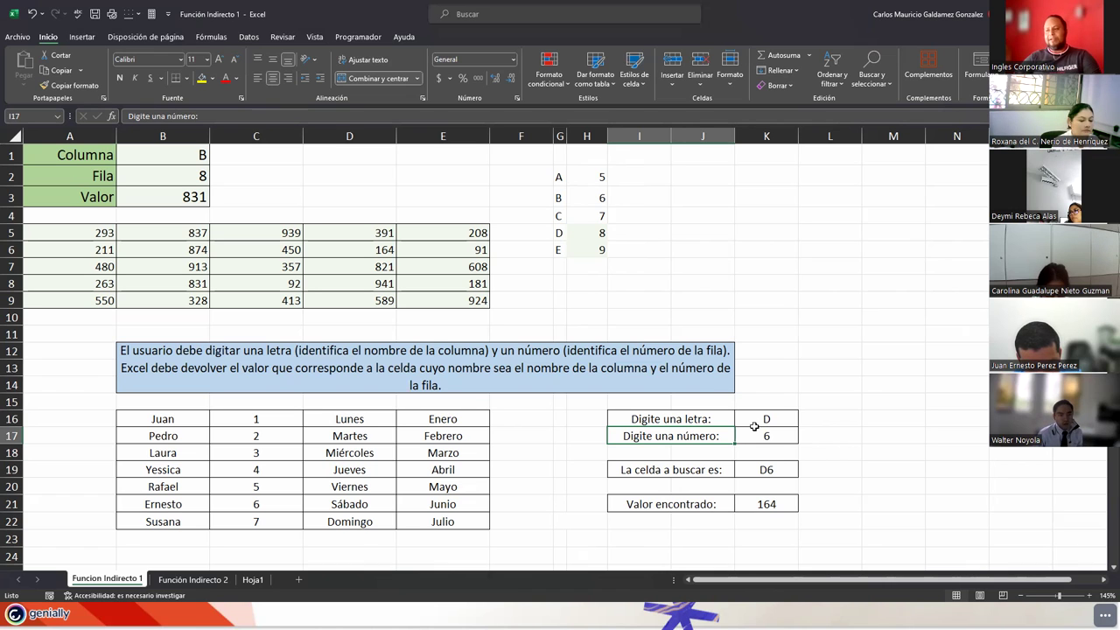
pyautogui.click(258, 372)
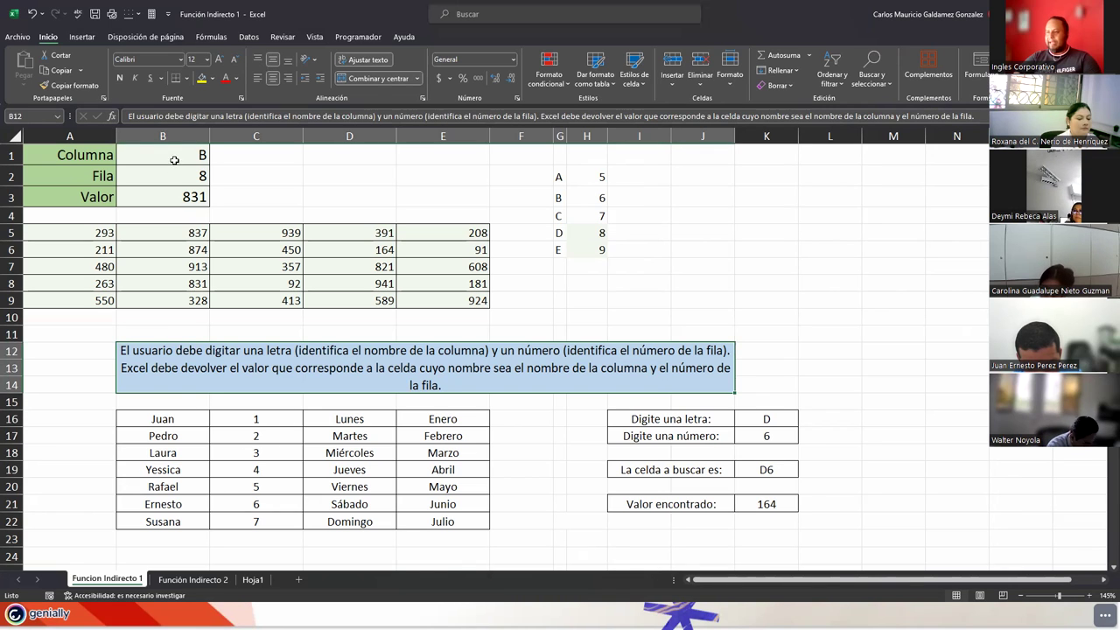
# - Check the column letters B to E and the row numbers 16 to 22 that the pasted table occupies
pyautogui.click(159, 134)
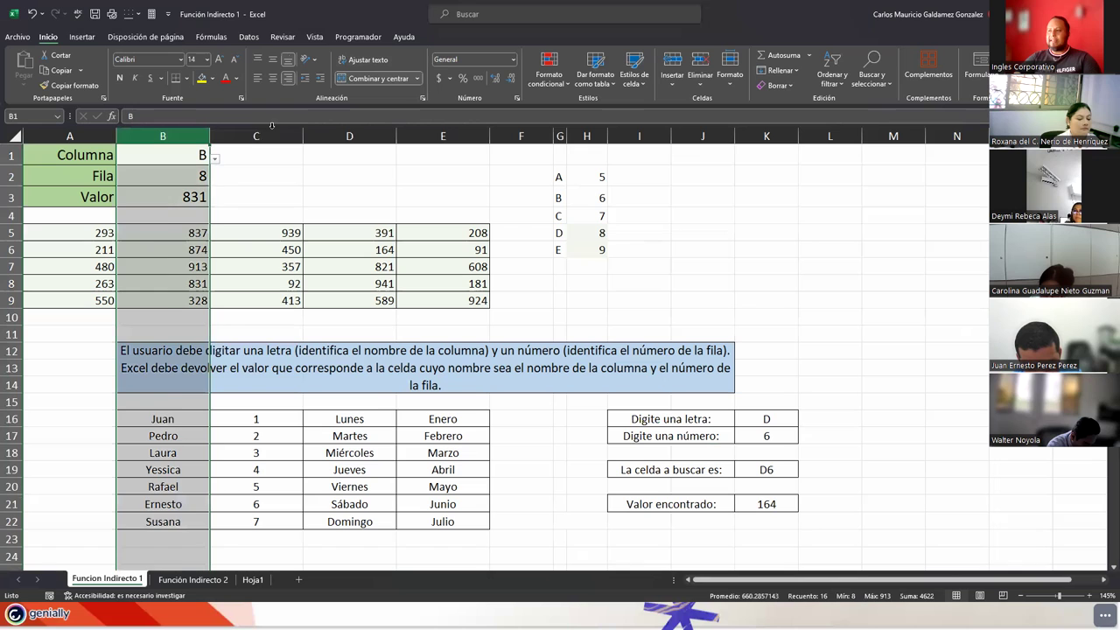
pyautogui.click(262, 135)
pyautogui.click(350, 136)
pyautogui.click(413, 136)
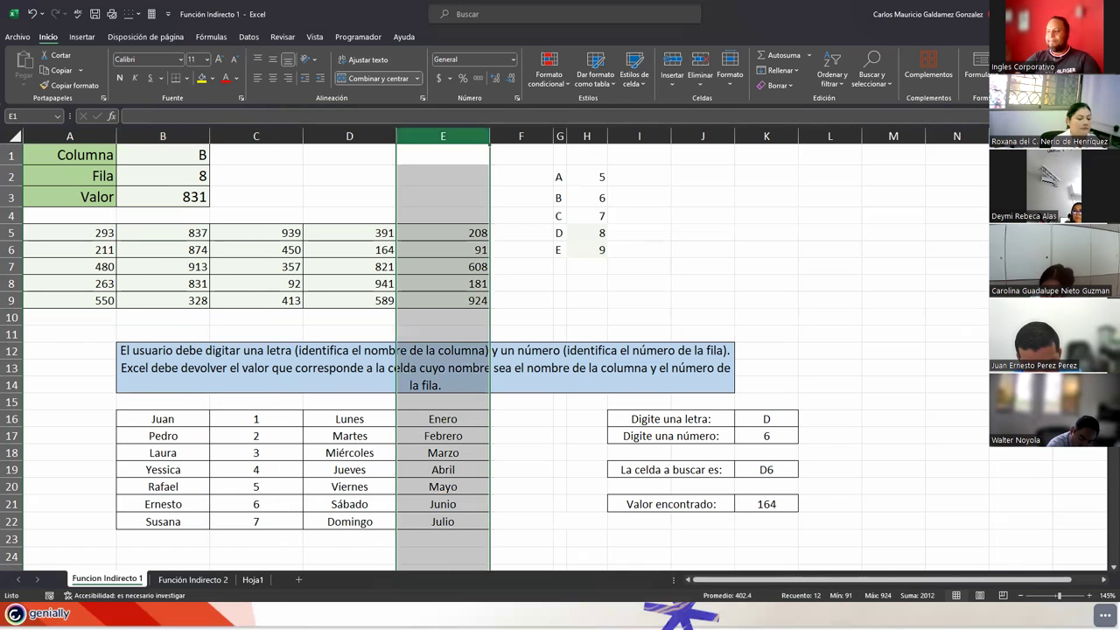
pyautogui.click(758, 435)
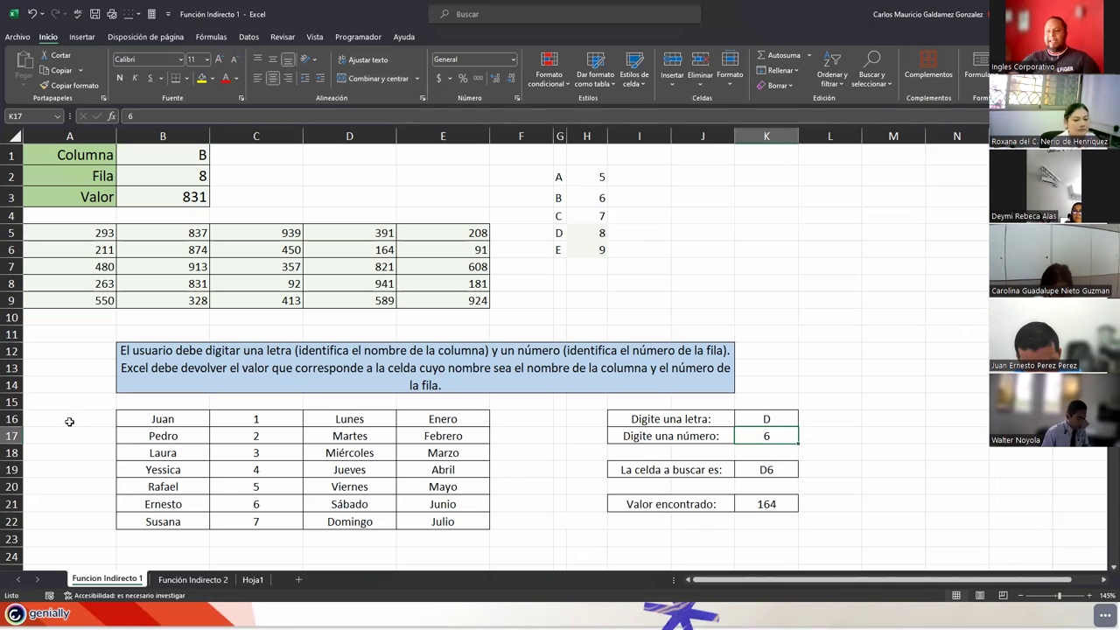
pyautogui.click(12, 419)
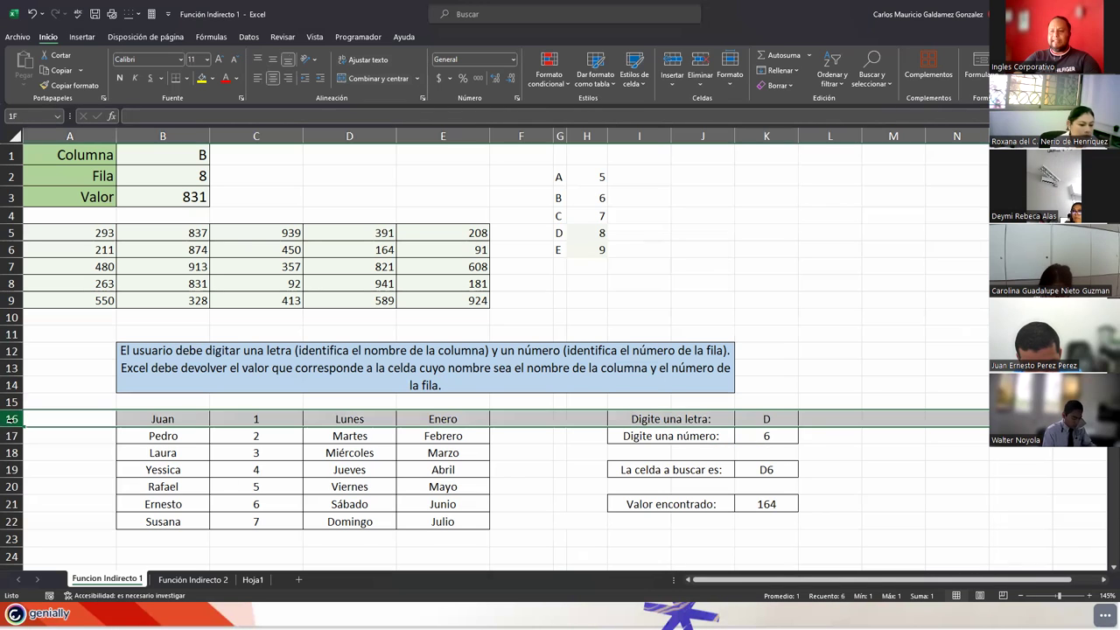
pyautogui.click(12, 521)
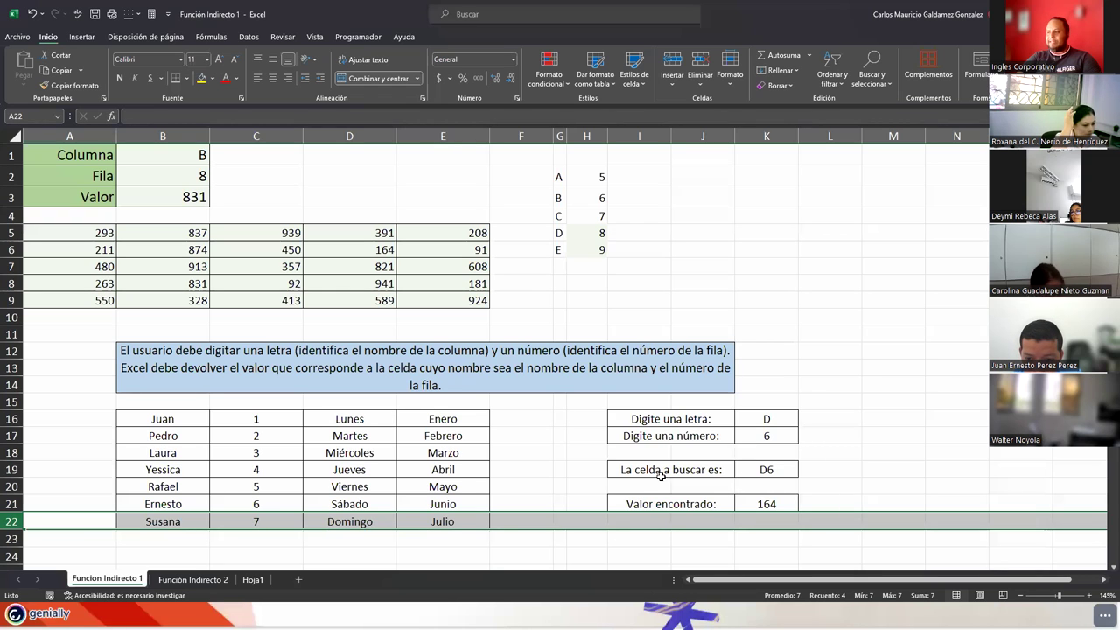
# - Inspect the formula in K19 for the cell to search and the letter and number cells K16:K17
pyautogui.click(761, 470)
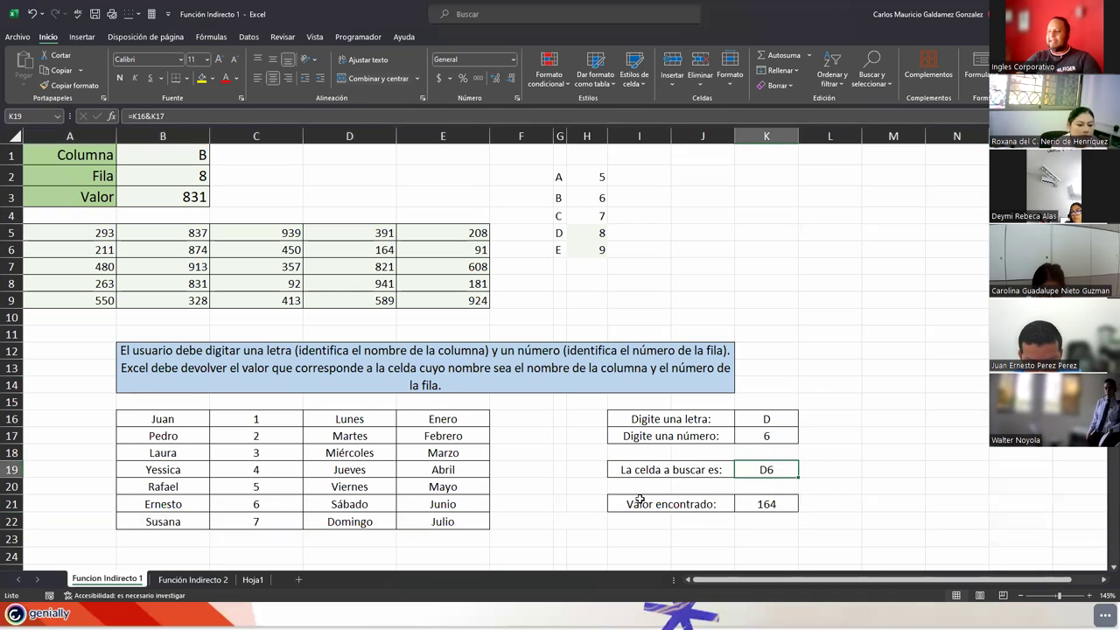
pyautogui.click(622, 468)
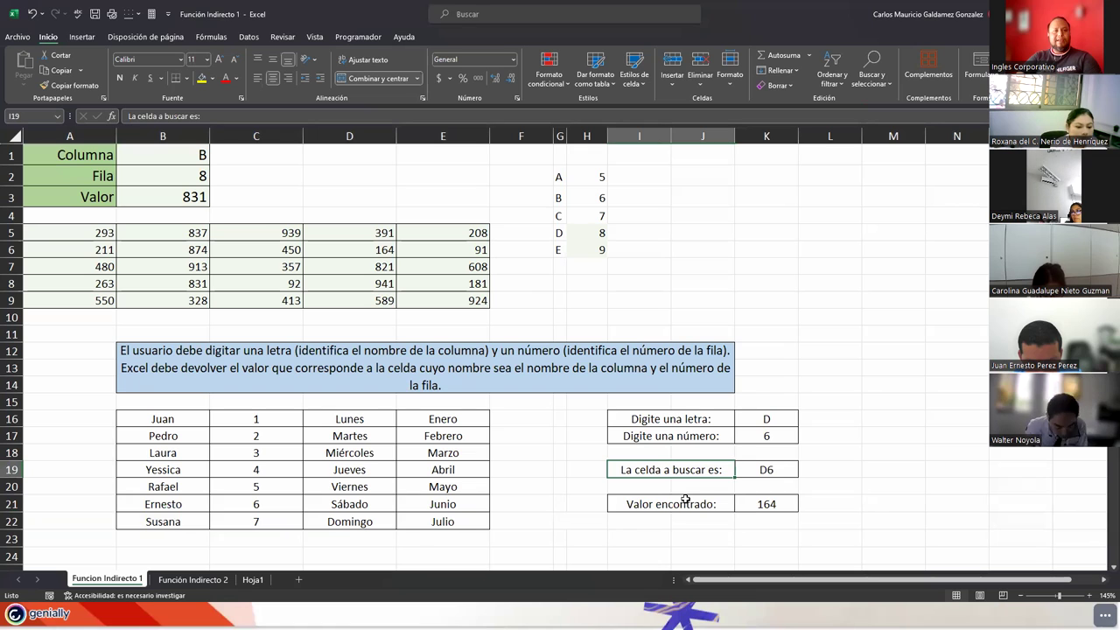
pyautogui.moveTo(762, 418); pyautogui.dragTo(766, 435)
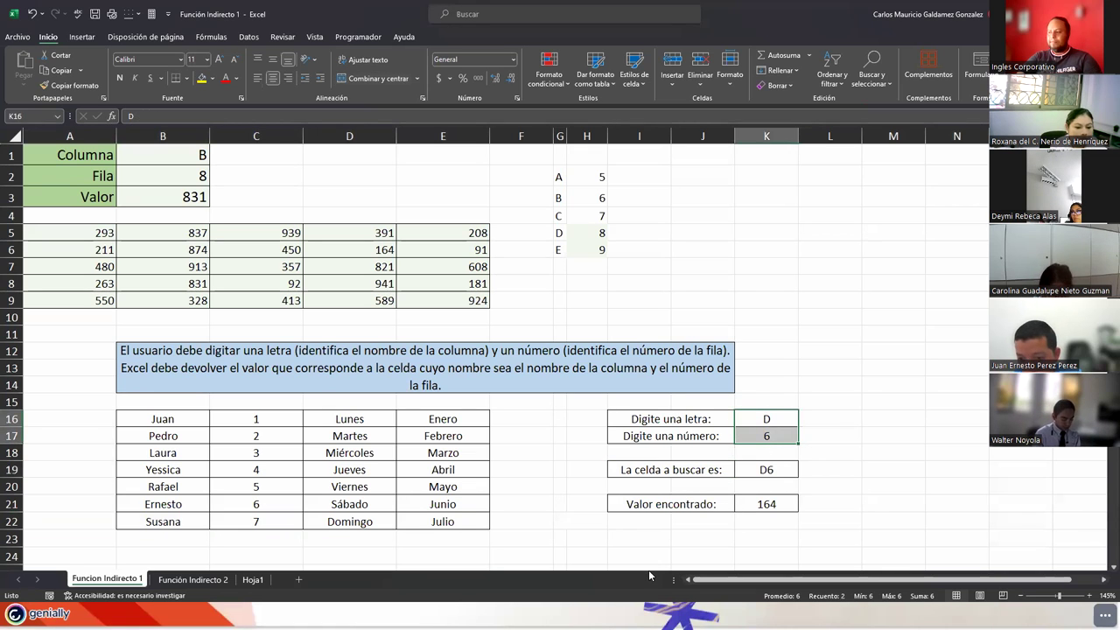
# - Examine how the formula in K19 joins the letter and number cells K16 and K17 with the & operator
pyautogui.click(747, 472)
pyautogui.moveTo(678, 491); pyautogui.dragTo(629, 504)
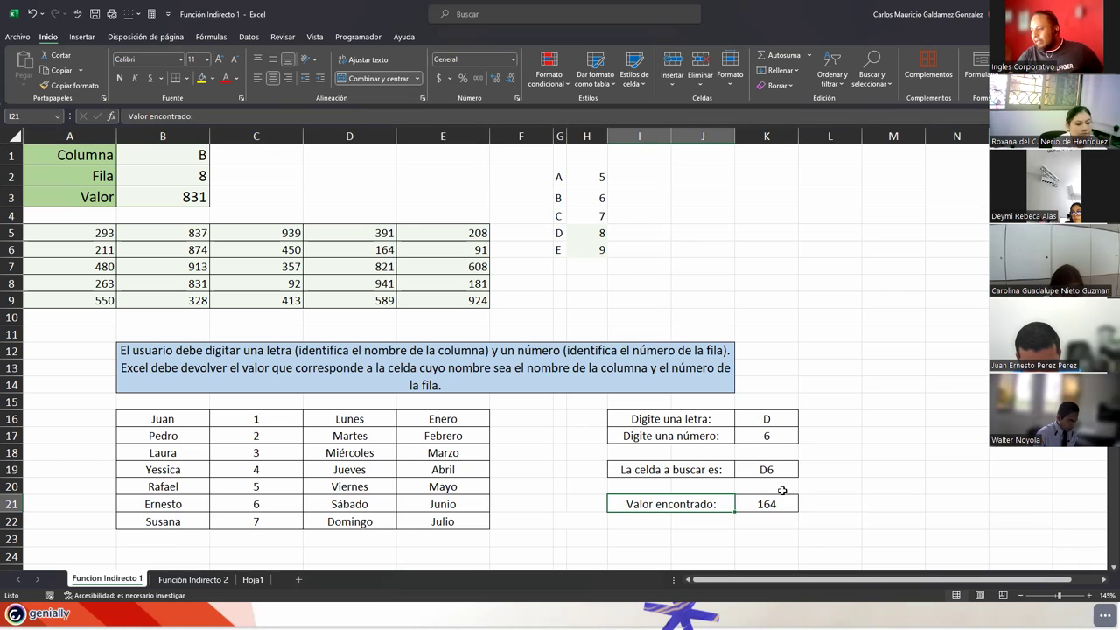
pyautogui.click(771, 473)
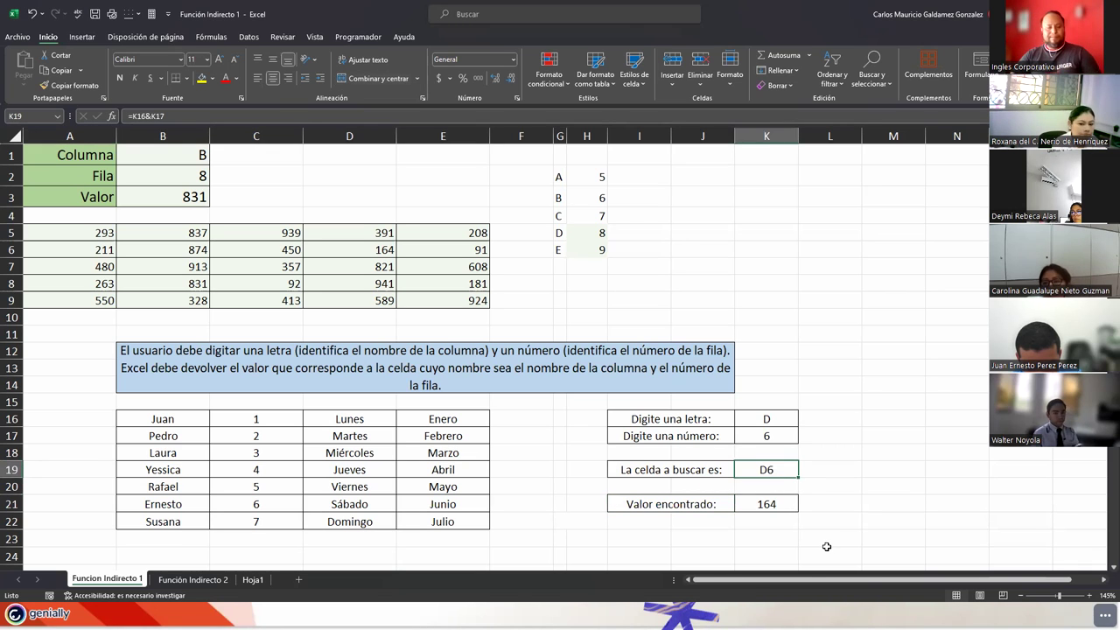
pyautogui.press('F2')
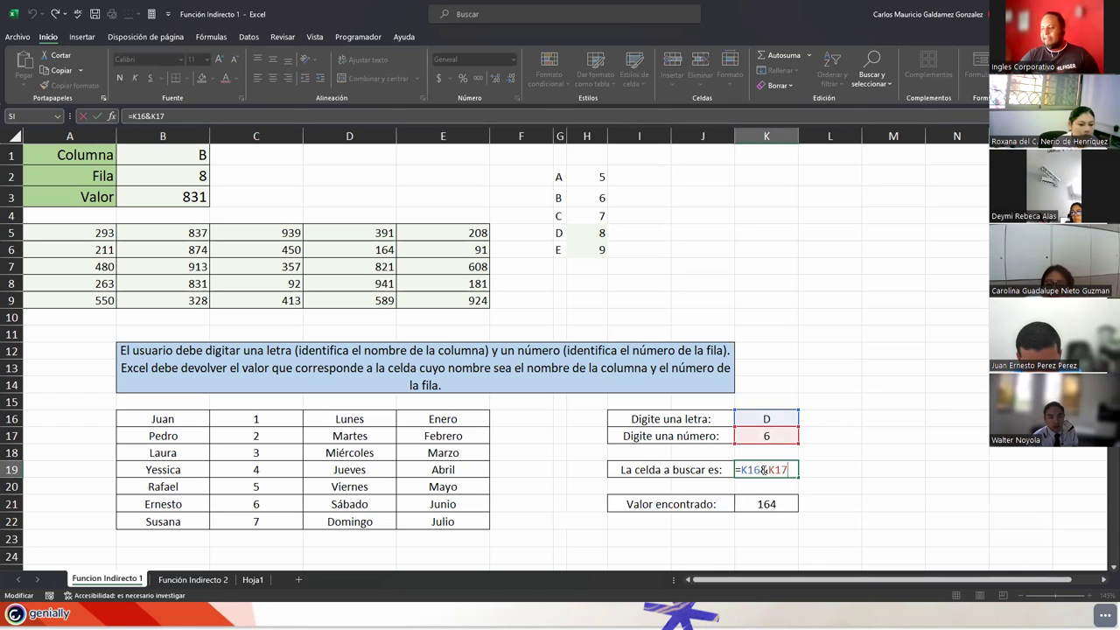
pyautogui.doubleClick(762, 470)
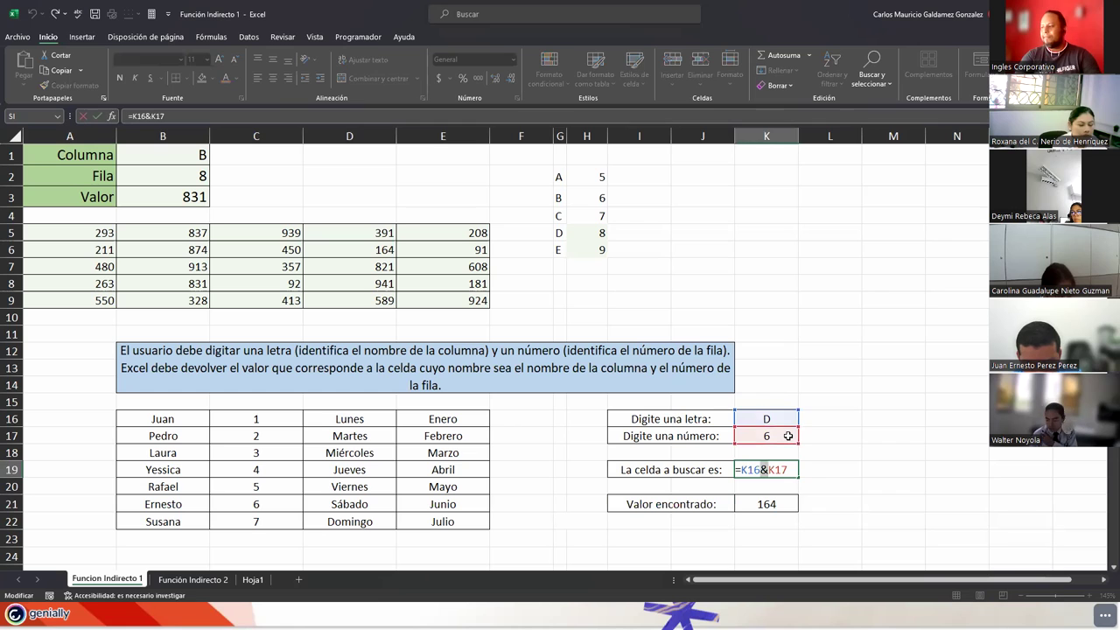
pyautogui.press('Return')
# - Inspect the INDIRECTO formula in K21 and trace its result at the crossing of column D and row 6
pyautogui.press('Down')
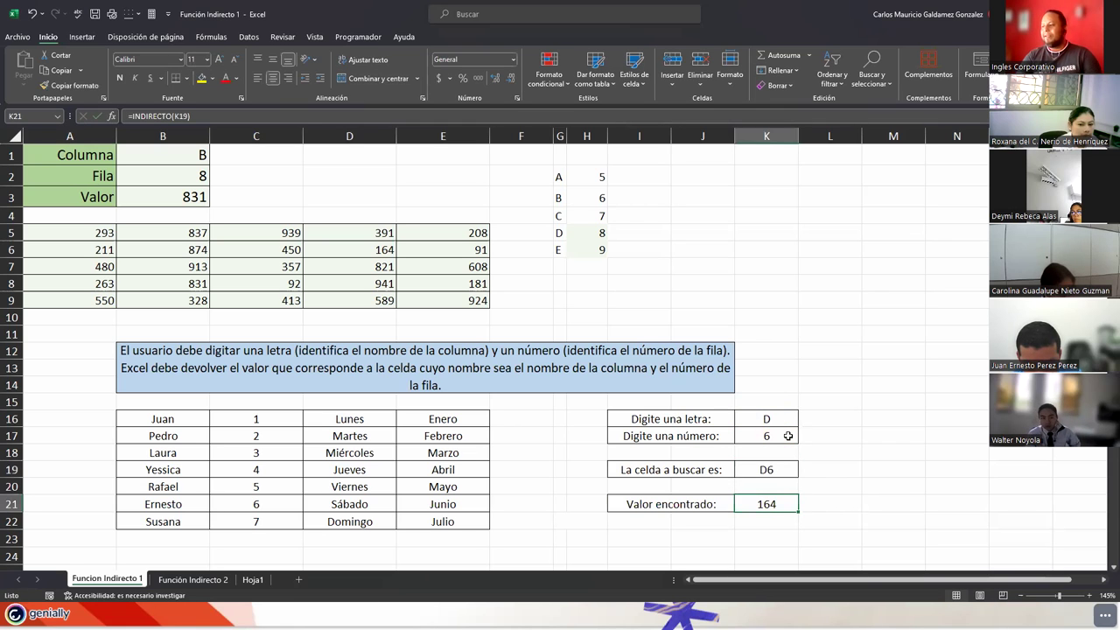
pyautogui.press('F2')
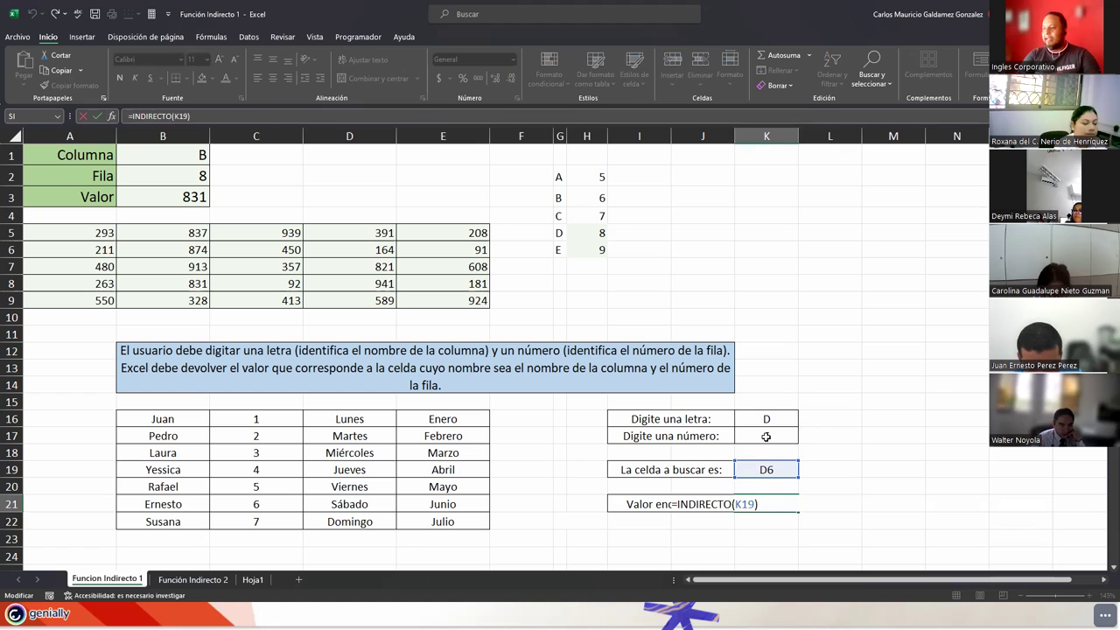
pyautogui.hotkey('ctrl', 'Return')
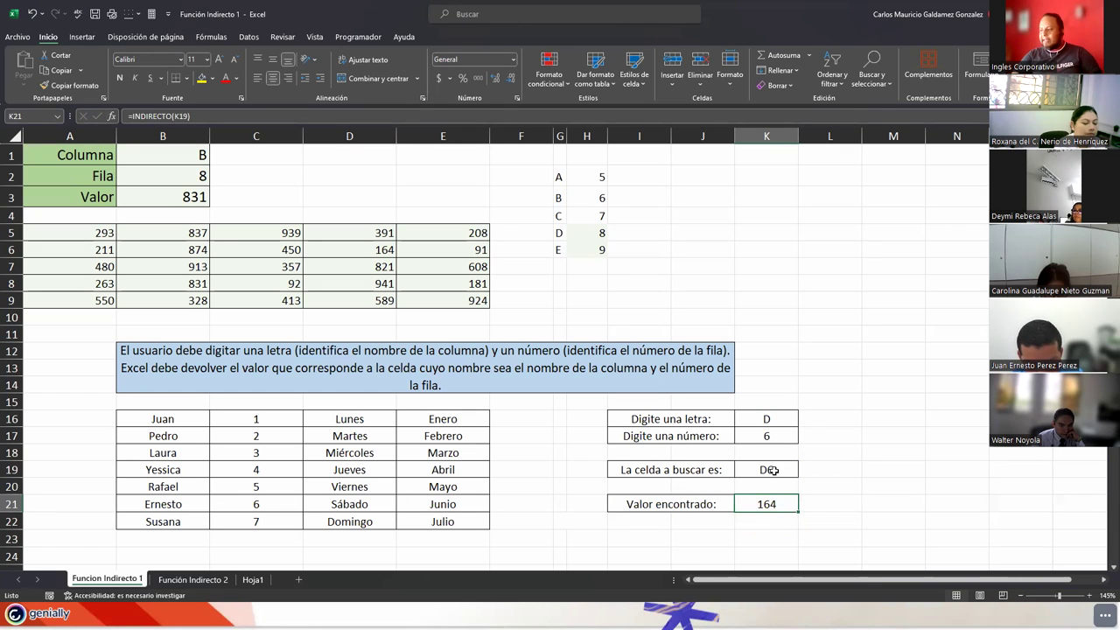
pyautogui.click(371, 136)
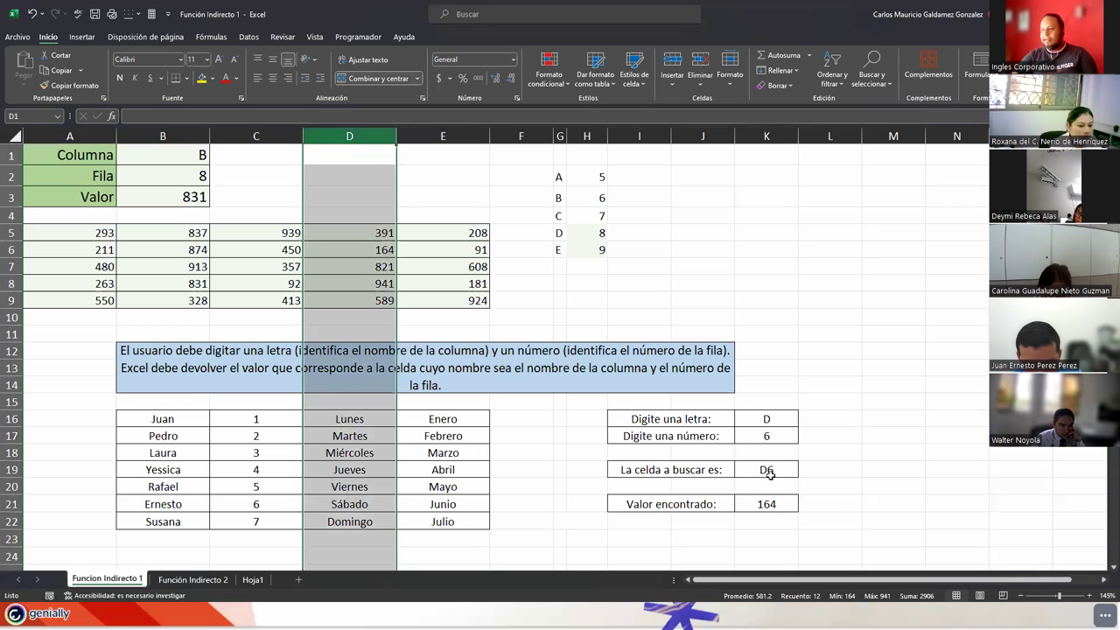
pyautogui.keyDown('ctrl'); pyautogui.click(17, 252); pyautogui.keyUp('ctrl')
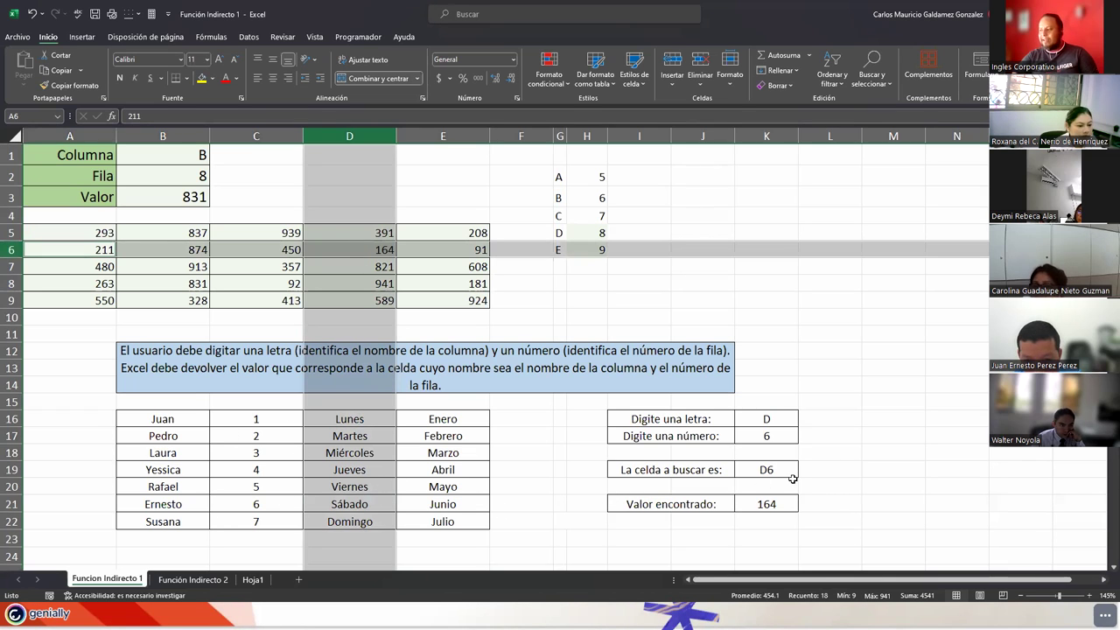
# - Set the row number in K17 to 16 and check the found value against cell D16
pyautogui.click(761, 434)
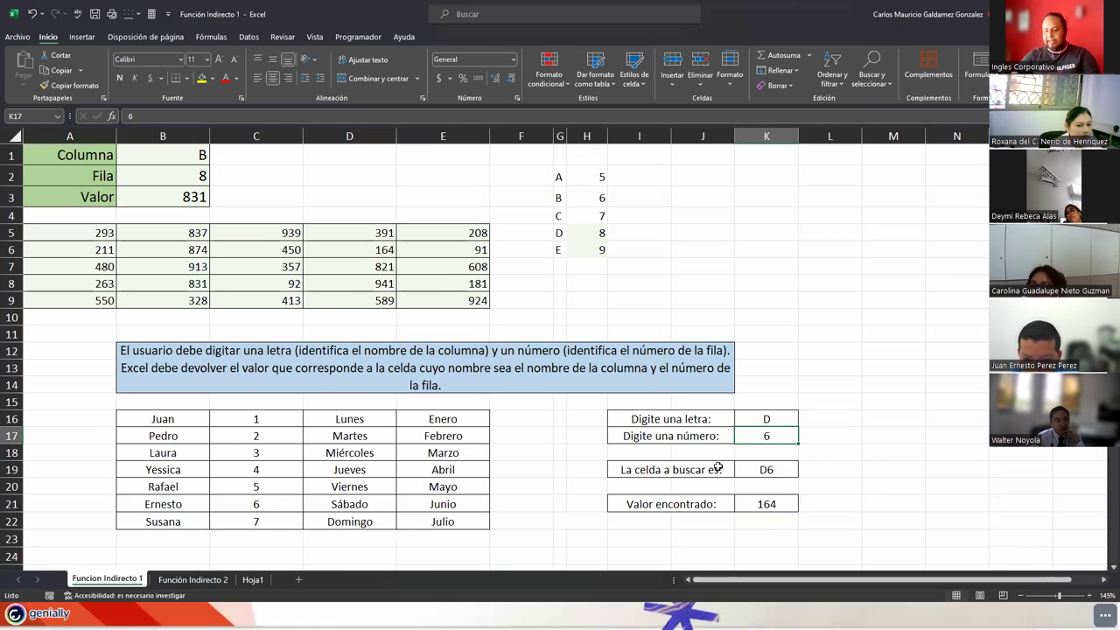
pyautogui.write('16')
pyautogui.press('Return')
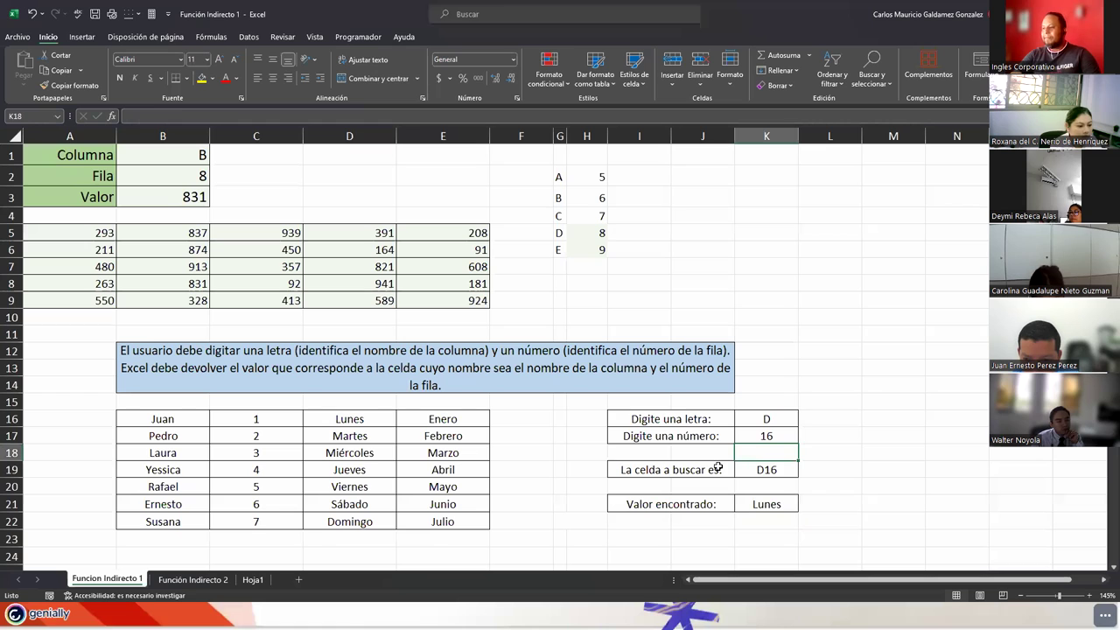
pyautogui.click(366, 421)
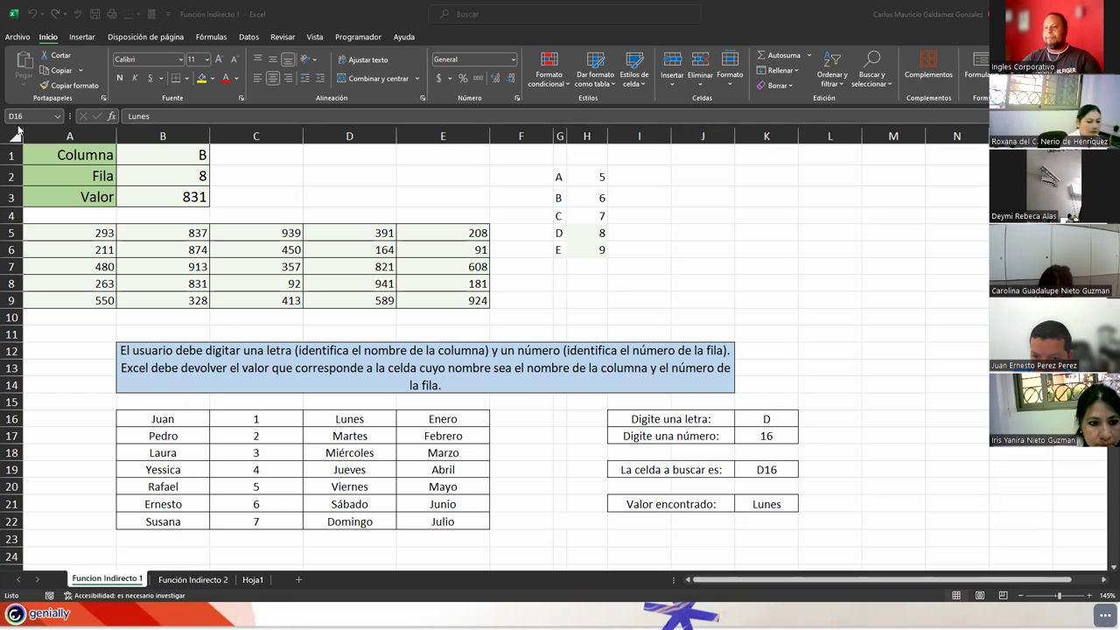
# - Capture a screen snip of the worksheet area covering columns A to L and rows 1 to 24
pyautogui.press('super+shift+s')
pyautogui.moveTo(2, 129); pyautogui.dragTo(866, 595)
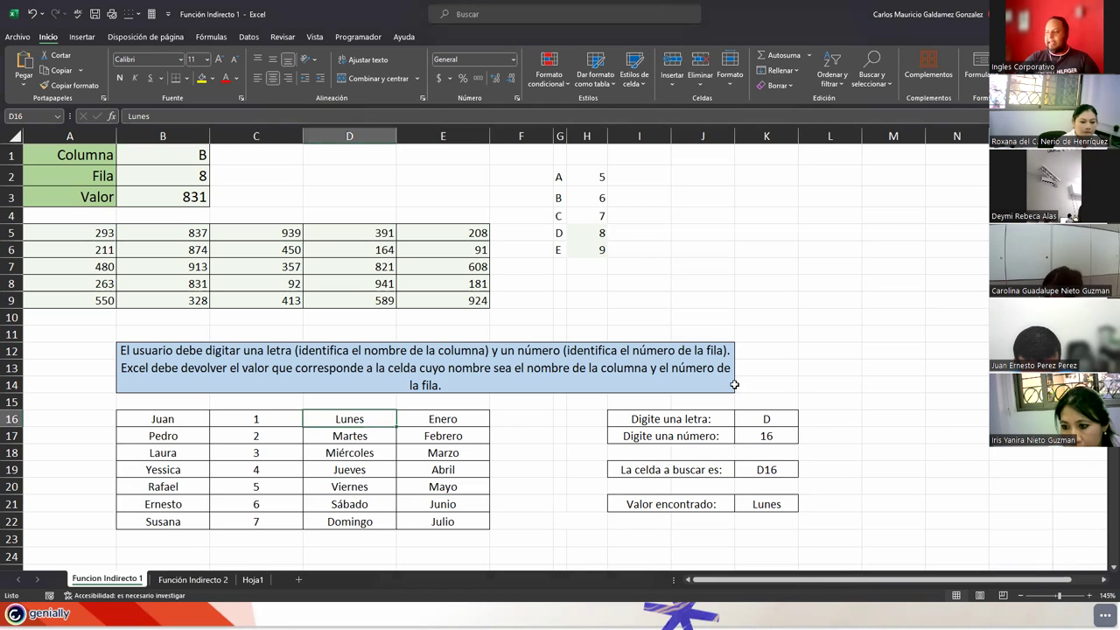
# - Enter the allowed ranges B--E in L16 and 16--22 in L17 beside the input cells, and right-align both
pyautogui.click(773, 418)
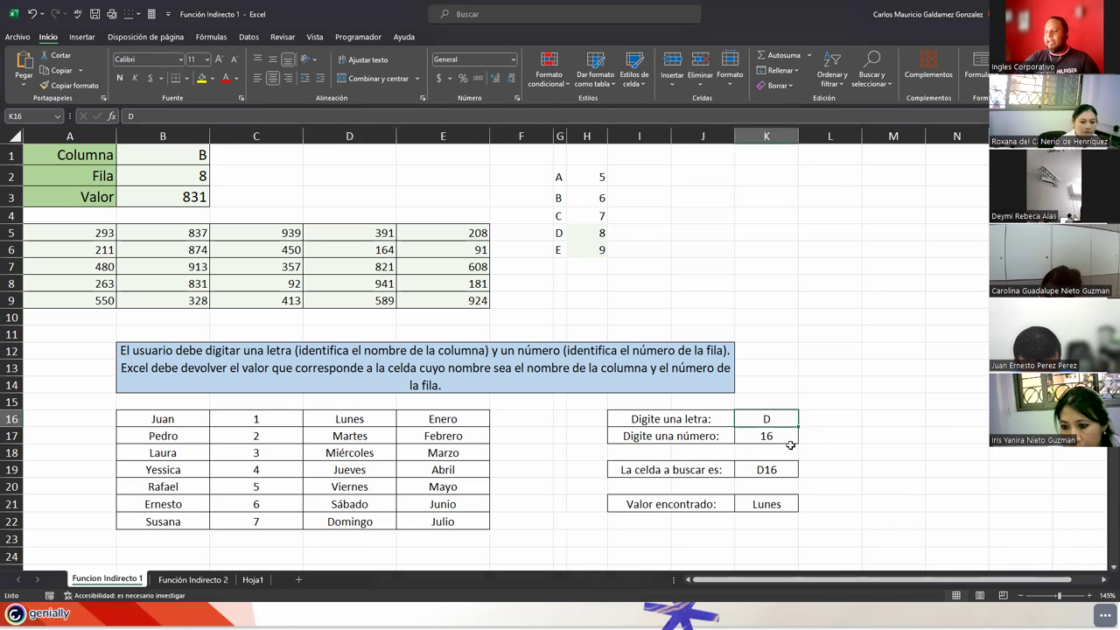
pyautogui.click(784, 437)
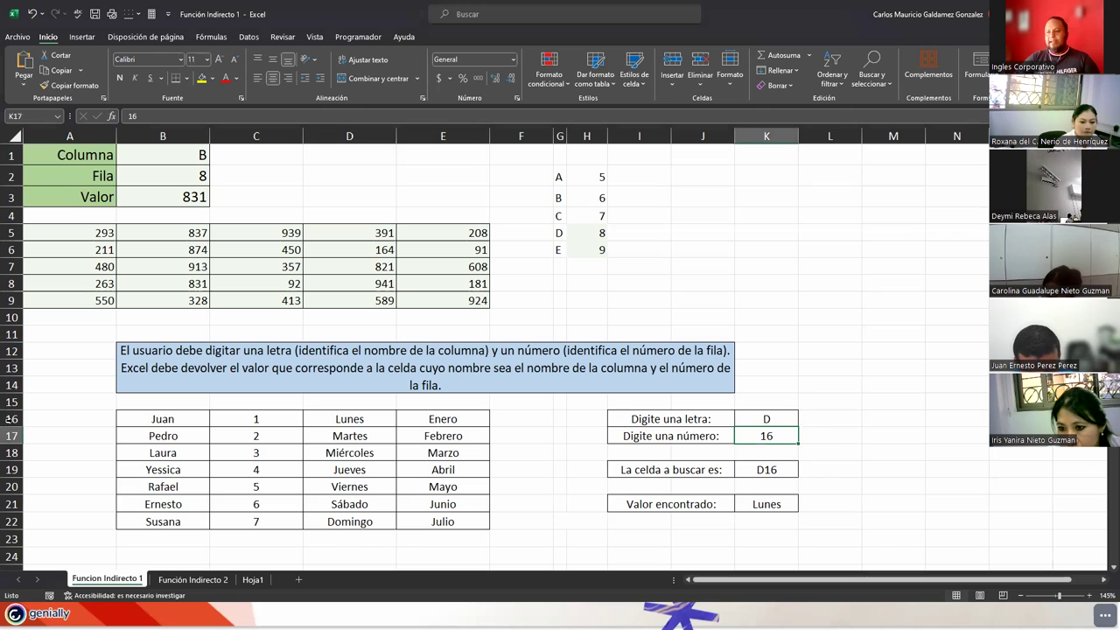
pyautogui.click(810, 438)
pyautogui.write('16-')
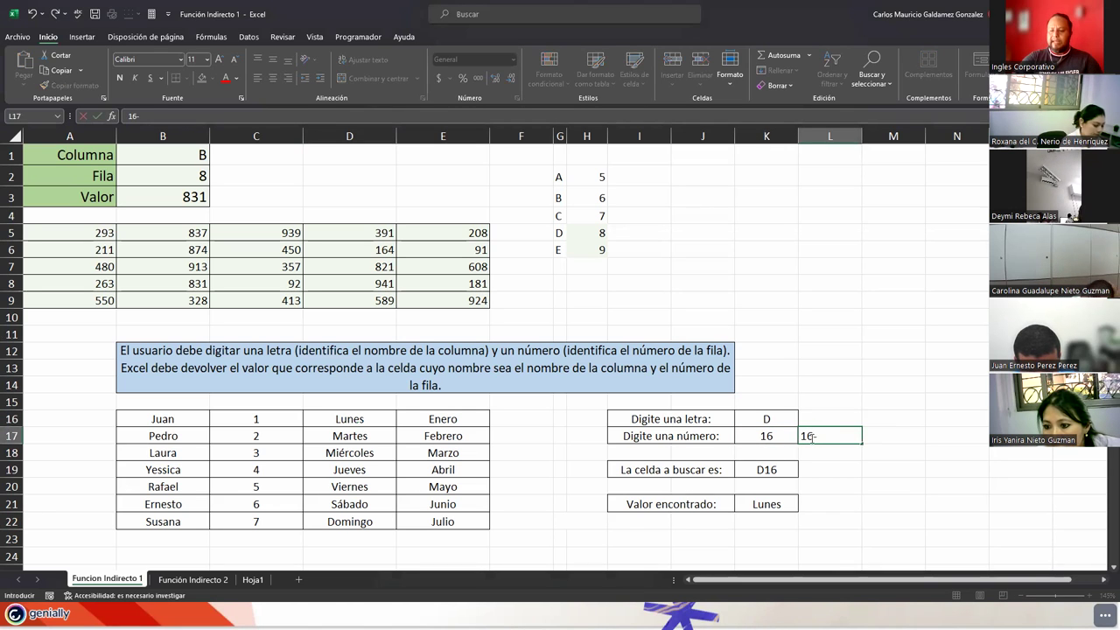
pyautogui.write('-22')
pyautogui.press('Up')
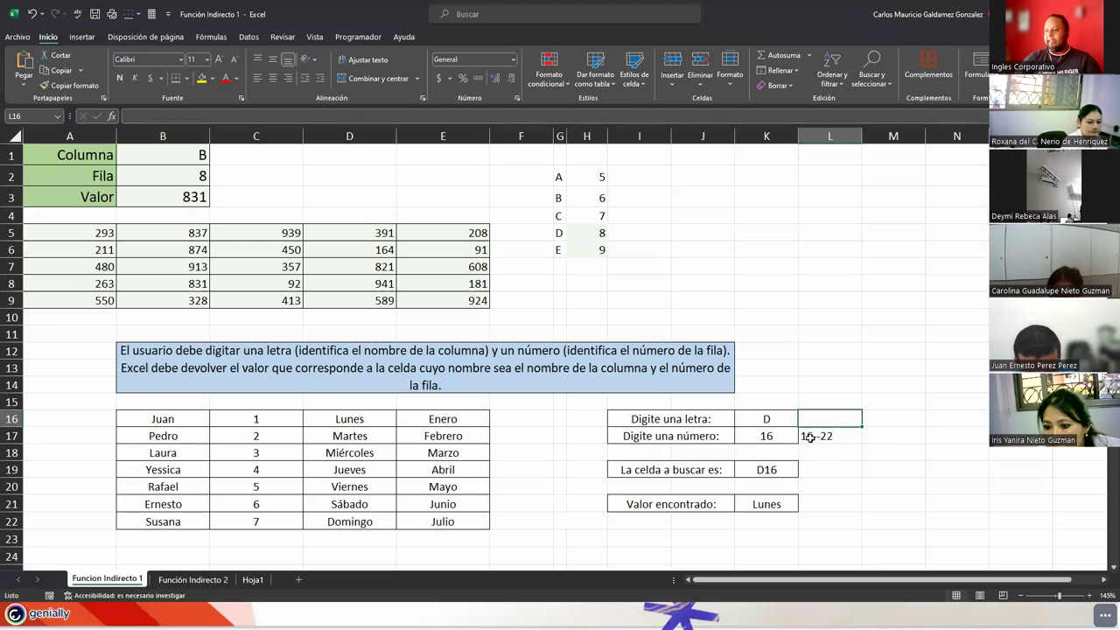
pyautogui.write('B')
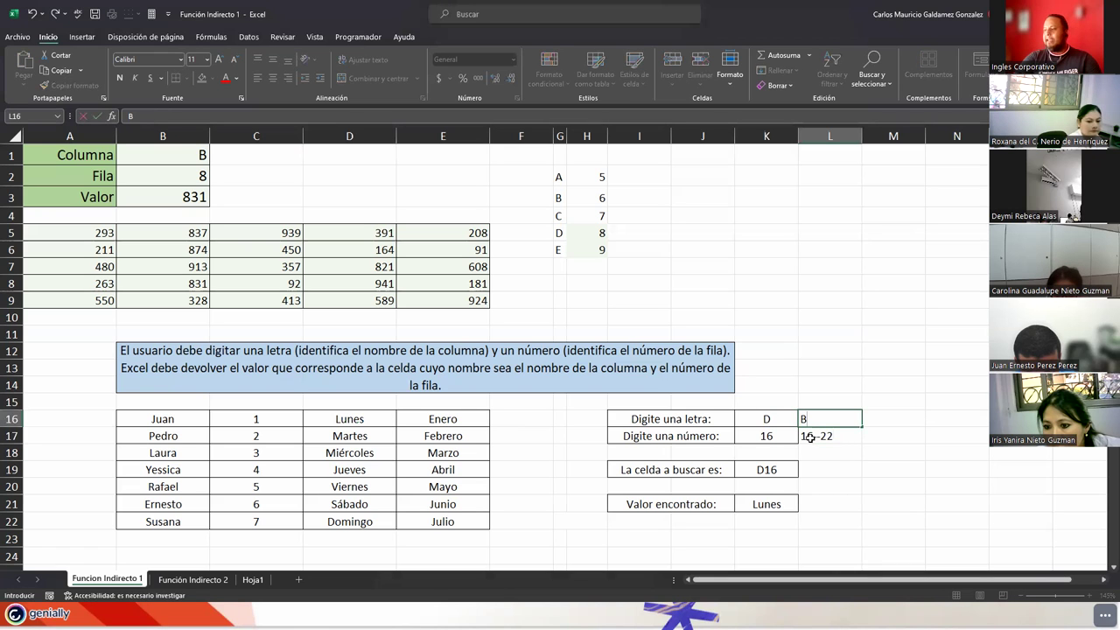
pyautogui.write('--E')
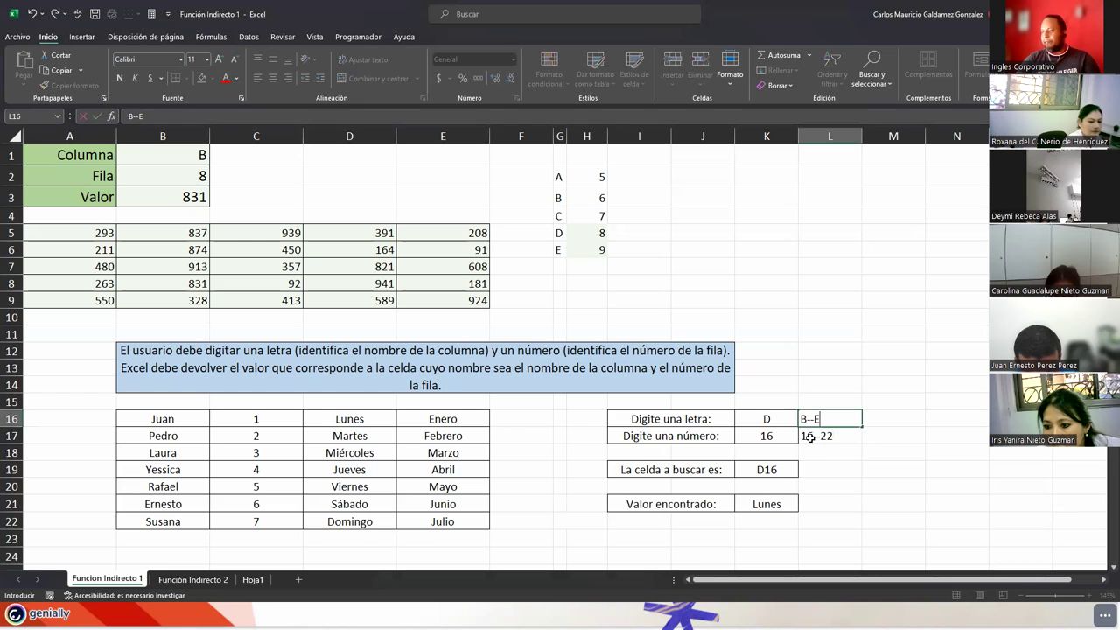
pyautogui.press('Return')
pyautogui.moveTo(821, 419); pyautogui.dragTo(823, 437)
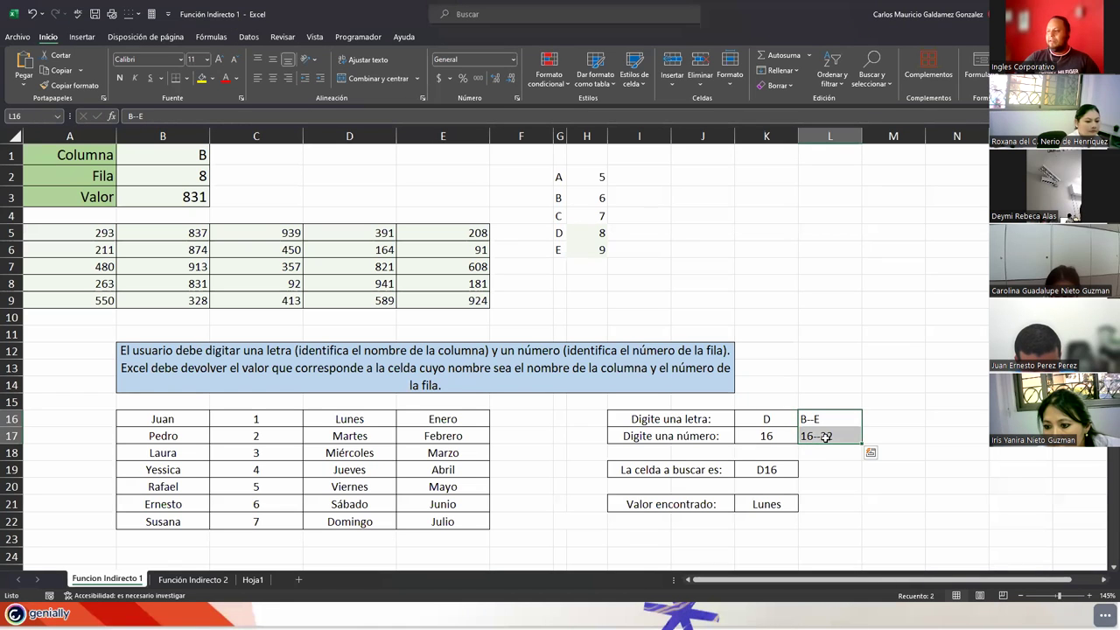
pyautogui.click(288, 80)
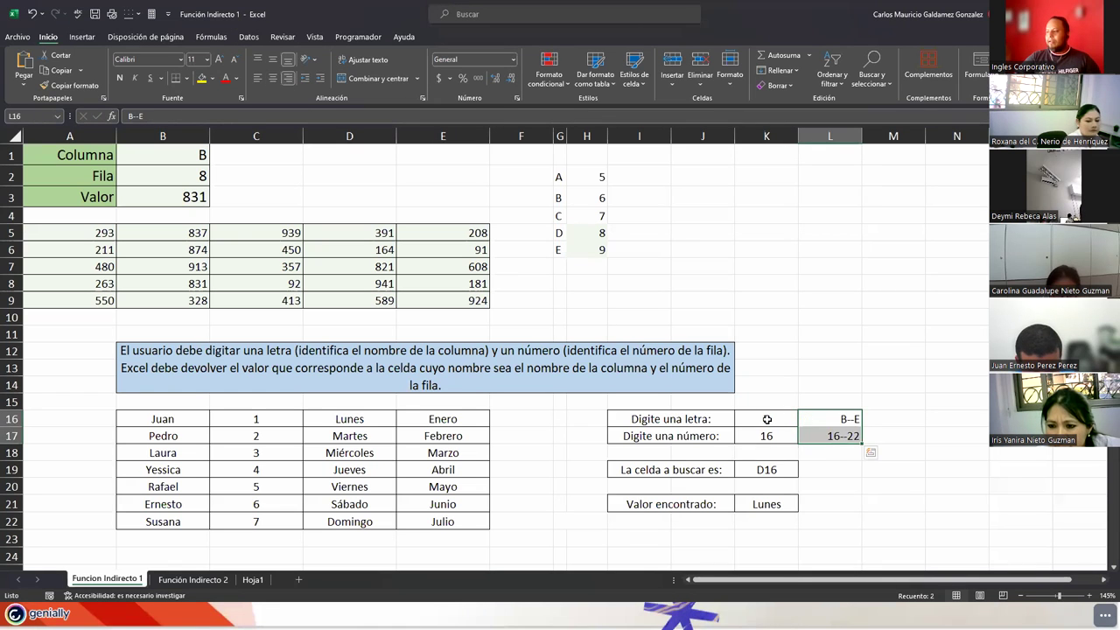
# - Set the column letter in K16 to C and check the found value against cell C16
pyautogui.click(766, 420)
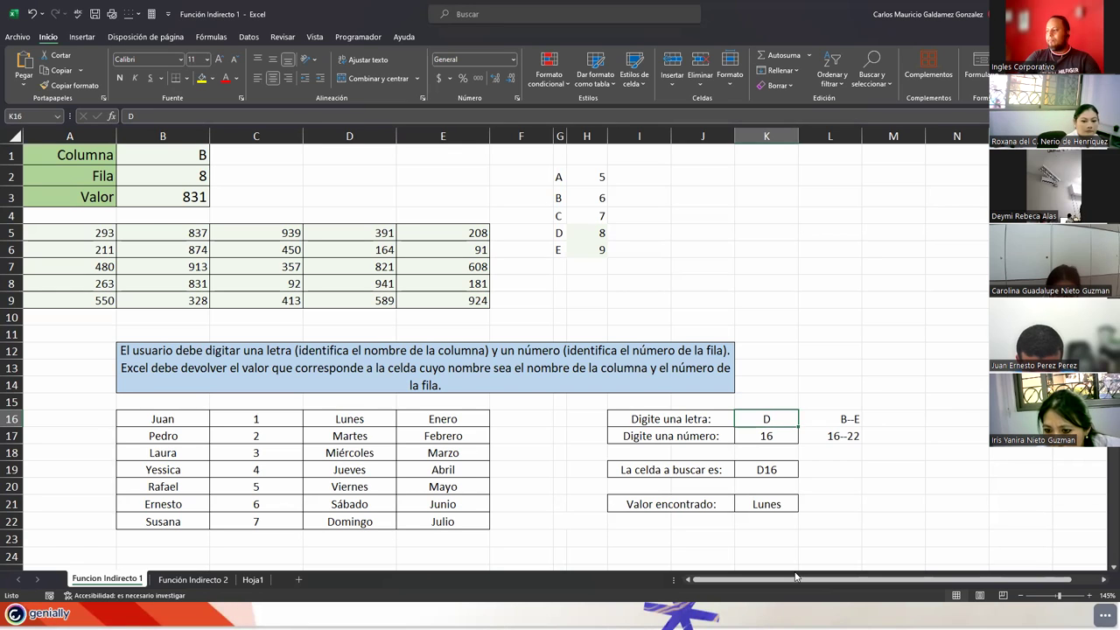
pyautogui.write('C')
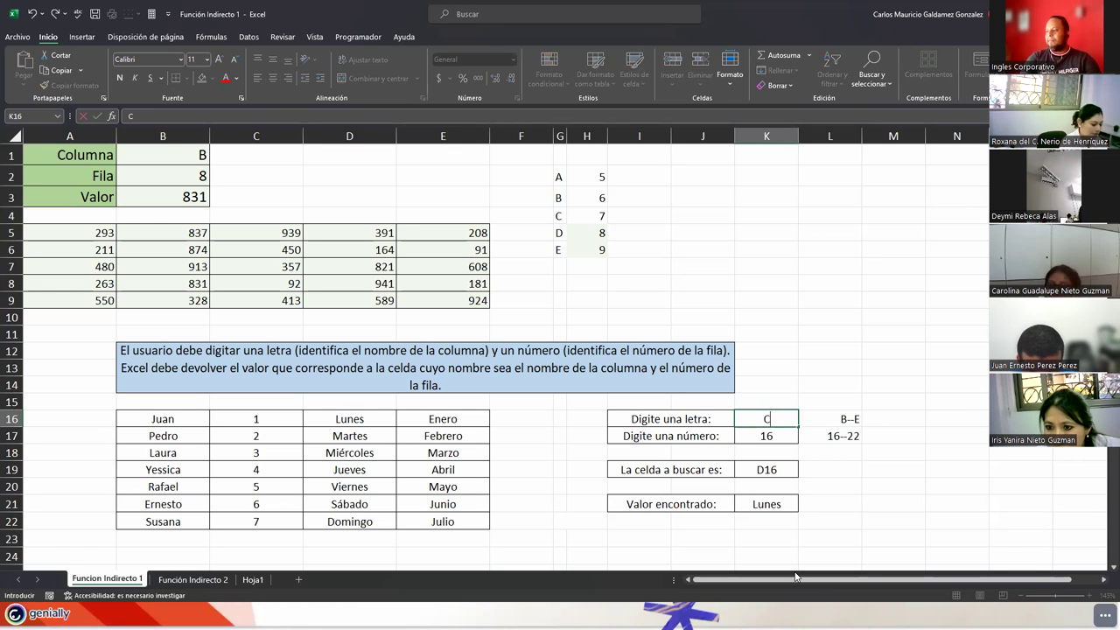
pyautogui.press('Return')
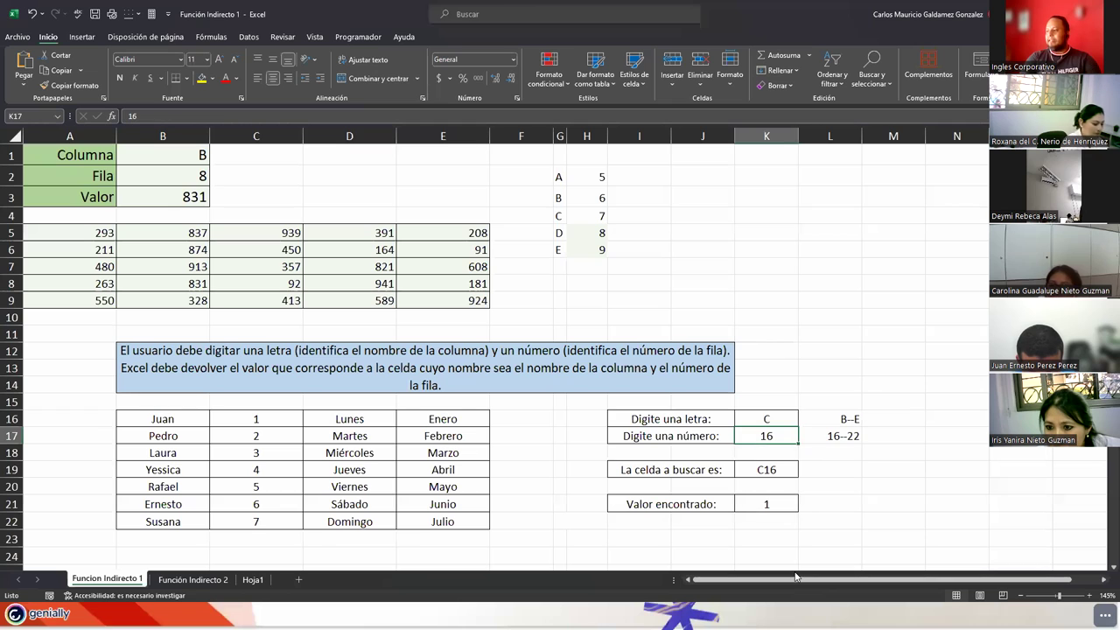
pyautogui.click(232, 419)
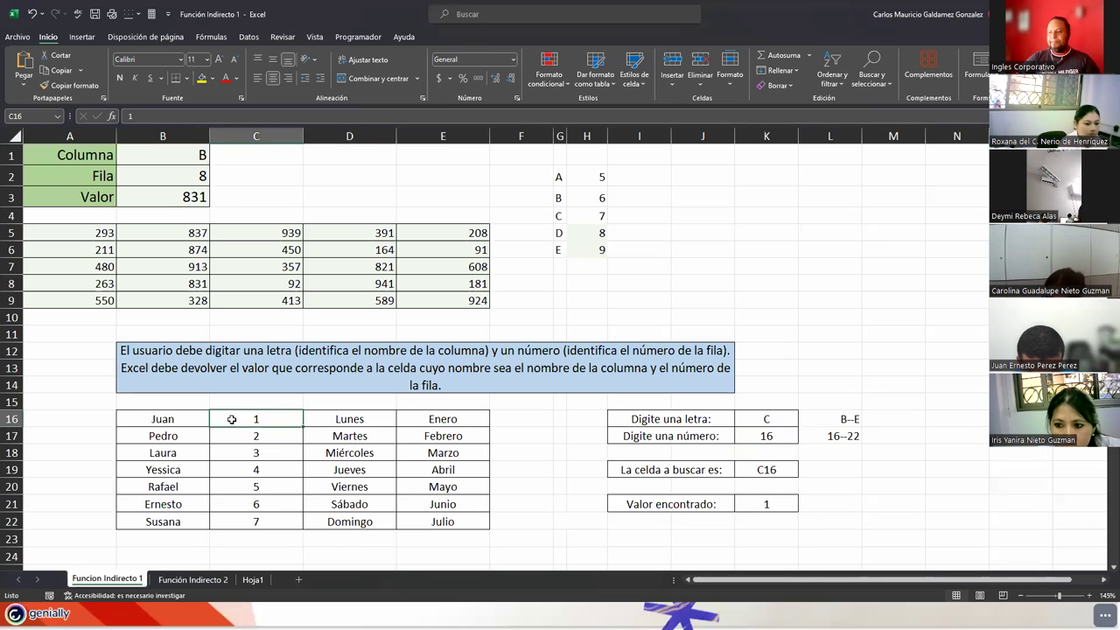
# - Set the row number in K17 to 21 and check the found value against cell C21
pyautogui.click(758, 439)
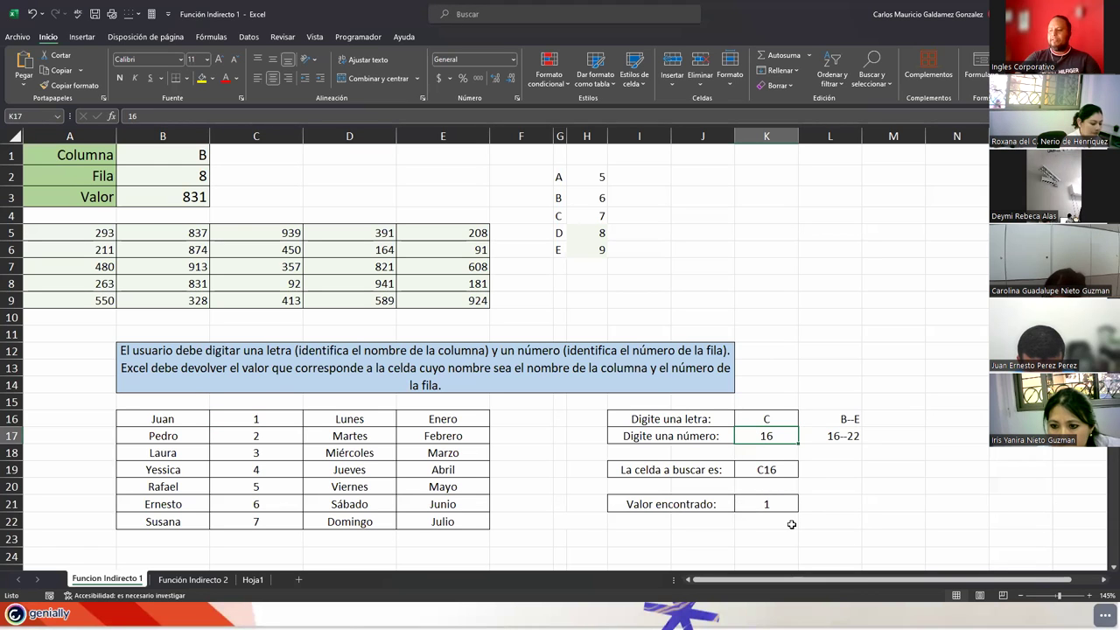
pyautogui.write('21')
pyautogui.press('Return')
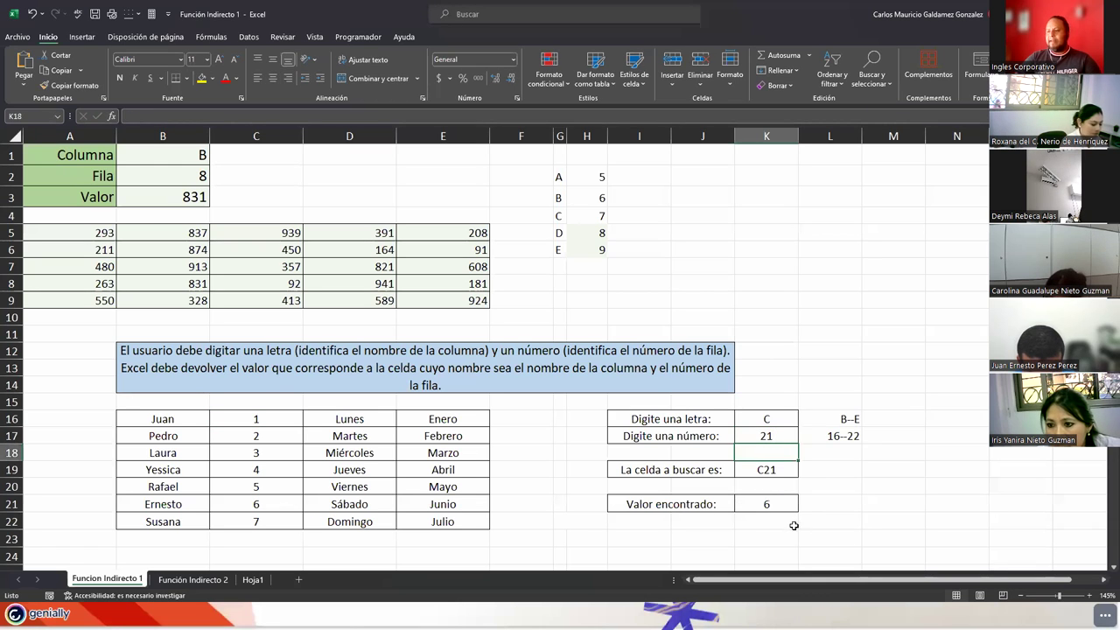
pyautogui.click(252, 506)
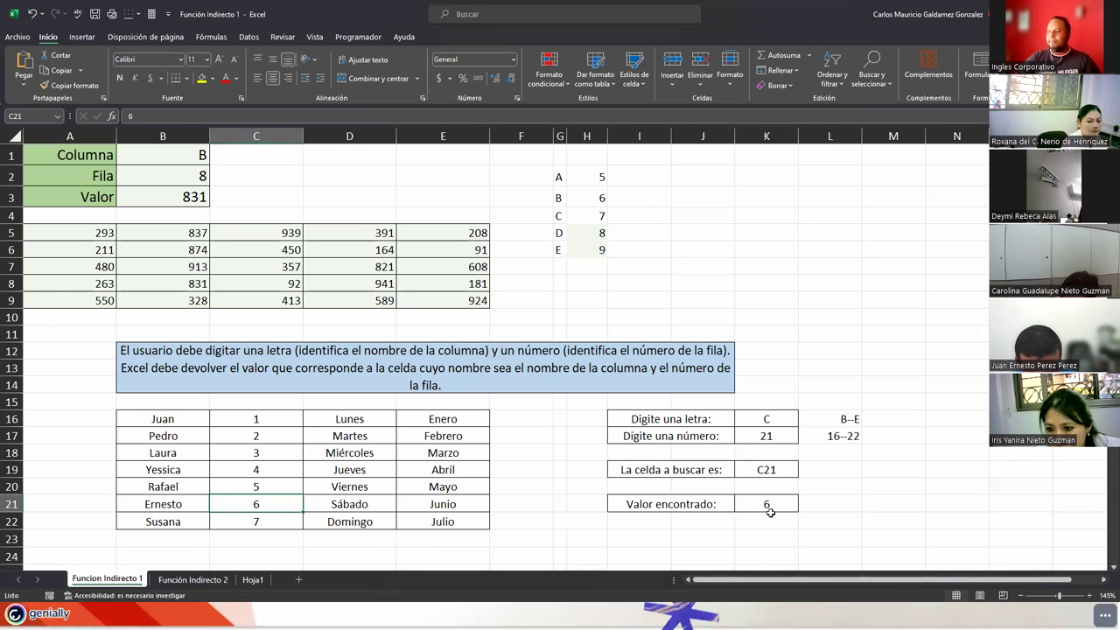
pyautogui.moveTo(767, 420); pyautogui.dragTo(770, 438)
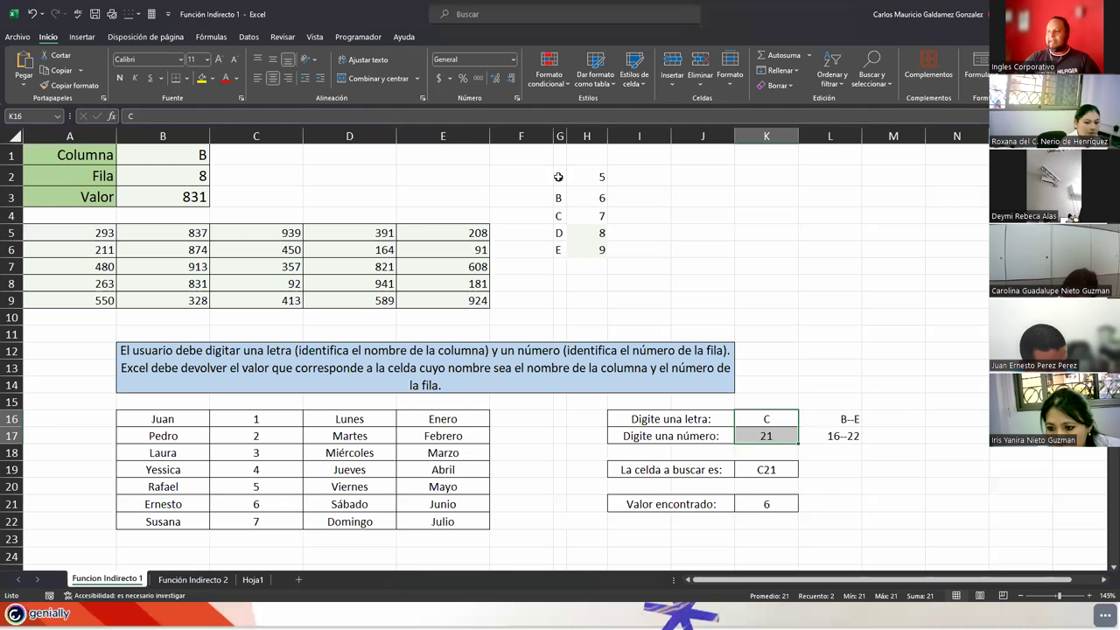
pyautogui.moveTo(557, 175); pyautogui.dragTo(591, 259)
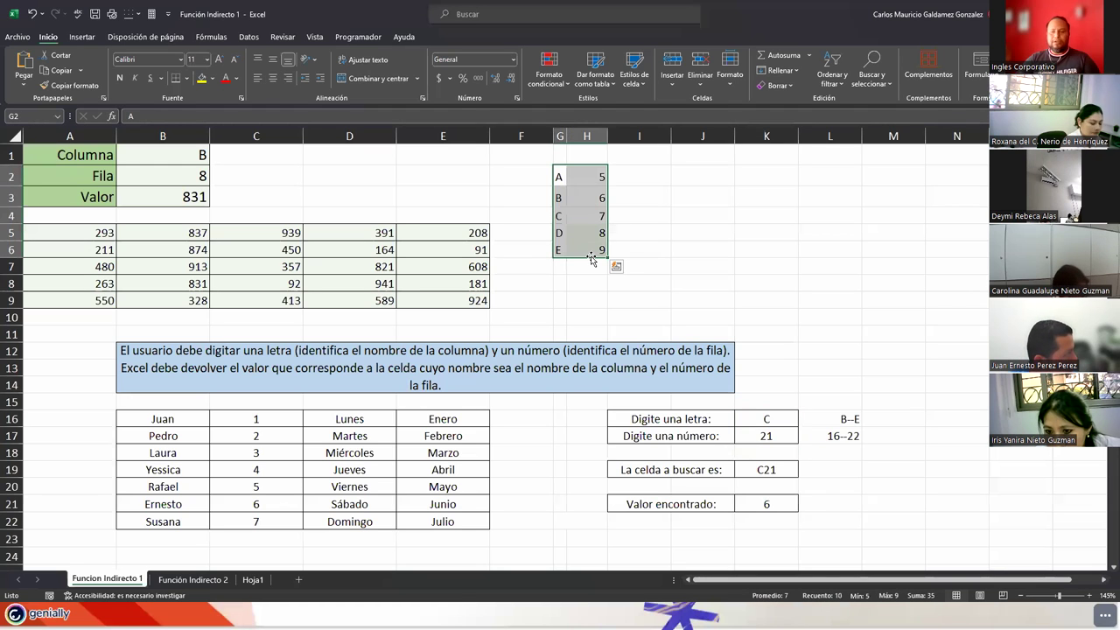
pyautogui.hotkey('ctrl', 'v')
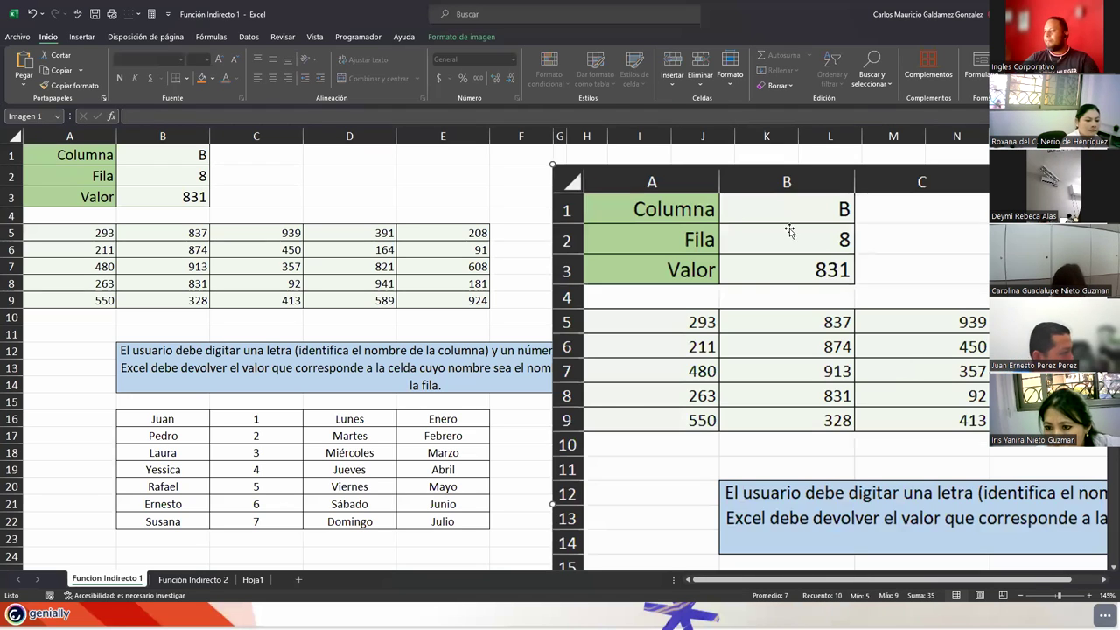
pyautogui.press('Delete')
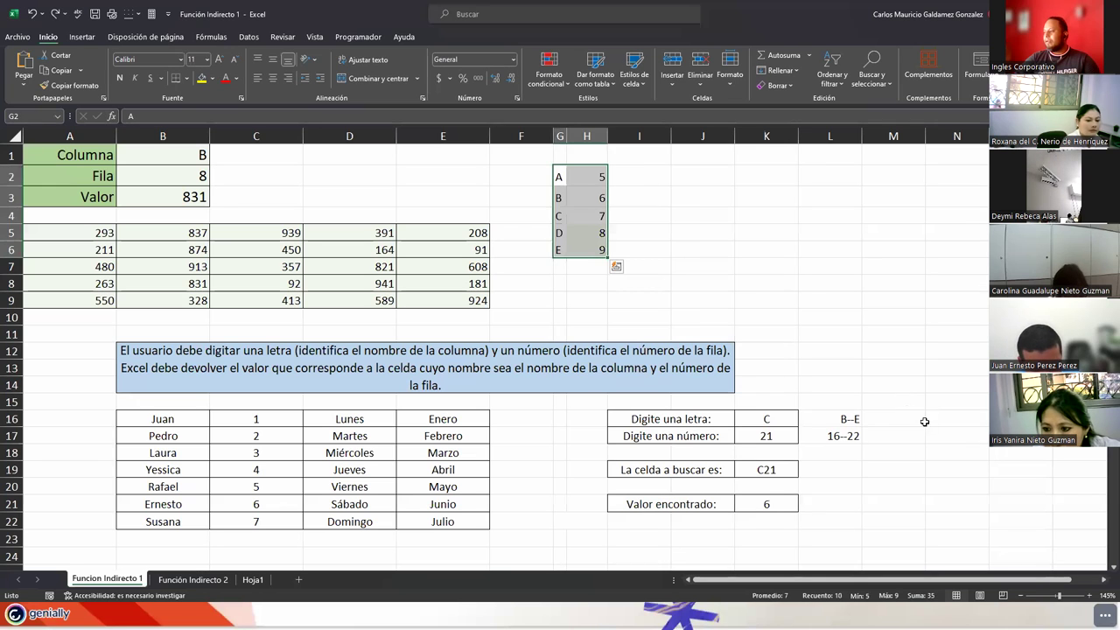
# - Copy the letter and number lists from G2:H6 to N16 and fit columns N and O to their contents
pyautogui.moveTo(559, 175); pyautogui.dragTo(600, 248)
pyautogui.hotkey('ctrl', 'c')
pyautogui.click(947, 422)
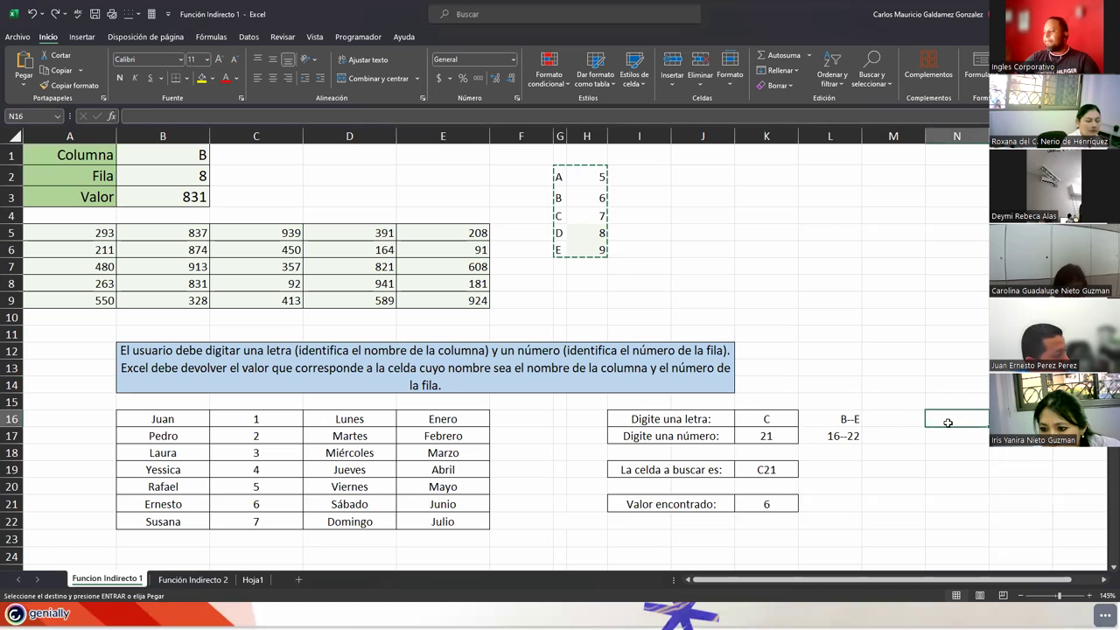
pyautogui.hotkey('ctrl', 'v')
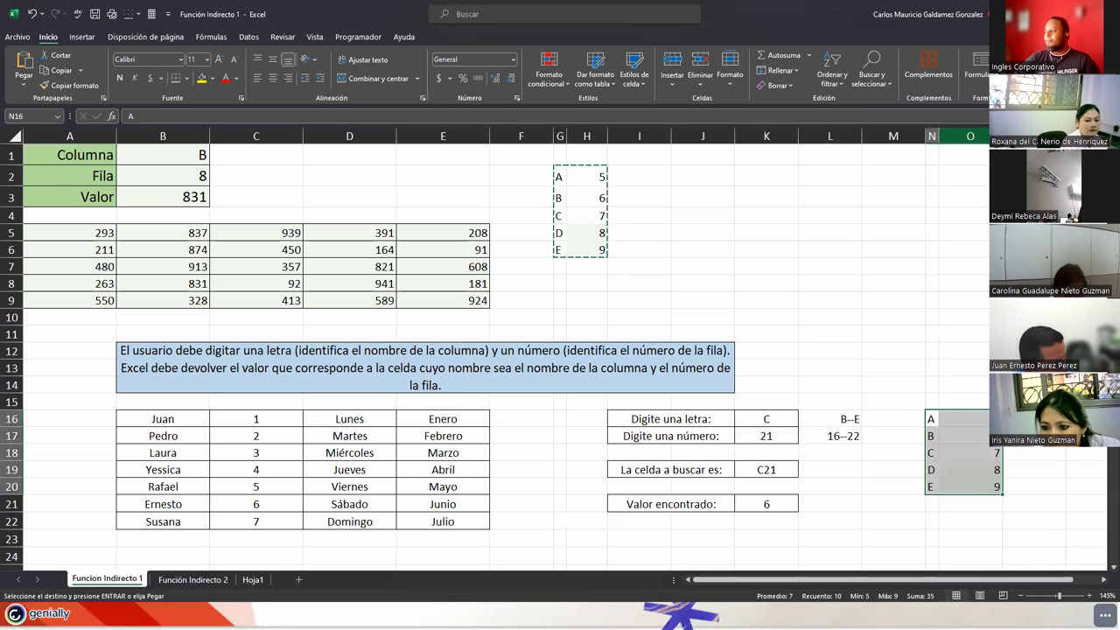
pyautogui.doubleClick(1003, 136)
pyautogui.click(930, 419)
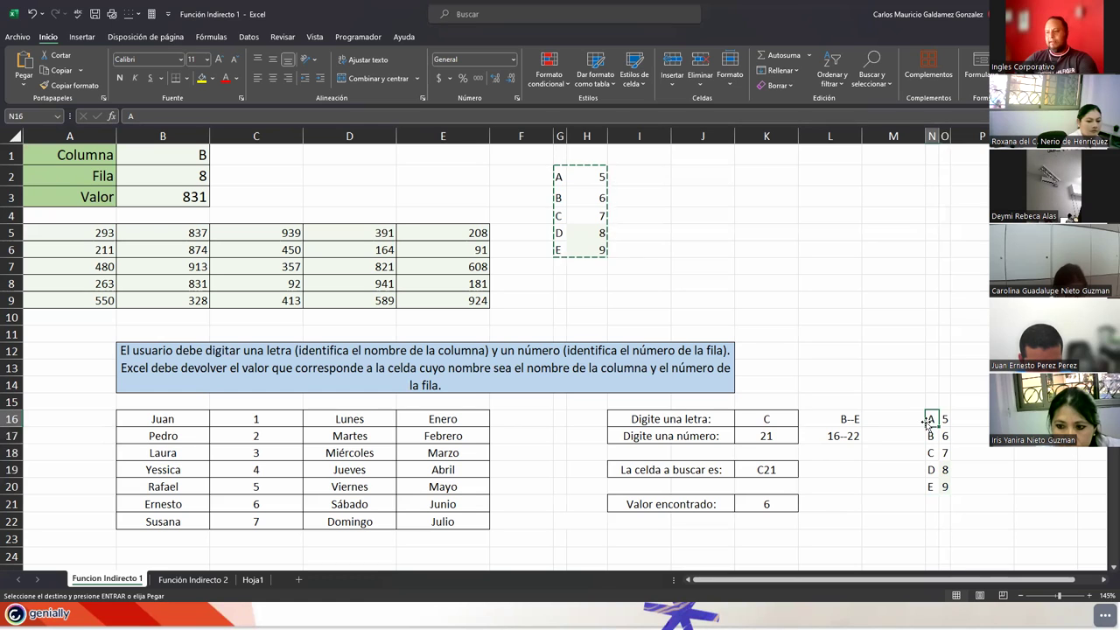
# - Remove the letter A from the copied list and move the letters B to E up to N16:N19
pyautogui.press('Delete')
pyautogui.moveTo(932, 435); pyautogui.dragTo(933, 488)
pyautogui.moveTo(938, 438); pyautogui.dragTo(937, 421)
# - Replace the number list in column O with a fill series from 16 in O16 to 22 in O22
pyautogui.click(945, 419)
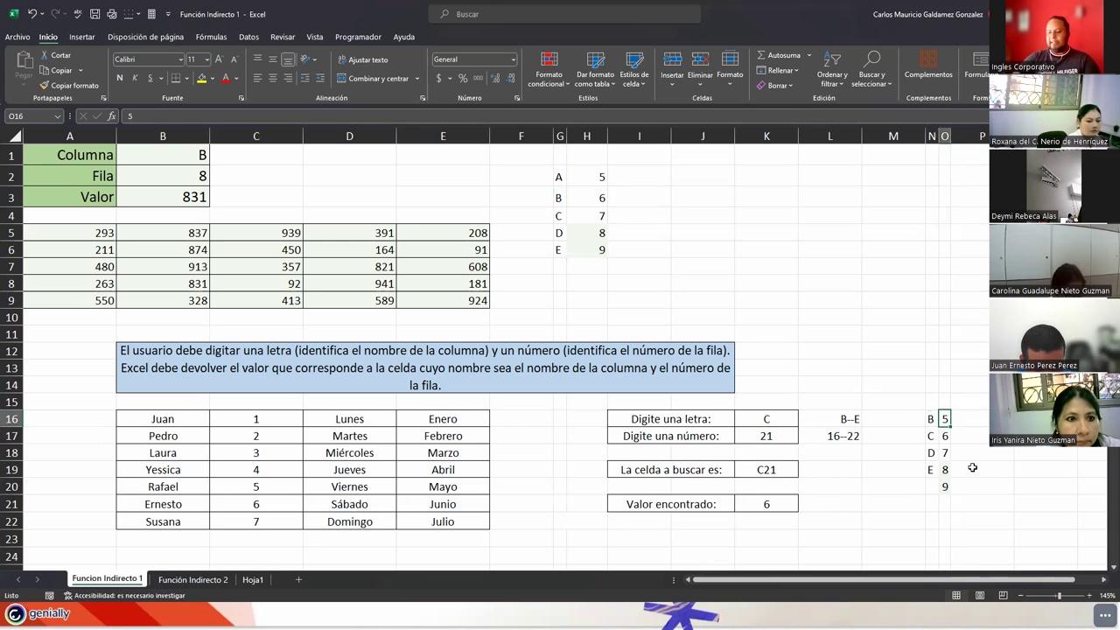
pyautogui.write('16+')
pyautogui.press('BackSpace')
pyautogui.press('Return')
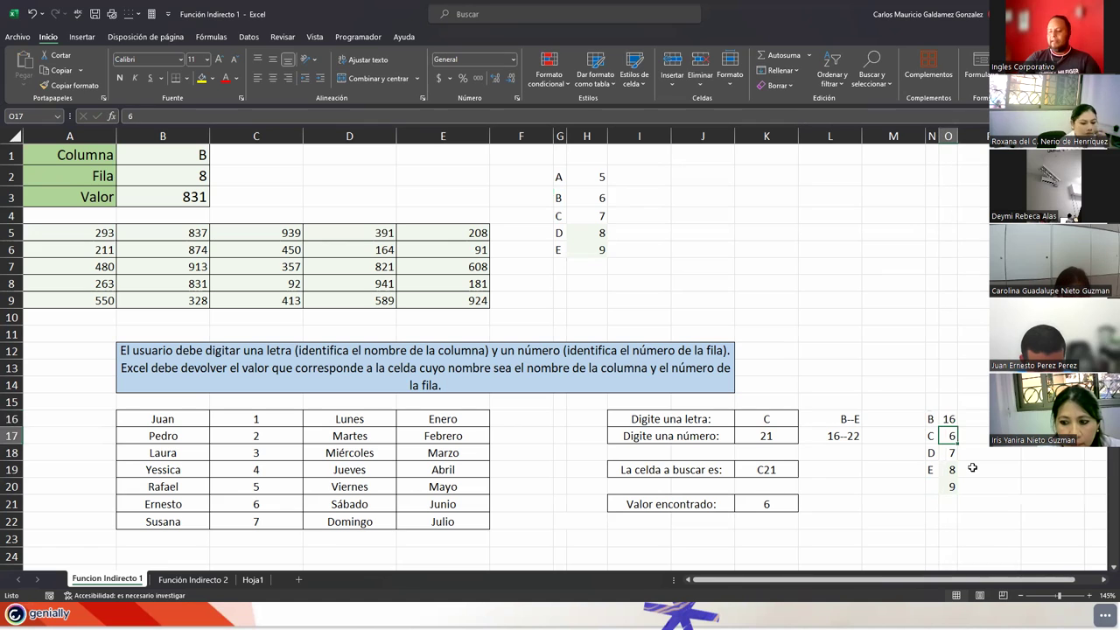
pyautogui.click(948, 419)
pyautogui.moveTo(957, 427); pyautogui.dragTo(953, 514)
pyautogui.click(967, 521)
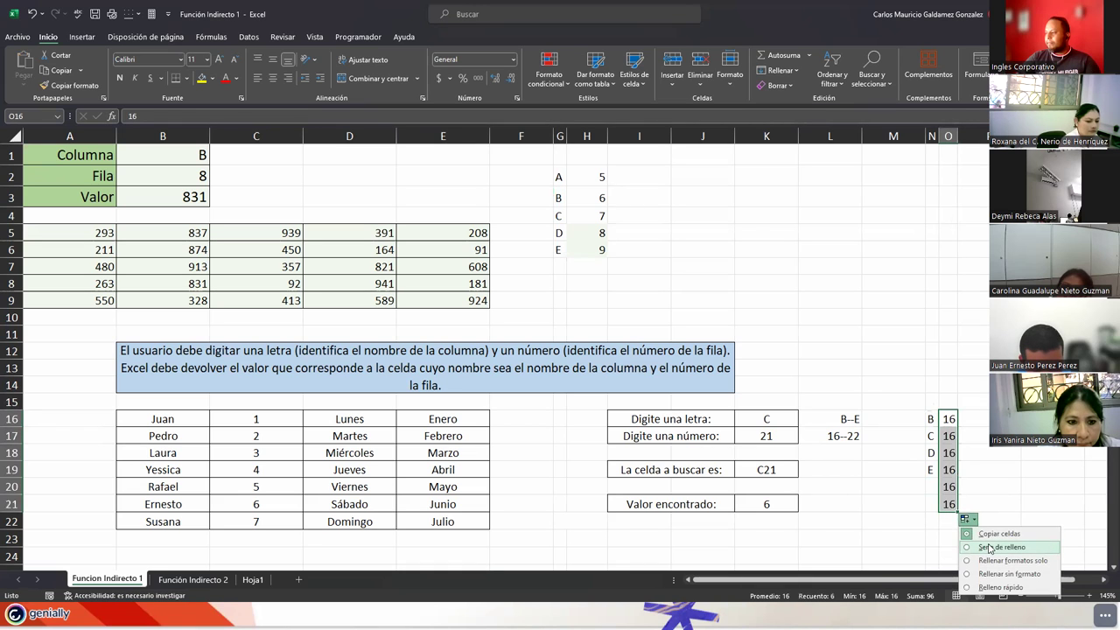
pyautogui.click(988, 542)
pyautogui.moveTo(957, 518); pyautogui.dragTo(954, 532)
# - Add list data validation to the letter input cell K16, using $N$16:$N$19 as the source
pyautogui.click(777, 420)
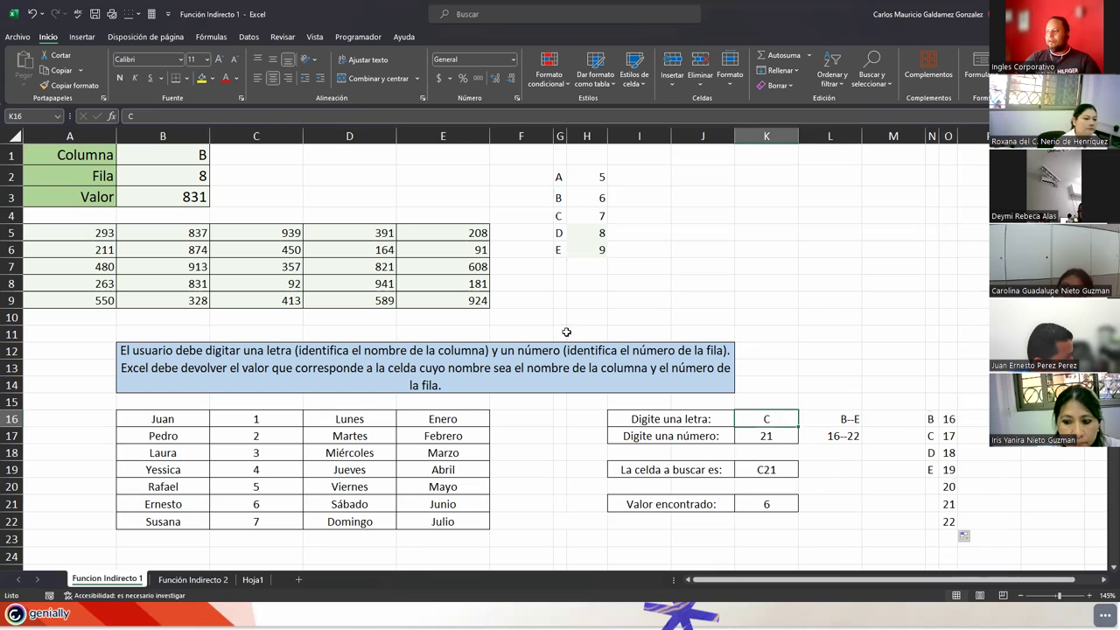
pyautogui.click(245, 39)
pyautogui.click(628, 58)
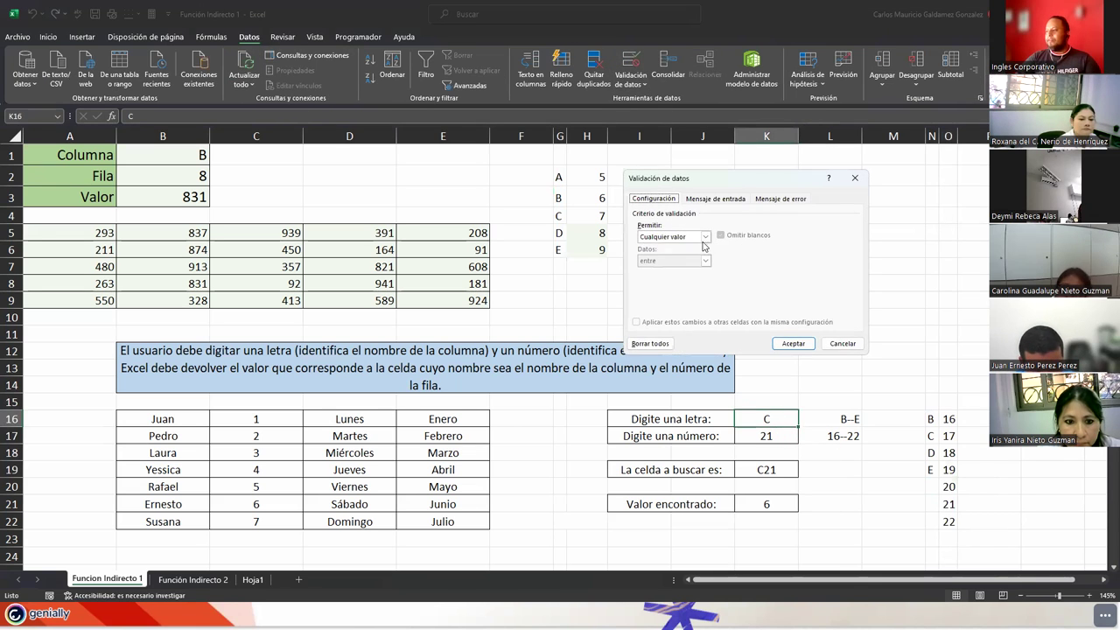
pyautogui.click(705, 236)
pyautogui.click(665, 269)
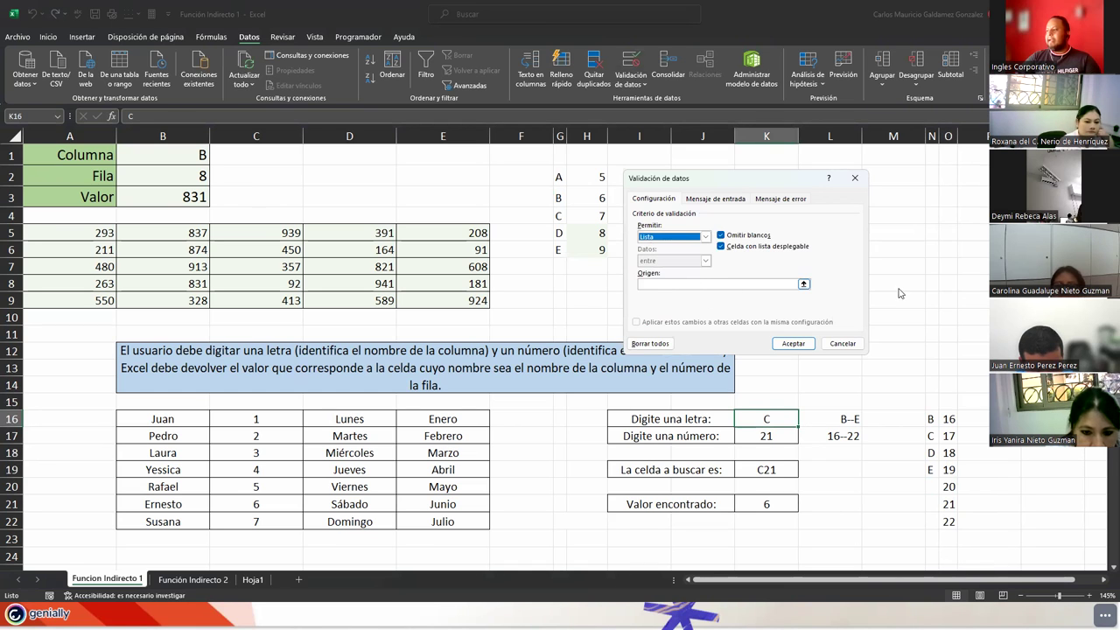
pyautogui.click(804, 285)
pyautogui.moveTo(931, 418); pyautogui.dragTo(930, 470)
pyautogui.click(861, 193)
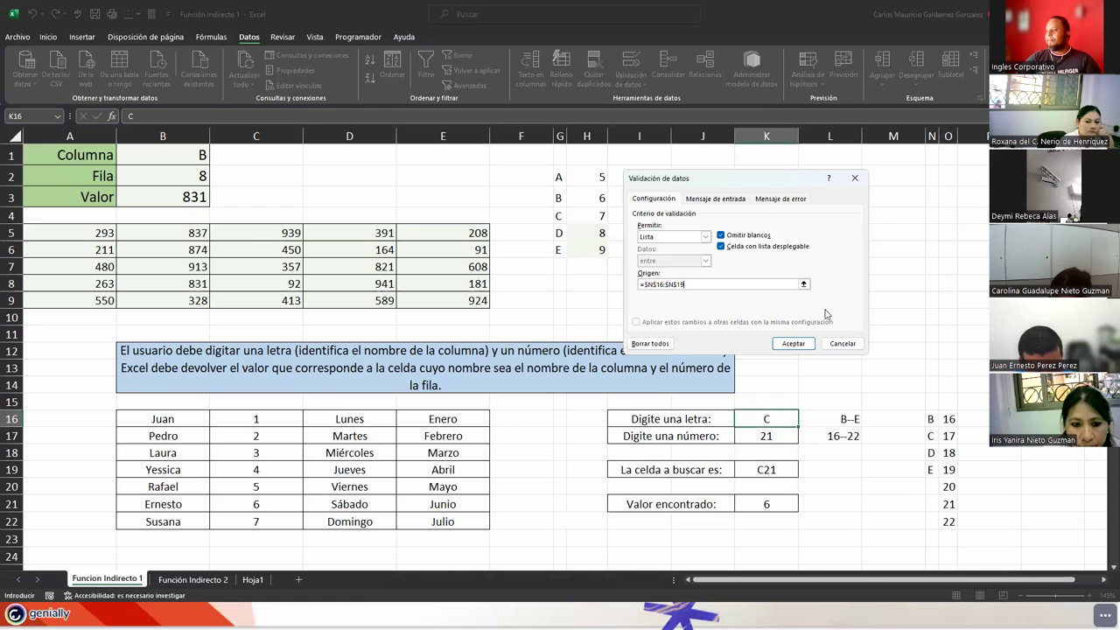
pyautogui.click(790, 339)
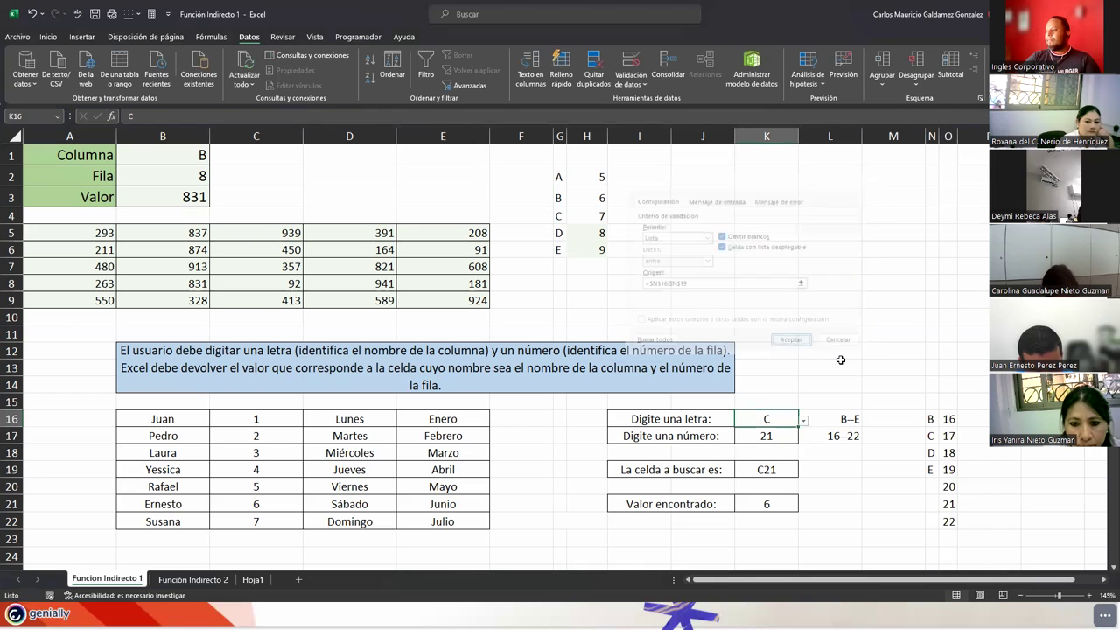
# - Add list data validation to the number input cell K17, using $O$16:$O$22 as the source
pyautogui.click(754, 433)
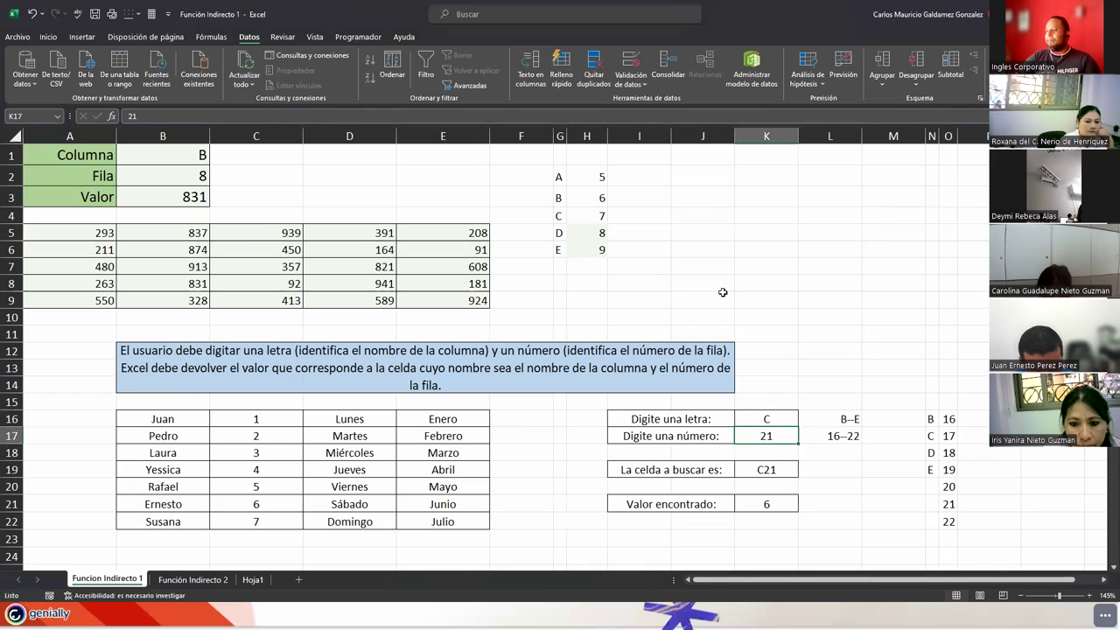
pyautogui.click(636, 63)
pyautogui.click(705, 236)
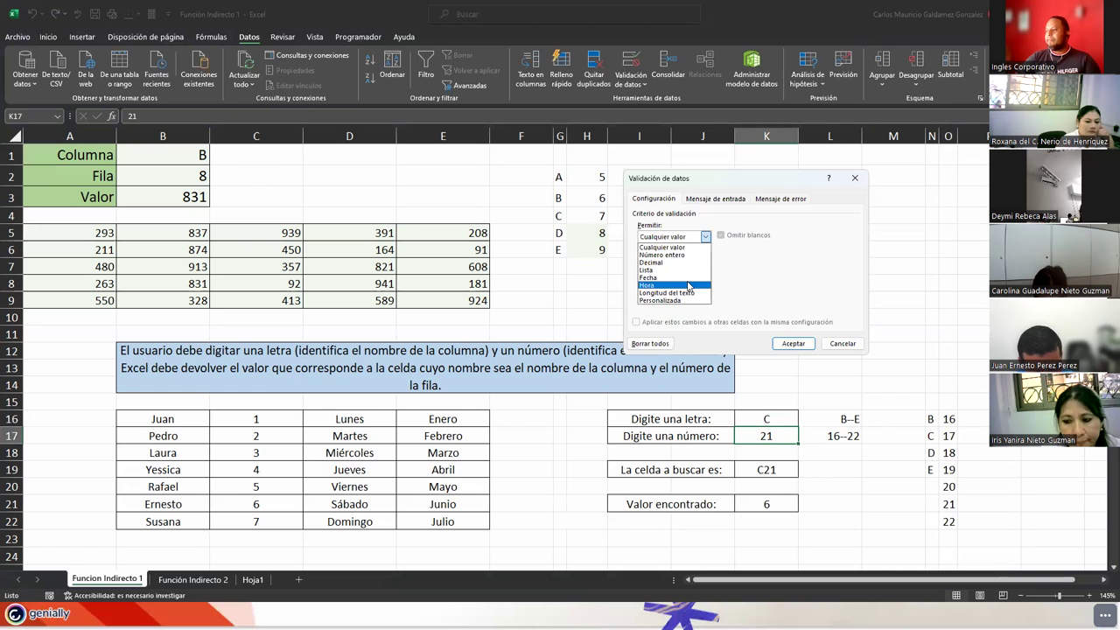
pyautogui.click(678, 269)
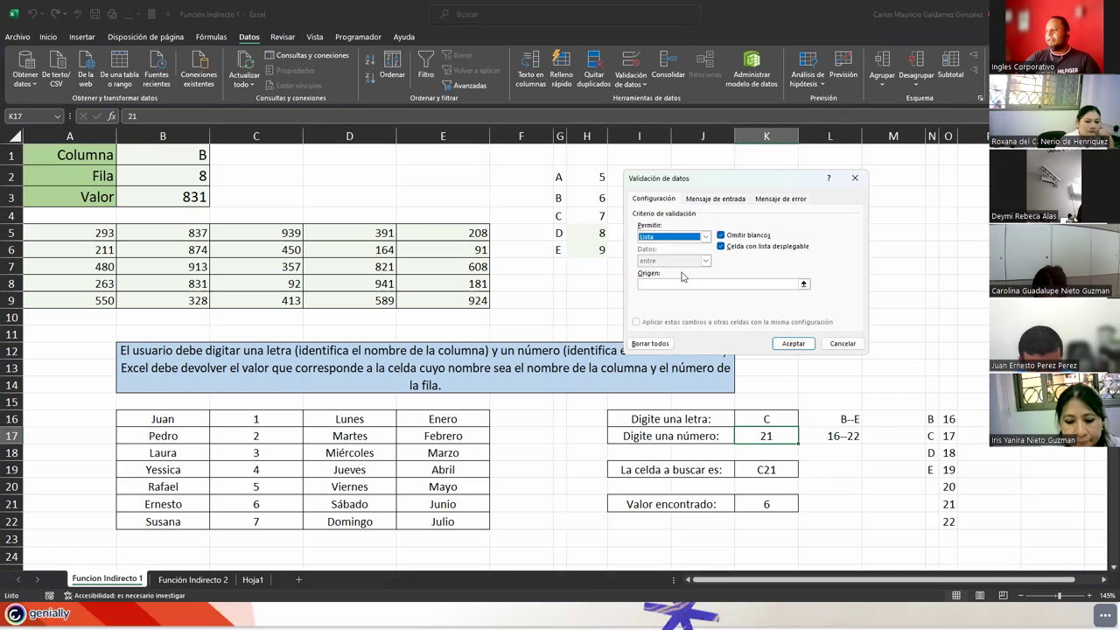
pyautogui.click(804, 285)
pyautogui.click(948, 419)
pyautogui.moveTo(954, 445); pyautogui.dragTo(948, 523)
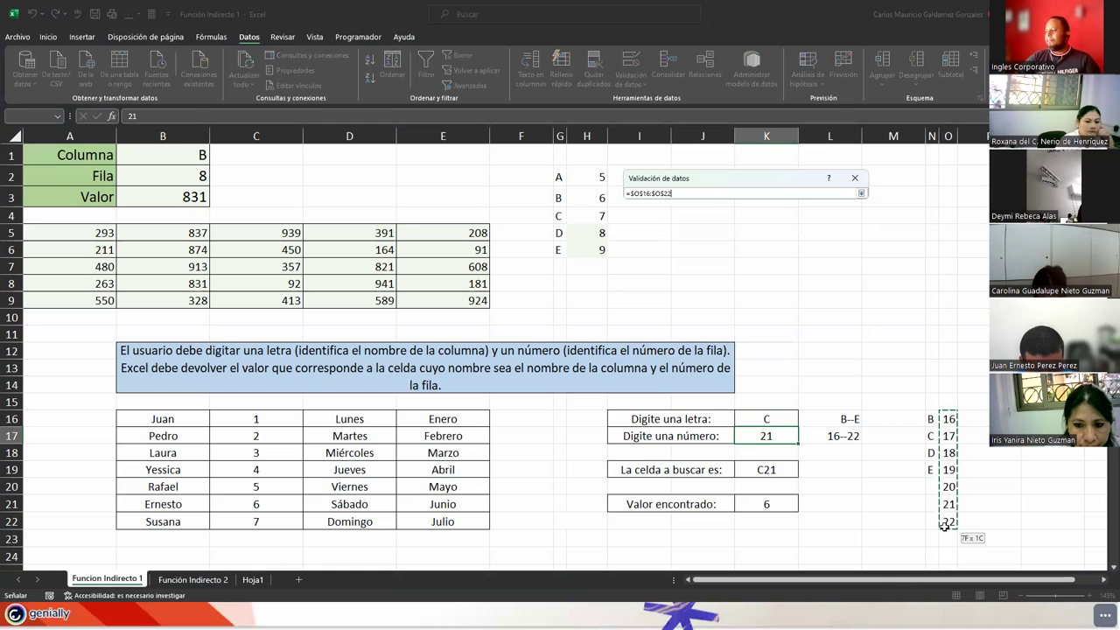
pyautogui.click(861, 193)
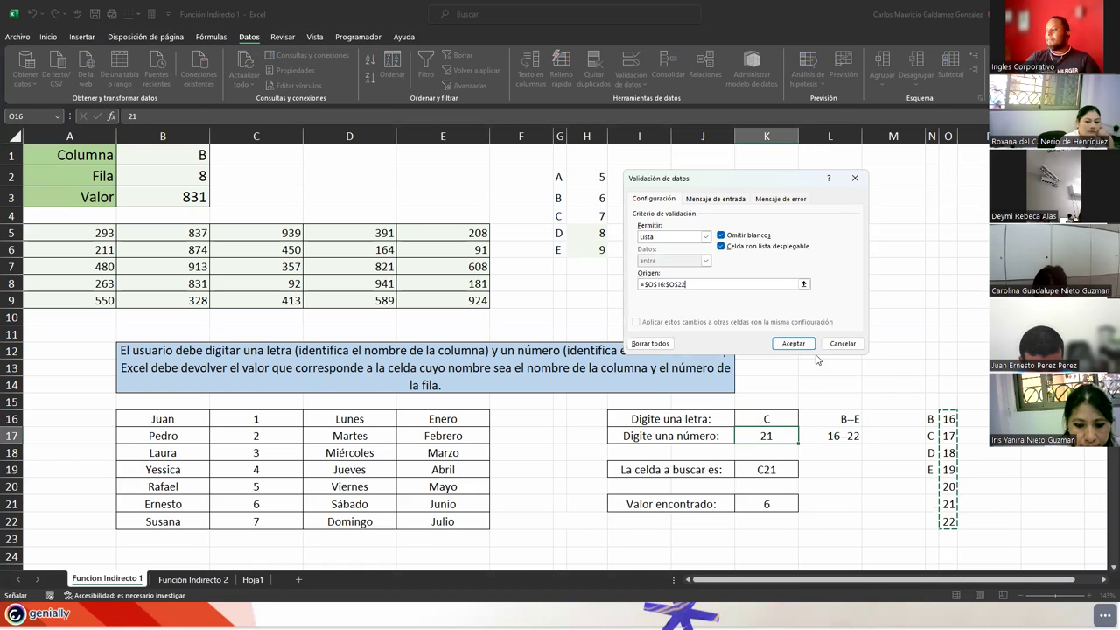
pyautogui.click(796, 341)
# - Test the new dropdown lists by choosing letter B in K16 and number 17 in K17
pyautogui.click(786, 423)
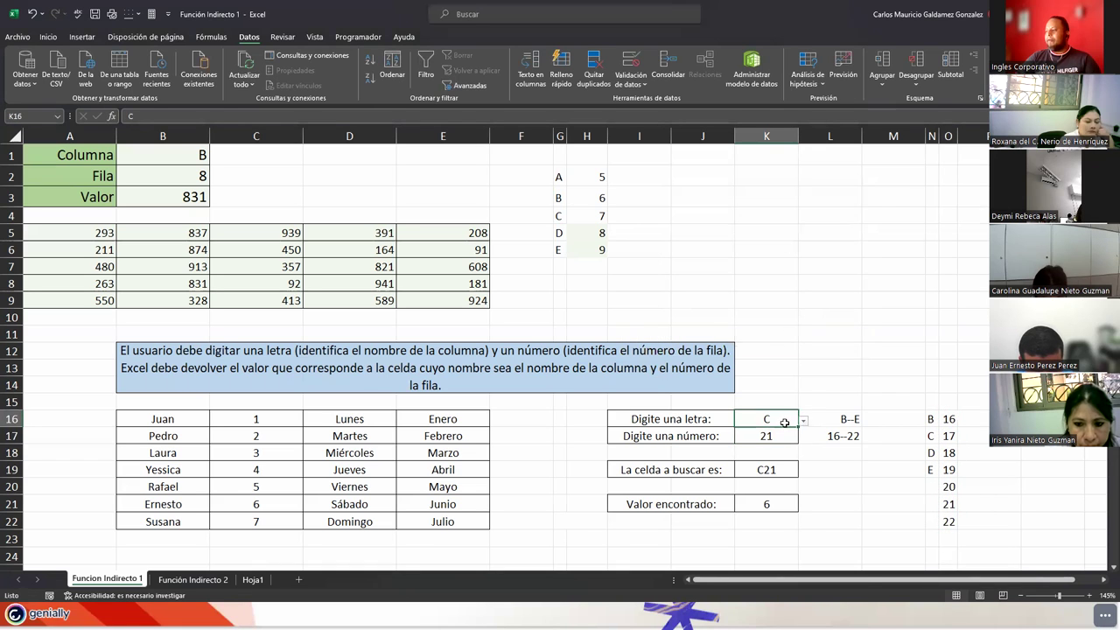
pyautogui.click(803, 421)
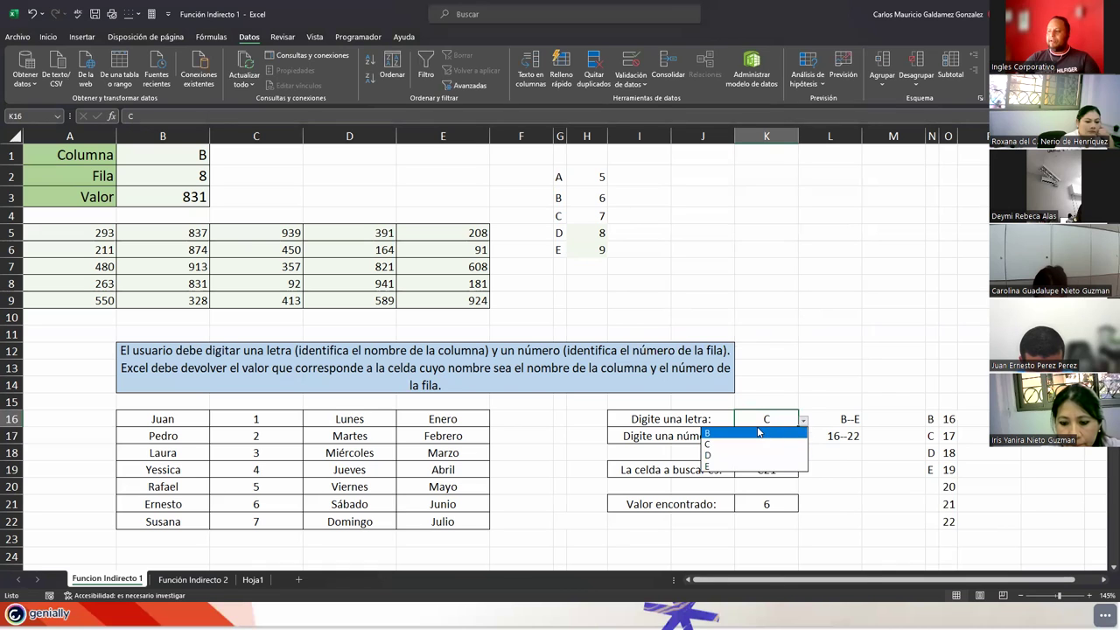
pyautogui.click(794, 435)
pyautogui.click(787, 436)
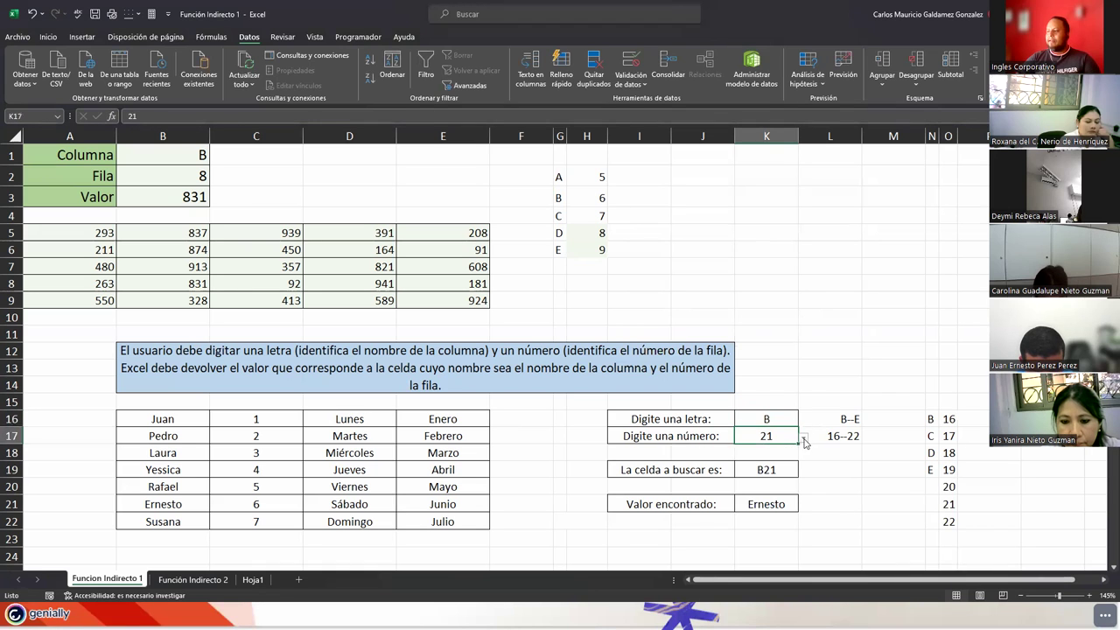
pyautogui.click(803, 437)
pyautogui.click(769, 461)
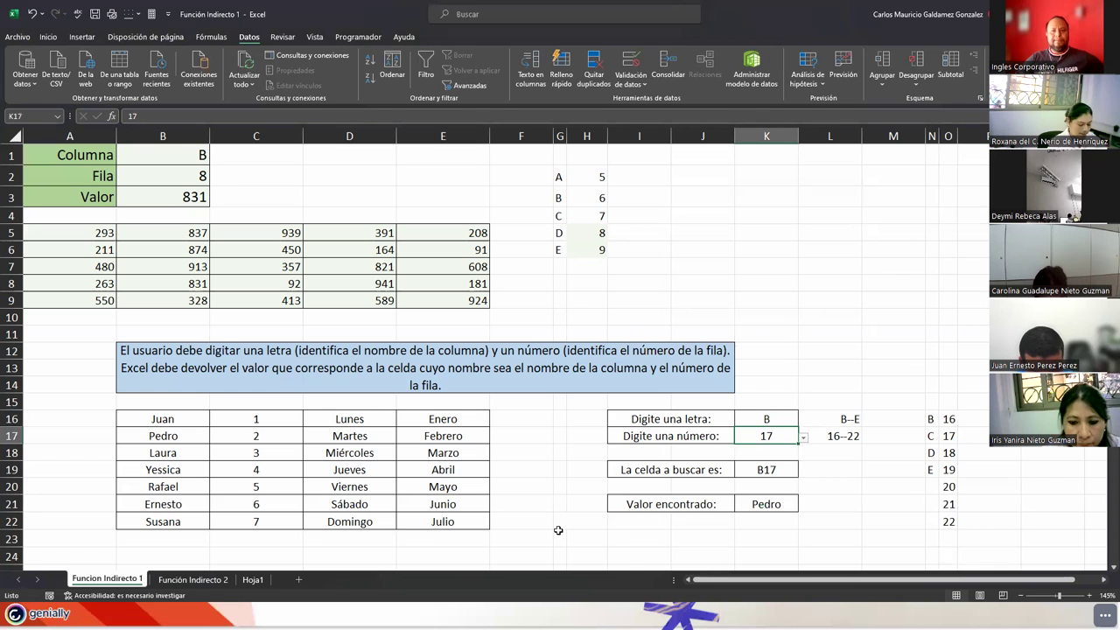
pyautogui.click(556, 282)
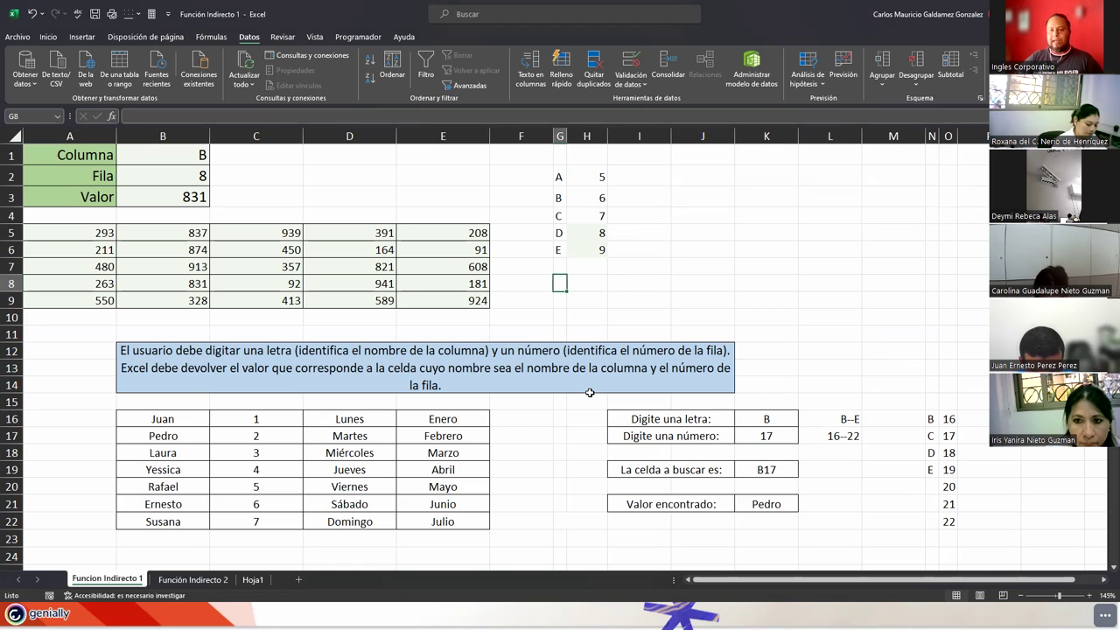
pyautogui.click(354, 357)
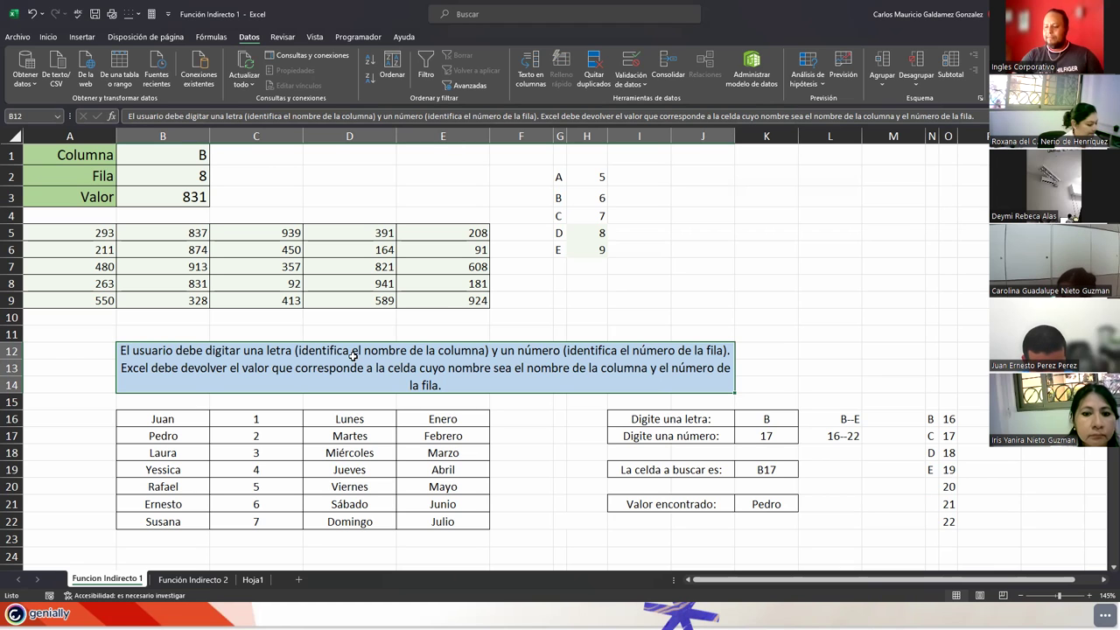
pyautogui.click(214, 582)
pyautogui.click(253, 579)
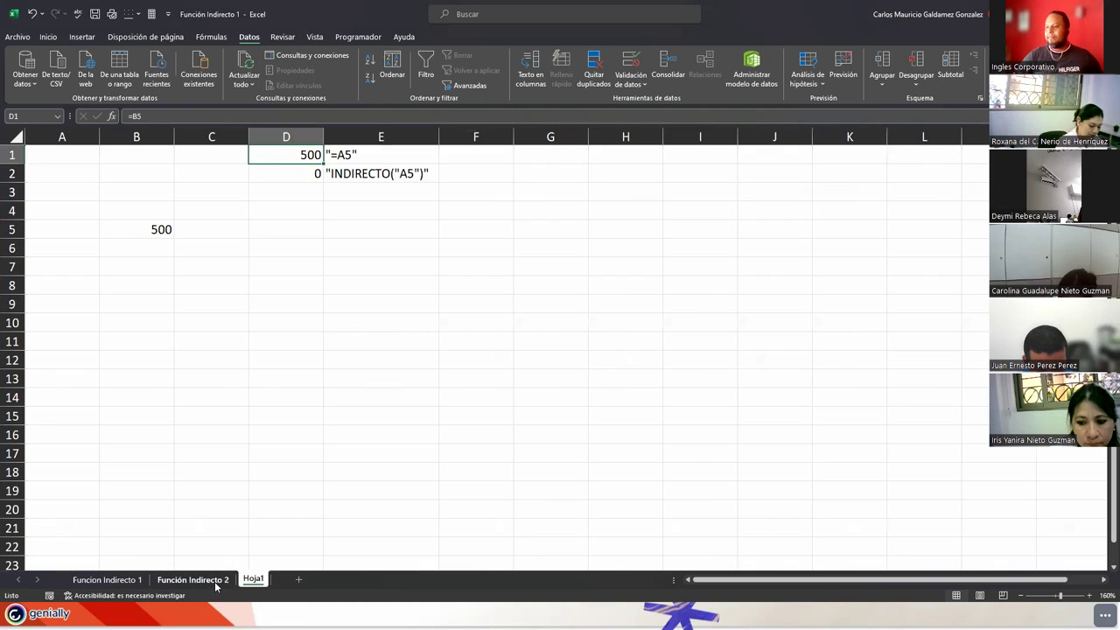
pyautogui.click(198, 579)
pyautogui.click(106, 579)
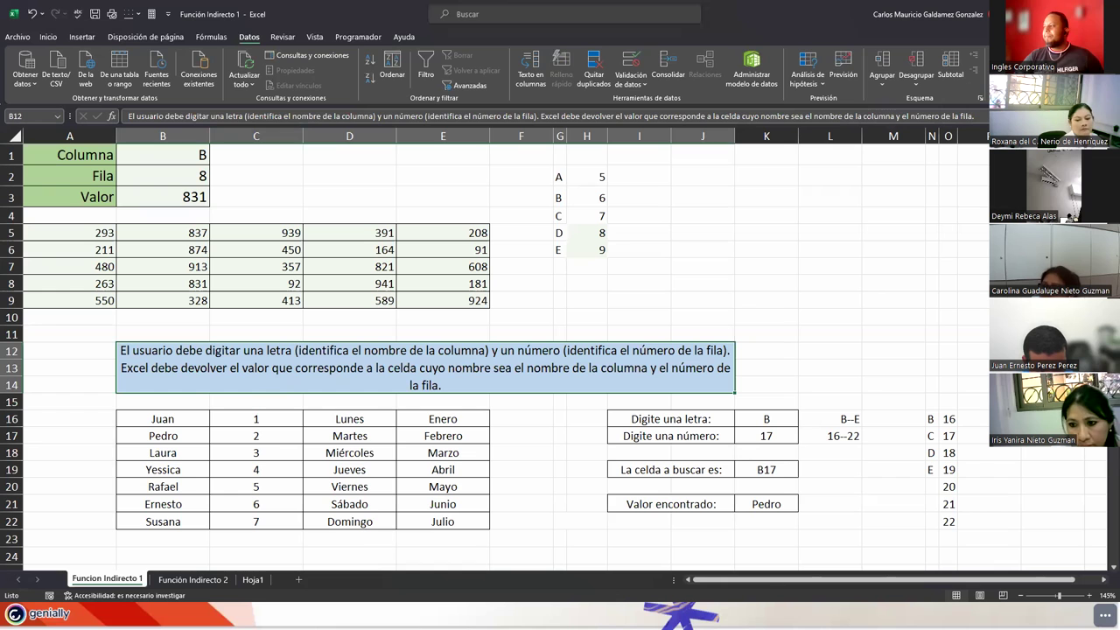
# - Switch to the Genially presentation and advance from the DEMOSTRACIÓN slide to the ZONA DE CONSULTAS slide
pyautogui.hotkey('alt', 'Tab')
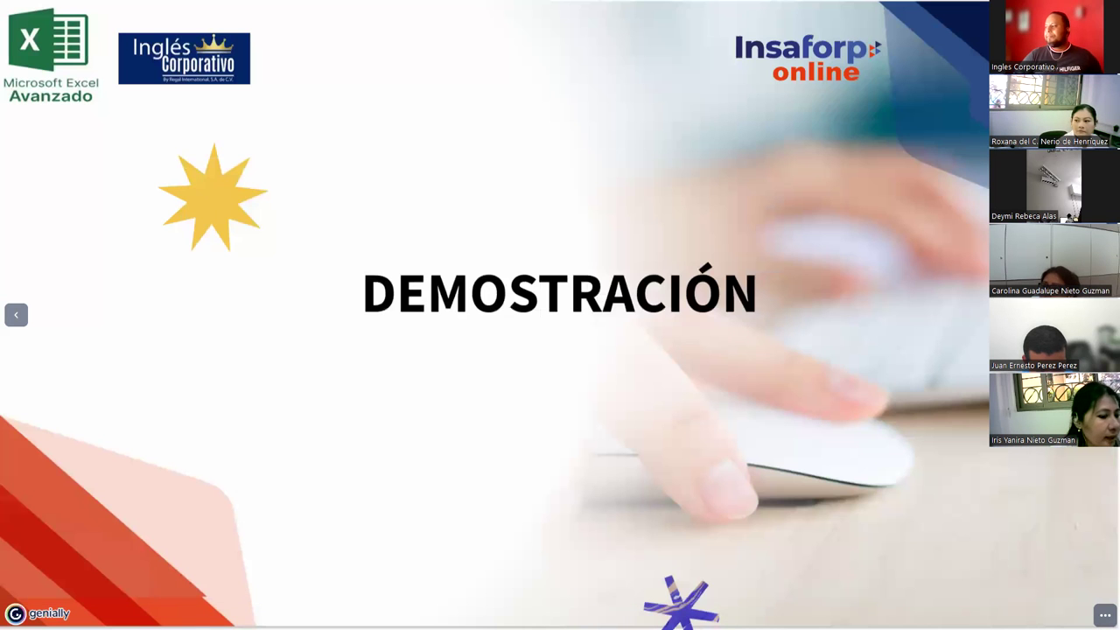
pyautogui.press('Right')
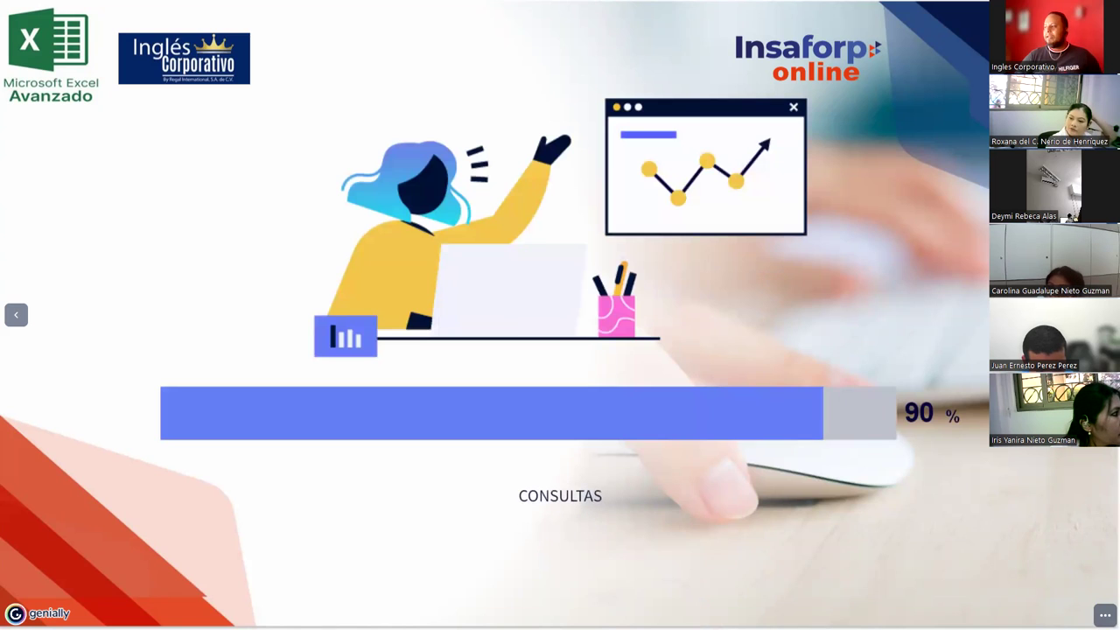
pyautogui.press('Right')
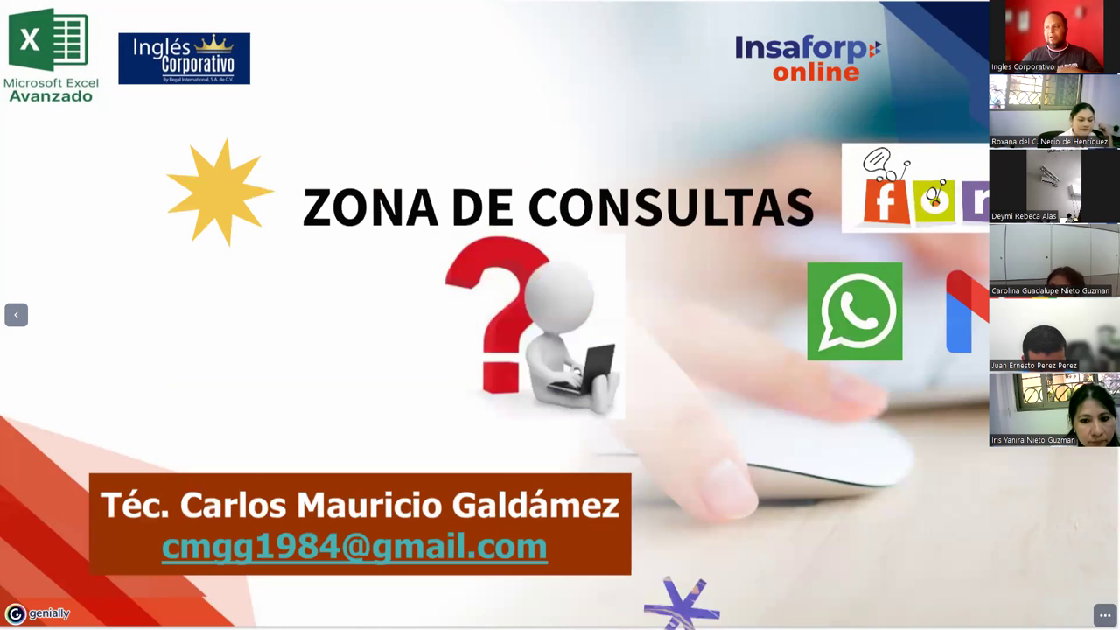